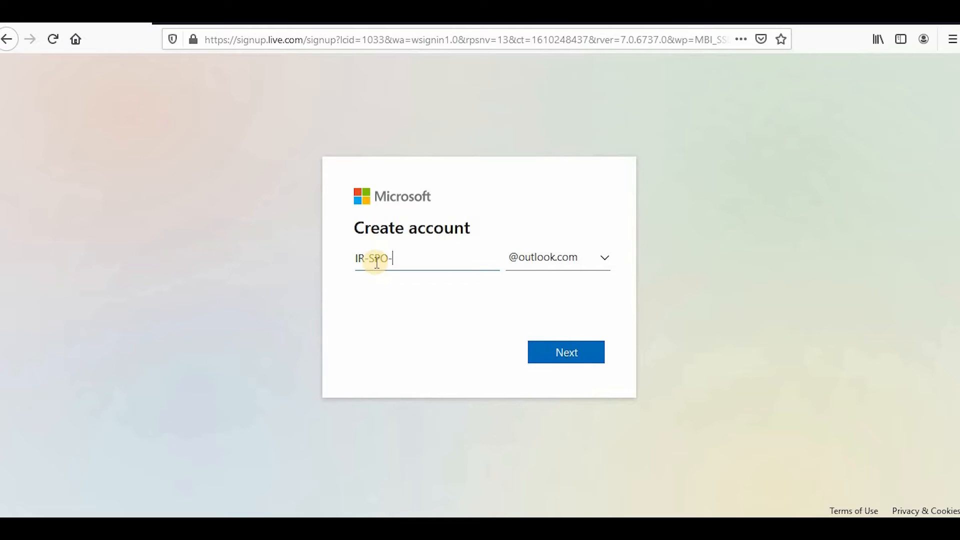
Finish the outlook.com username, decline Microsoft offers, and enter the account password
{"action": "left_click", "coordinate": [583, 352]}
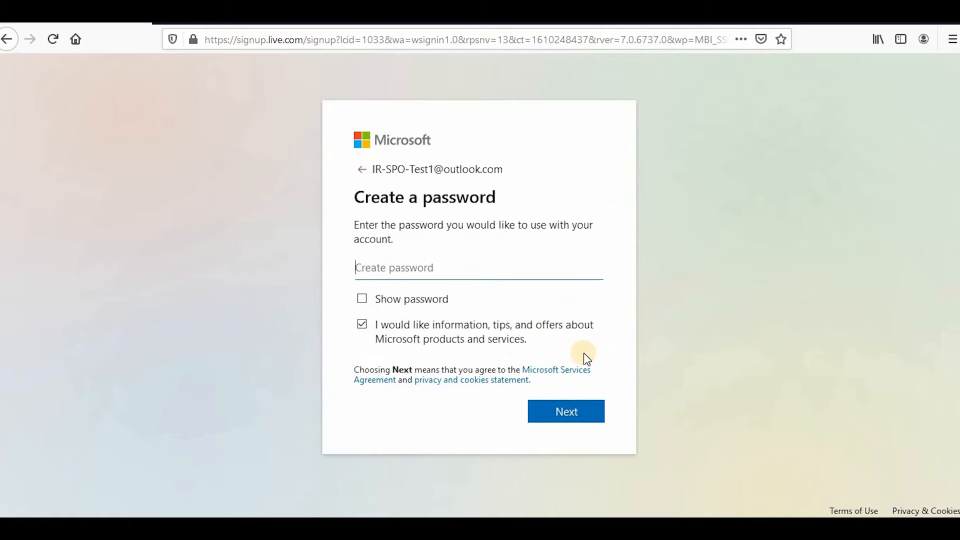
{"action": "left_click", "coordinate": [361, 324]}
{"action": "left_click", "coordinate": [387, 270]}
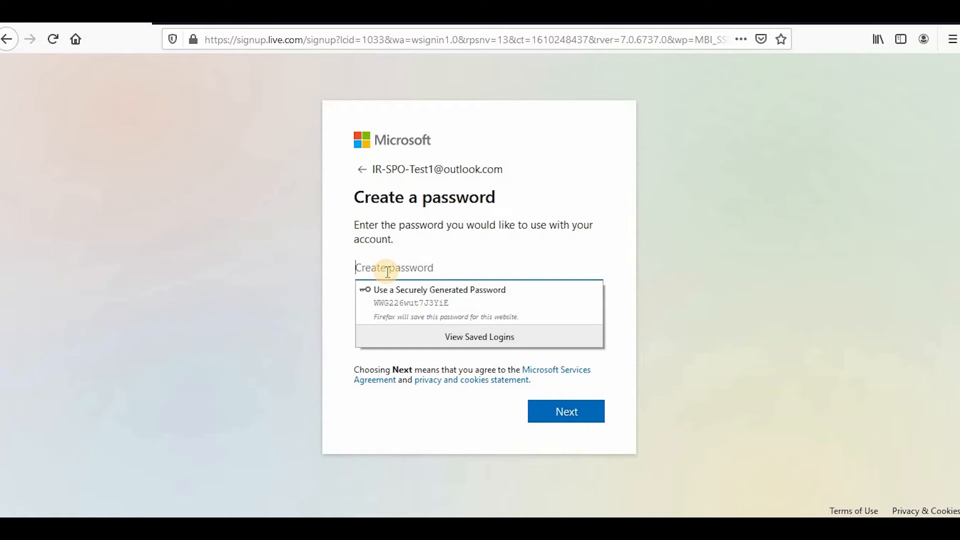
{"action": "type", "text": "•"}
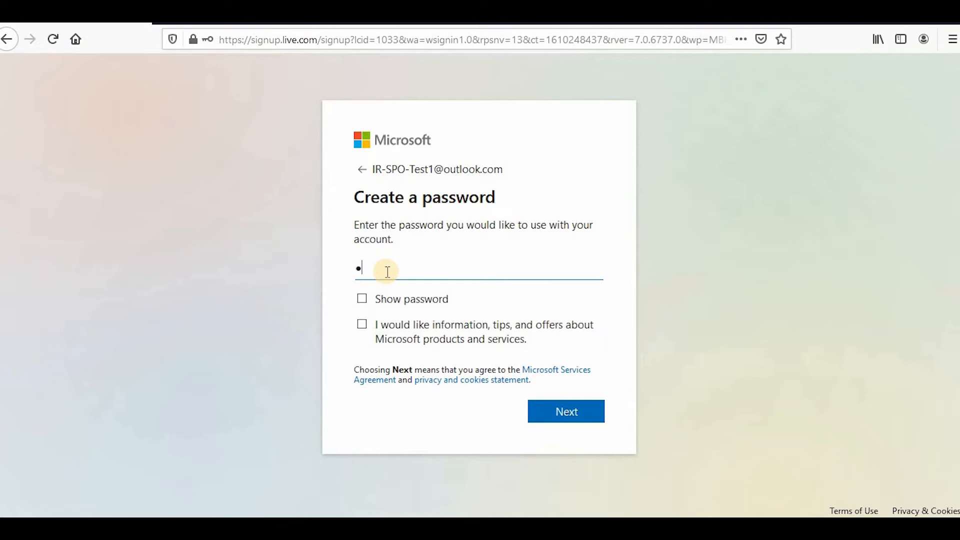
{"action": "type", "text": "•••••"}
{"action": "key", "text": "BackSpace"}
{"action": "key", "text": "BackSpace"}
{"action": "key", "text": "BackSpace"}
{"action": "key", "text": "BackSpace"}
{"action": "key", "text": "BackSpace"}
{"action": "key", "text": "BackSpace"}
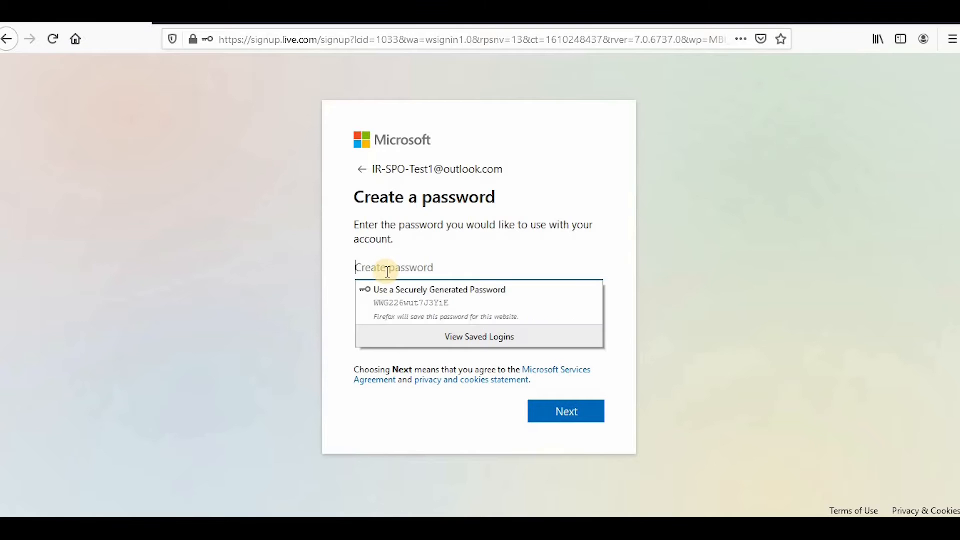
{"action": "type", "text": "•••••"}
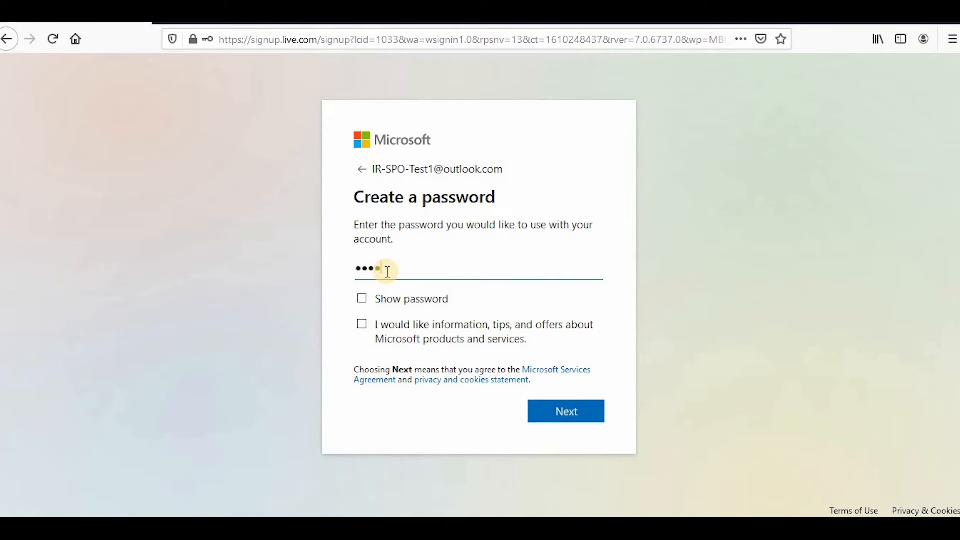
{"action": "type", "text": "•••"}
Submit the password, then enter the account holder's first and last name
{"action": "left_click", "coordinate": [570, 416]}
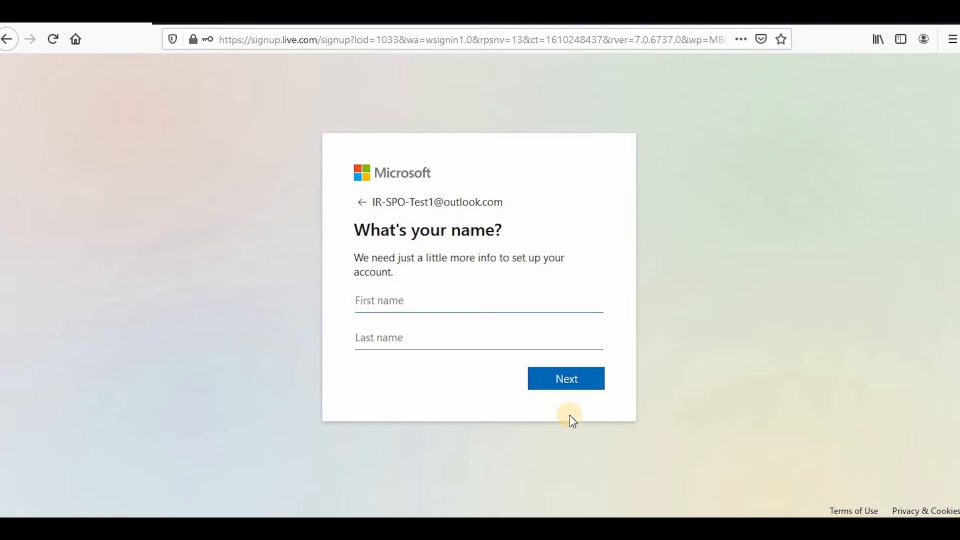
{"action": "type", "text": "Introvert"}
{"action": "key", "text": "Tab"}
{"action": "type", "text": "Res"}
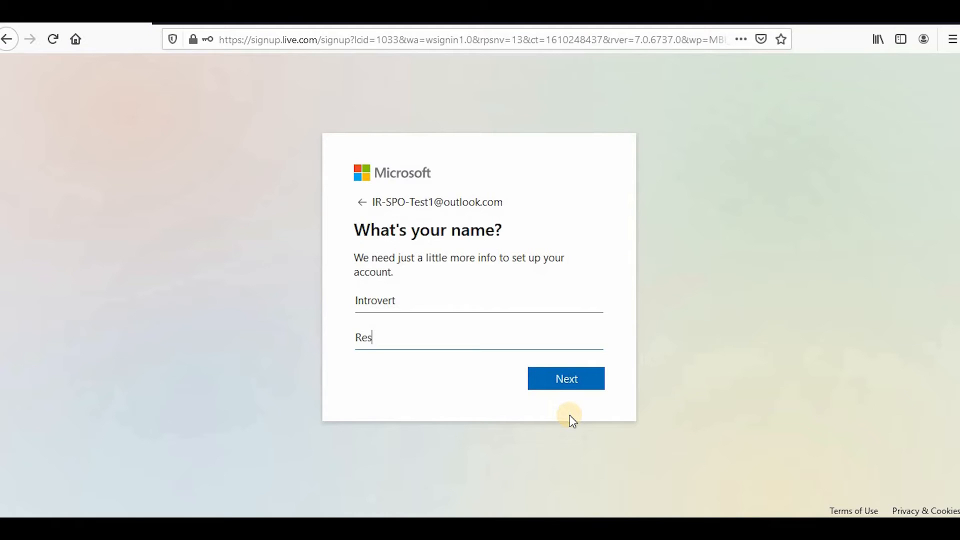
{"action": "key", "text": "BackSpace"}
{"action": "type", "text": "flection"}
{"action": "left_click", "coordinate": [568, 384]}
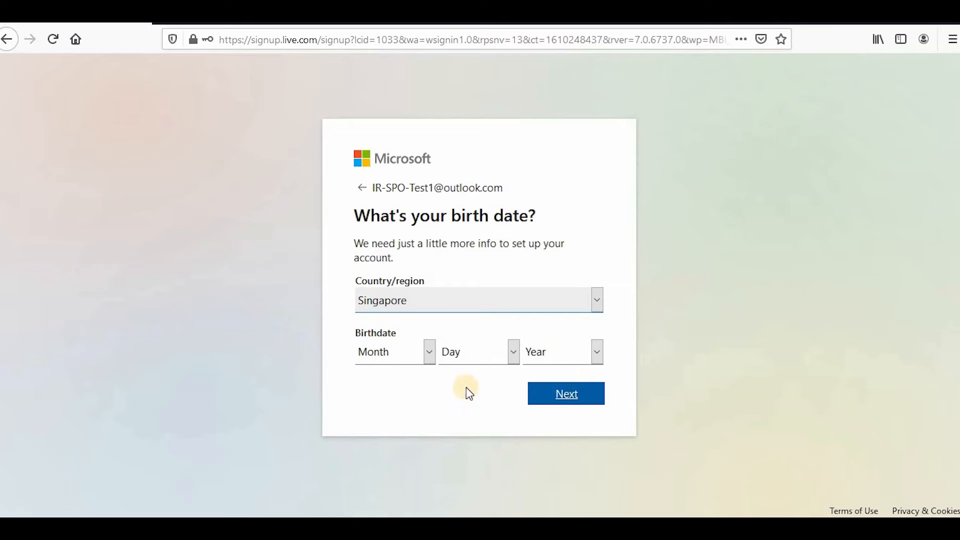
Set the birth date to March 3, 2020 and submit it
{"action": "left_click", "coordinate": [429, 353]}
{"action": "left_click", "coordinate": [414, 219]}
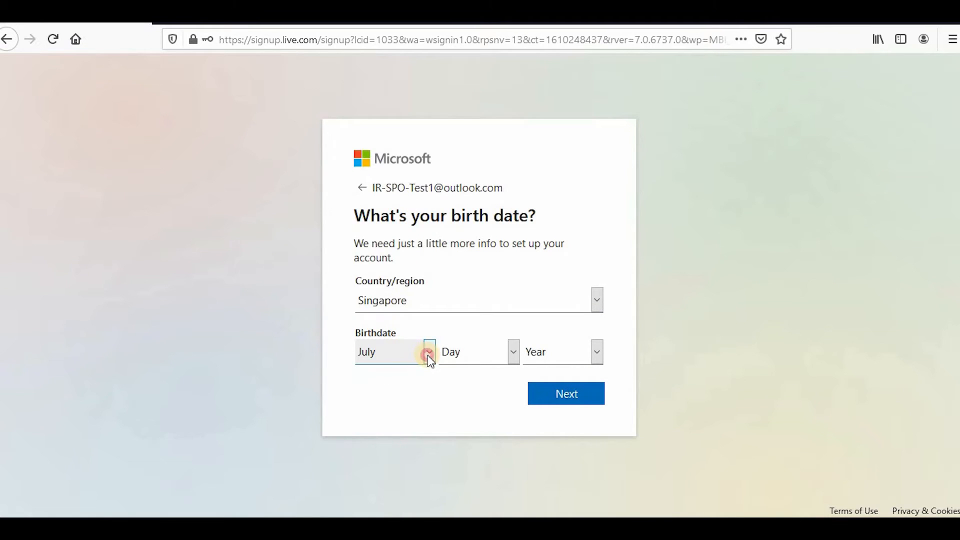
{"action": "left_click", "coordinate": [429, 352]}
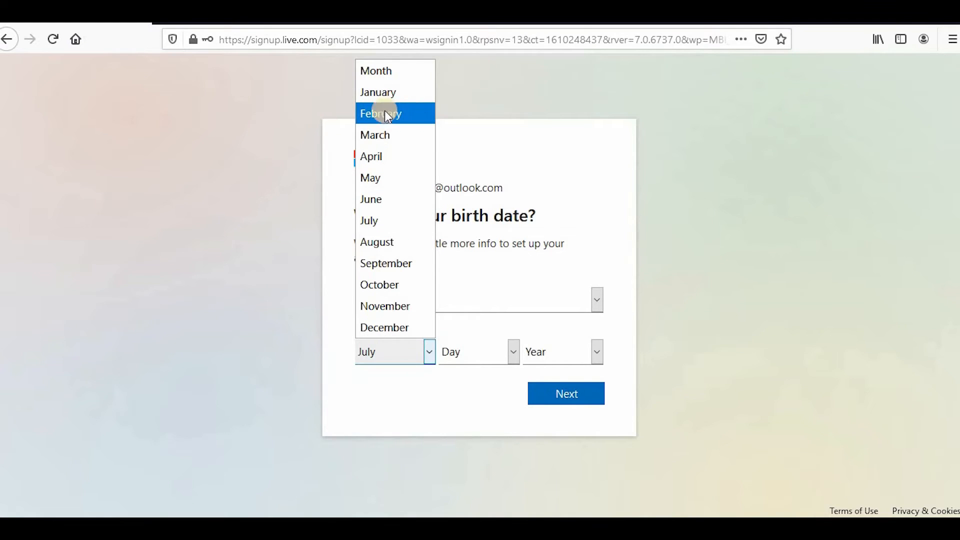
{"action": "left_click", "coordinate": [376, 137]}
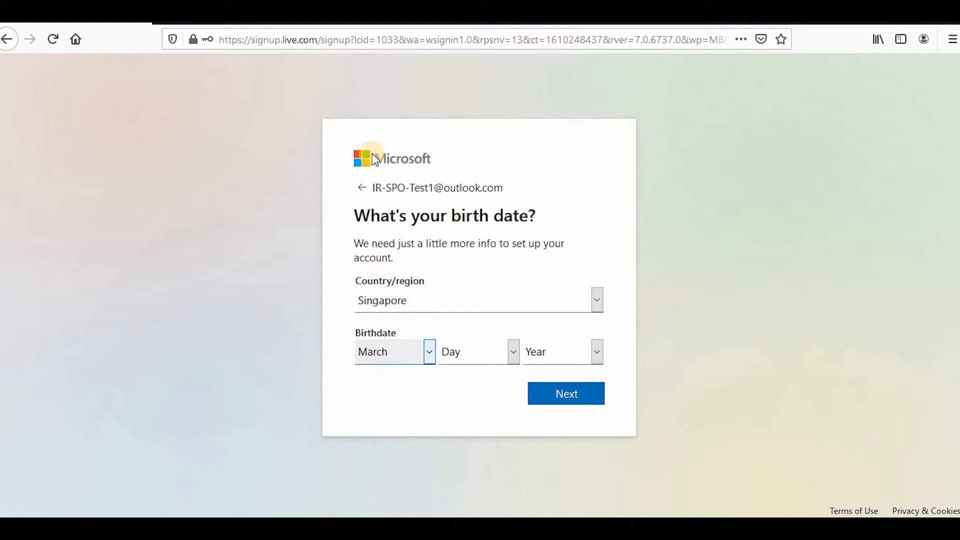
{"action": "left_click", "coordinate": [513, 352]}
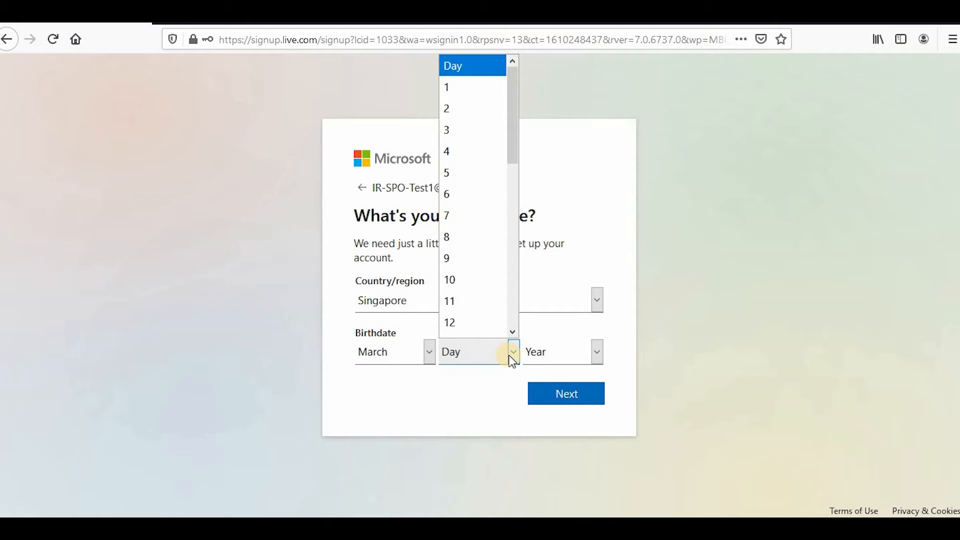
{"action": "left_click", "coordinate": [463, 130]}
{"action": "left_click", "coordinate": [597, 353]}
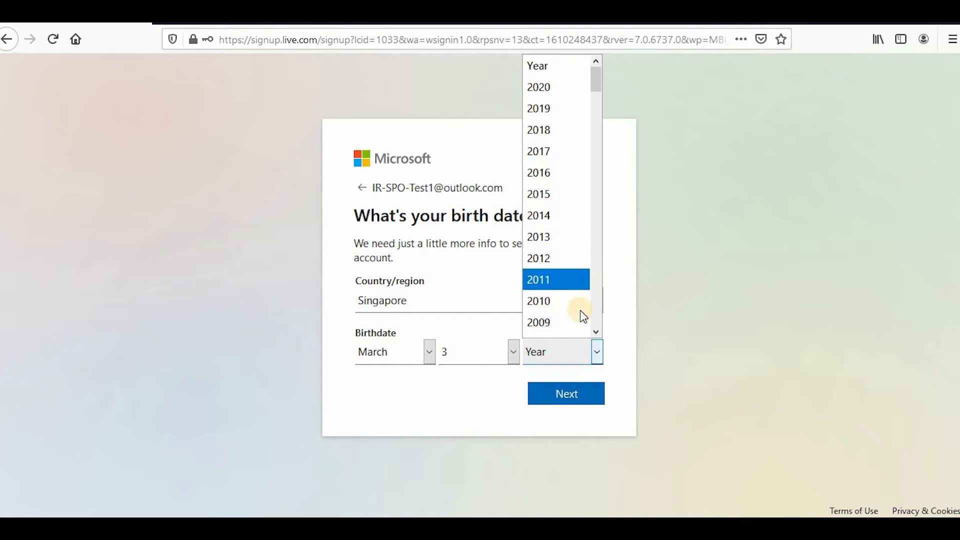
{"action": "left_click", "coordinate": [585, 87]}
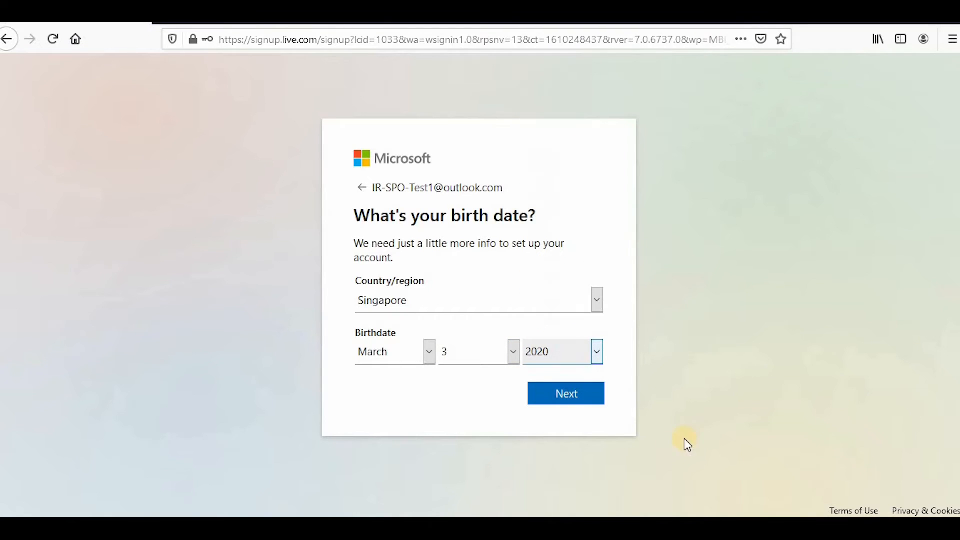
{"action": "left_click", "coordinate": [589, 403]}
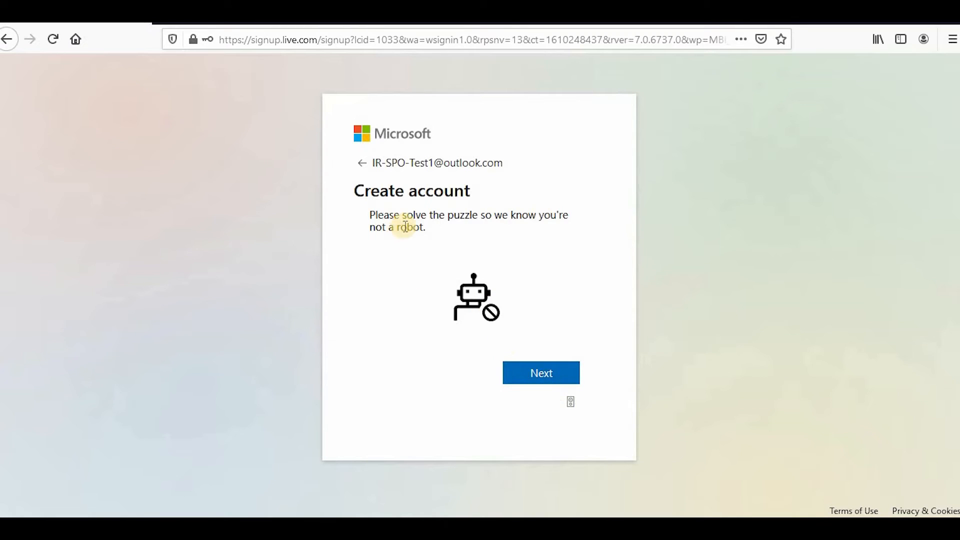
Solve the robot-check puzzle by picking the dice pair that adds up to 9
{"action": "left_click", "coordinate": [536, 380]}
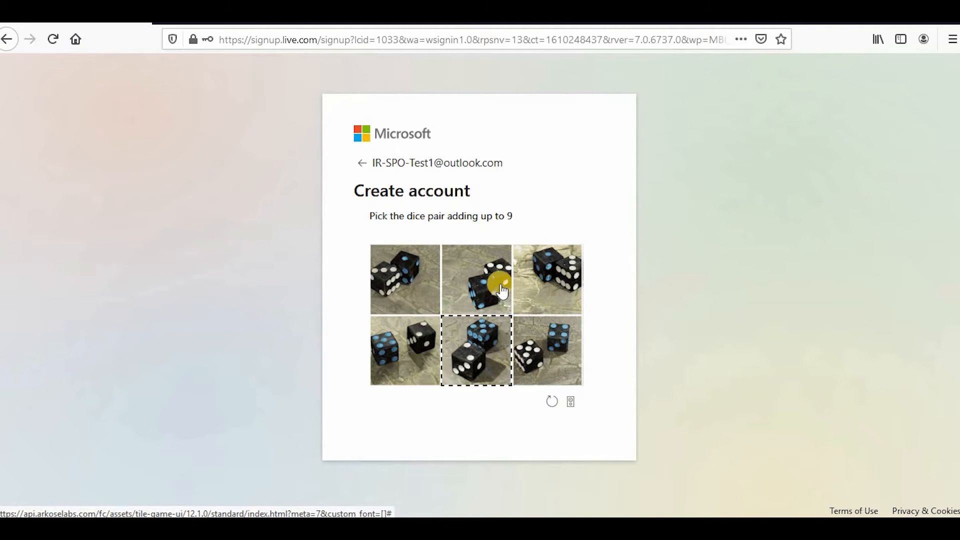
{"action": "left_click", "coordinate": [556, 340]}
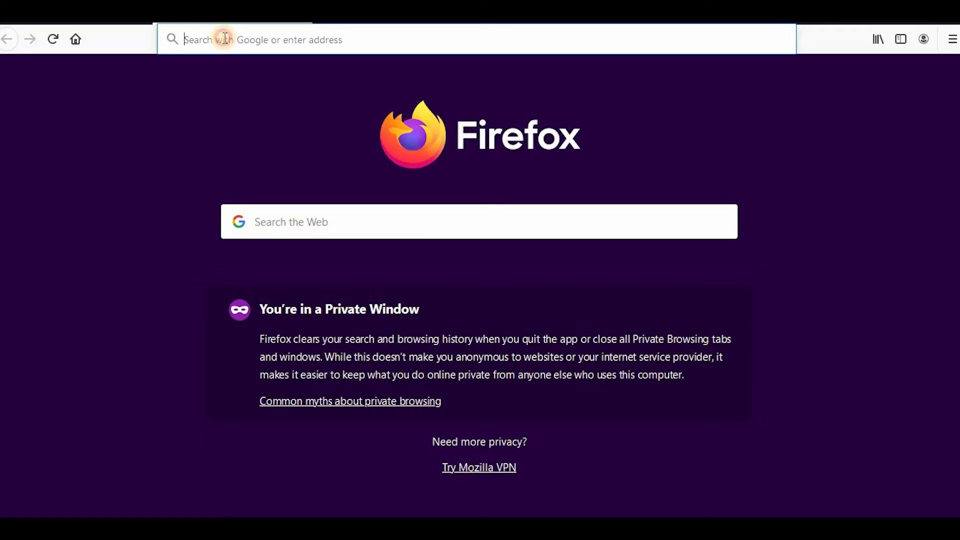
Go to the products.office.com website
{"action": "left_click", "coordinate": [225, 38]}
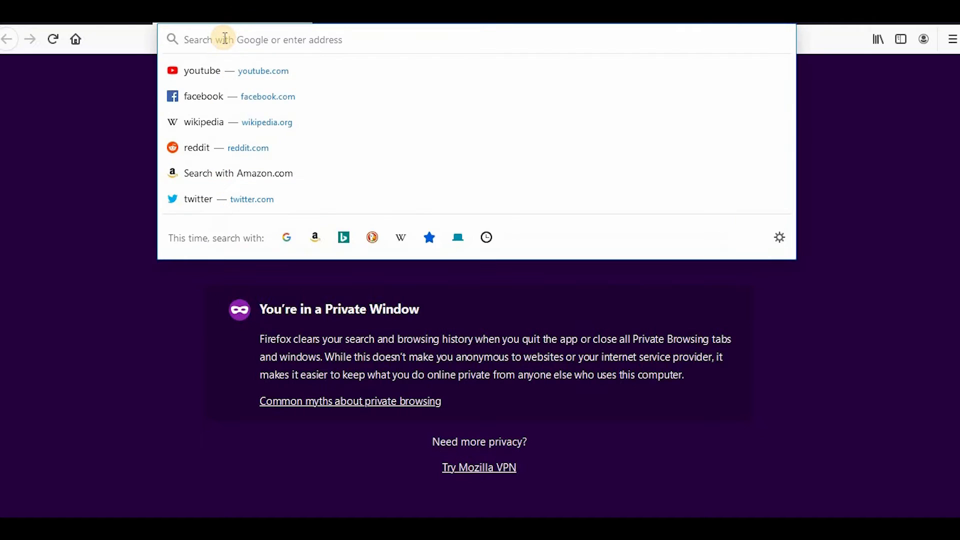
{"action": "type", "text": "pro"}
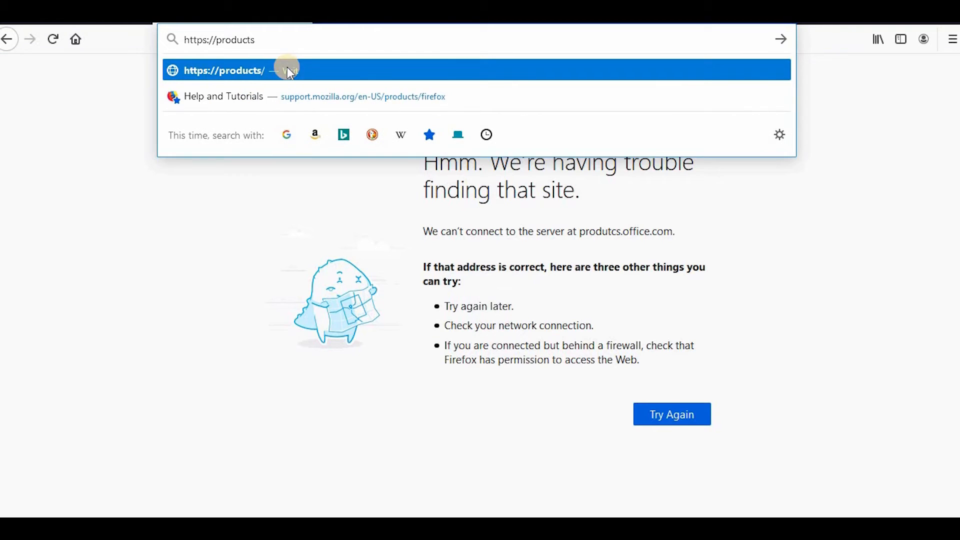
{"action": "type", "text": ".office"}
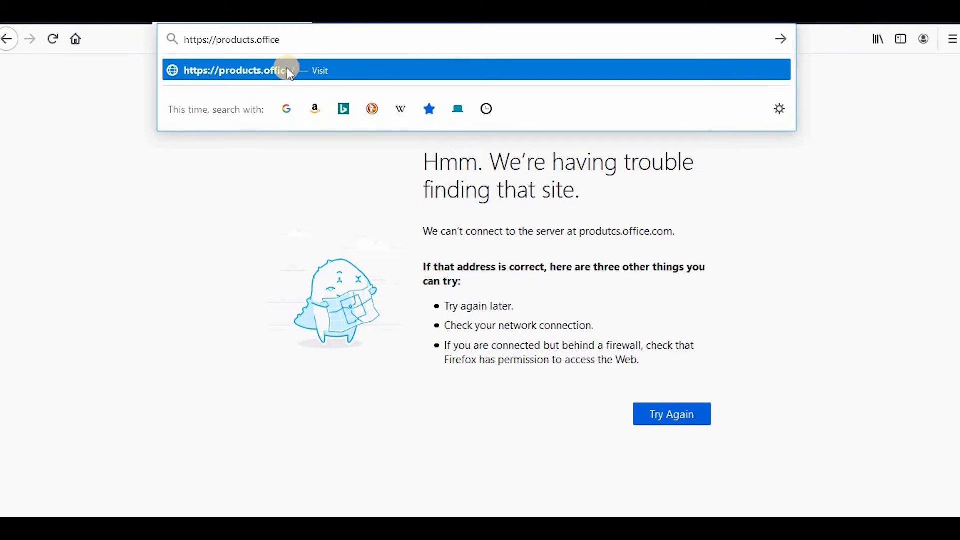
{"action": "type", "text": ".com"}
{"action": "key", "text": "Return"}
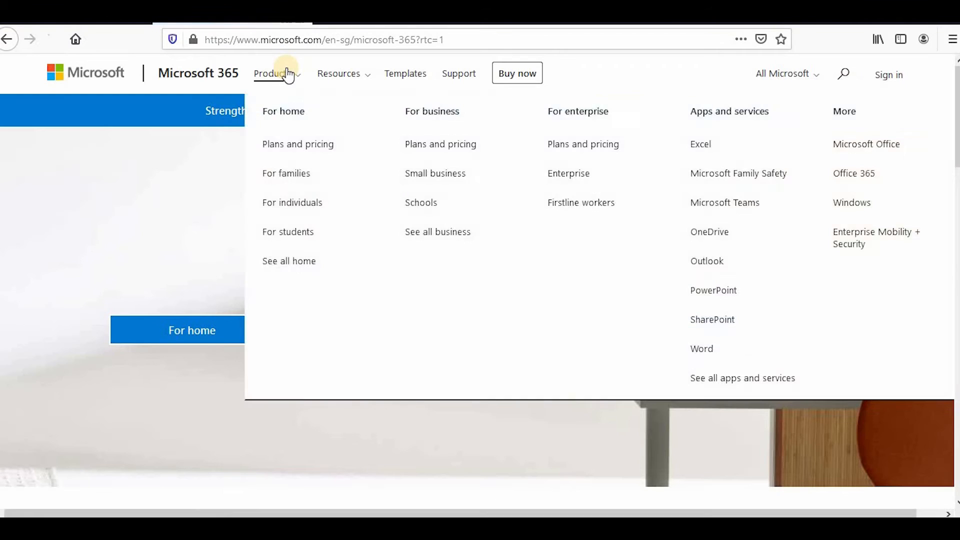
Compare the business plans and start the free month of Business Premium
{"action": "left_click", "coordinate": [287, 73]}
{"action": "scroll", "coordinate": [183, 234], "scroll_direction": "down", "scroll_amount": 2}
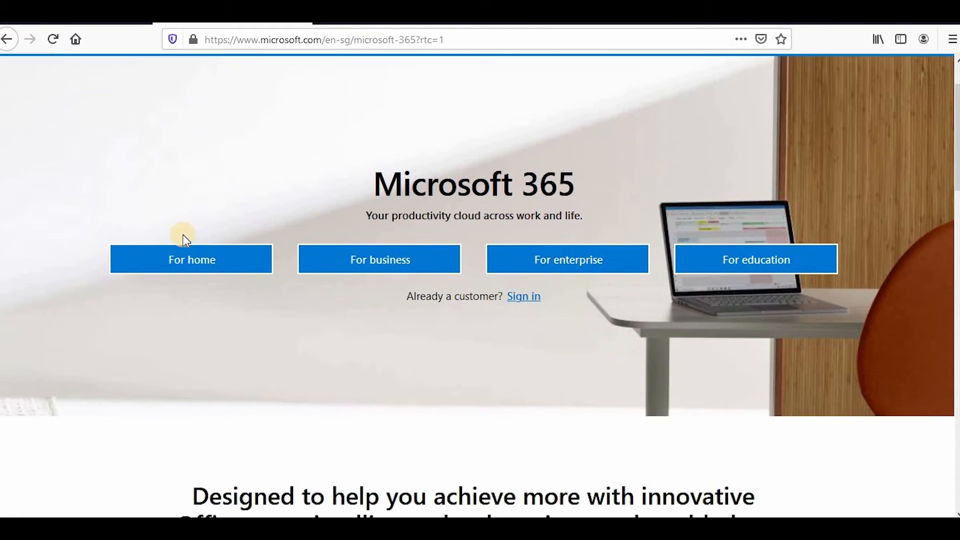
{"action": "left_click", "coordinate": [392, 261]}
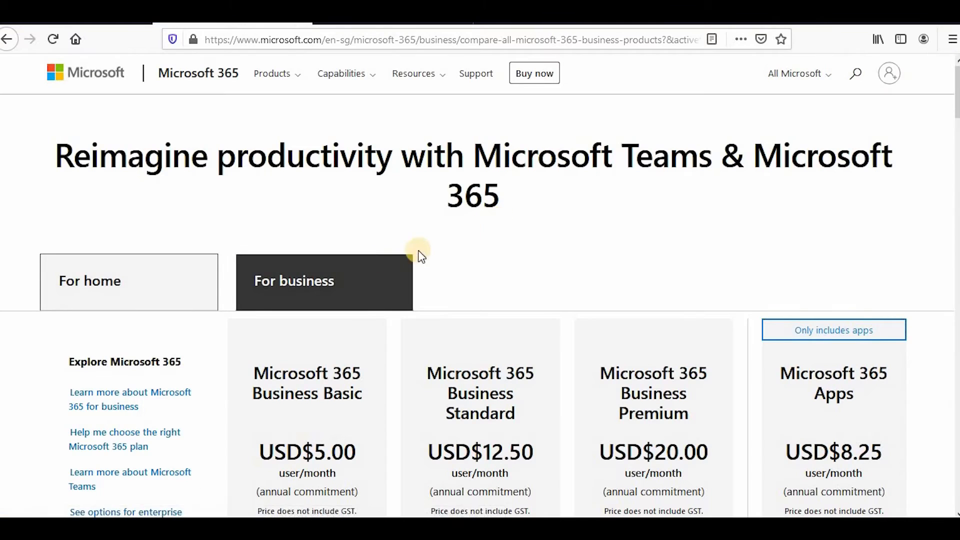
{"action": "scroll", "coordinate": [165, 190], "scroll_direction": "down", "scroll_amount": 3}
{"action": "left_click", "coordinate": [368, 160]}
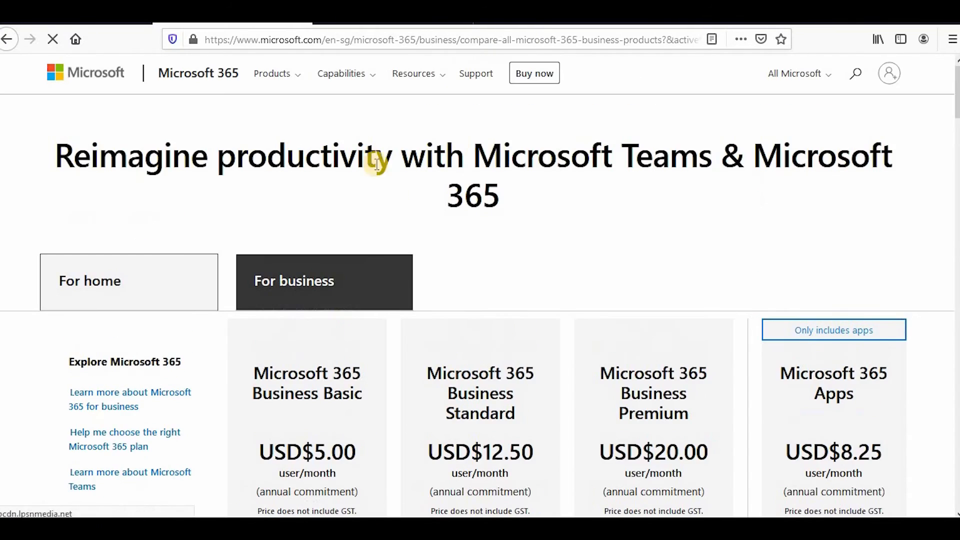
{"action": "scroll", "coordinate": [457, 249], "scroll_direction": "down", "scroll_amount": 3}
{"action": "scroll", "coordinate": [300, 203], "scroll_direction": "down", "scroll_amount": 4}
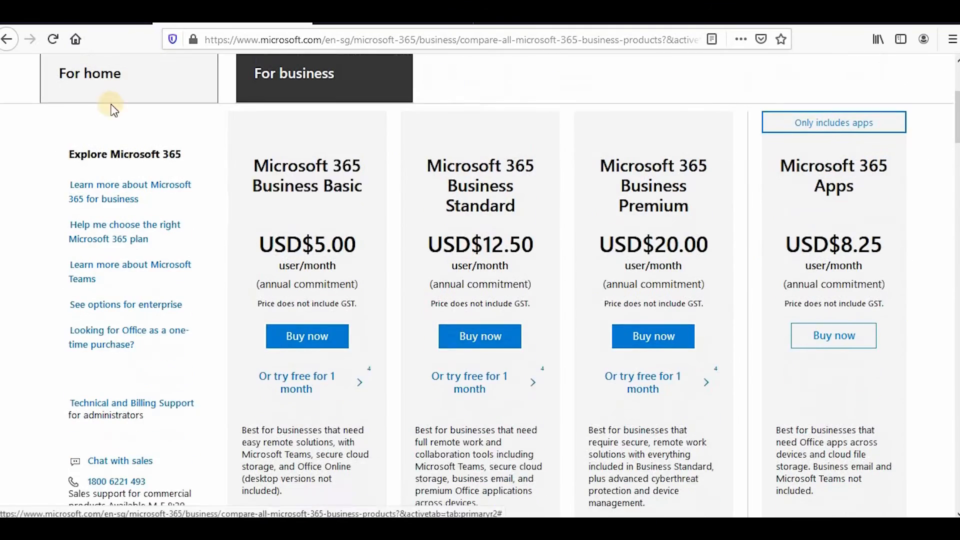
{"action": "left_click", "coordinate": [111, 85]}
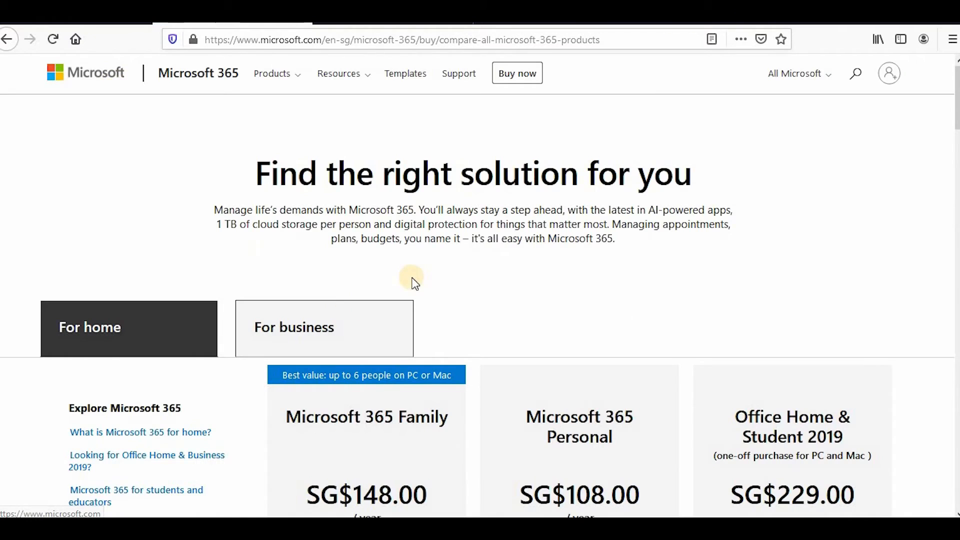
{"action": "scroll", "coordinate": [415, 283], "scroll_direction": "down", "scroll_amount": 4}
{"action": "left_click", "coordinate": [323, 123]}
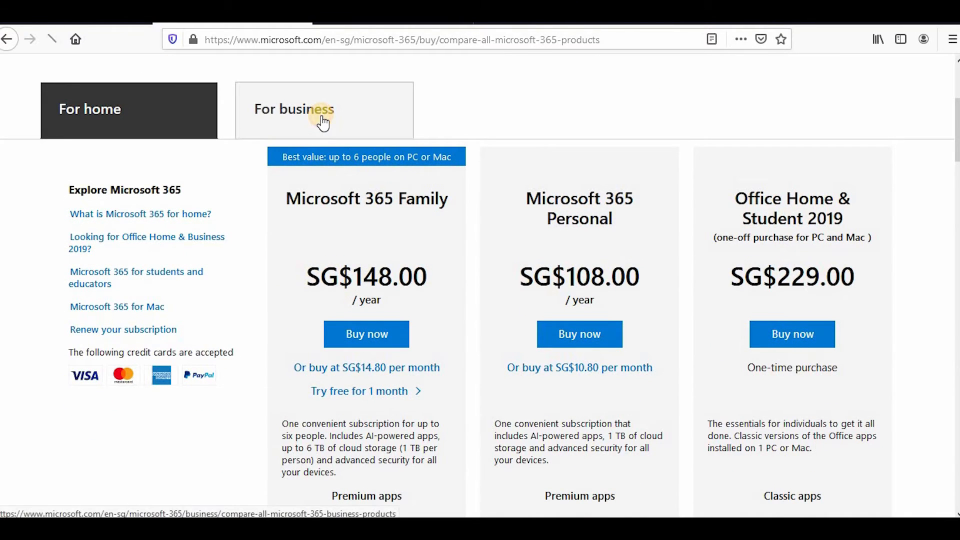
{"action": "scroll", "coordinate": [474, 300], "scroll_direction": "down", "scroll_amount": 3}
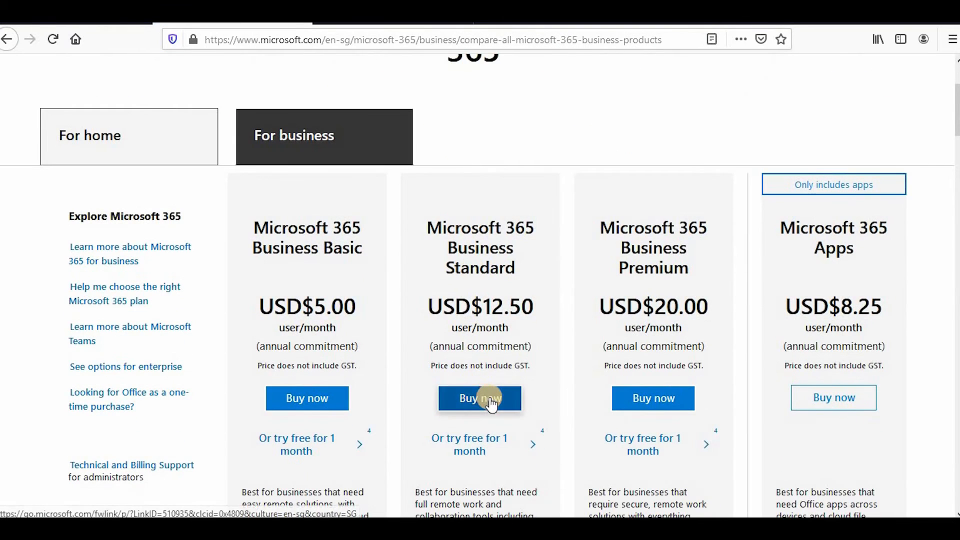
{"action": "scroll", "coordinate": [608, 326], "scroll_direction": "down", "scroll_amount": 4}
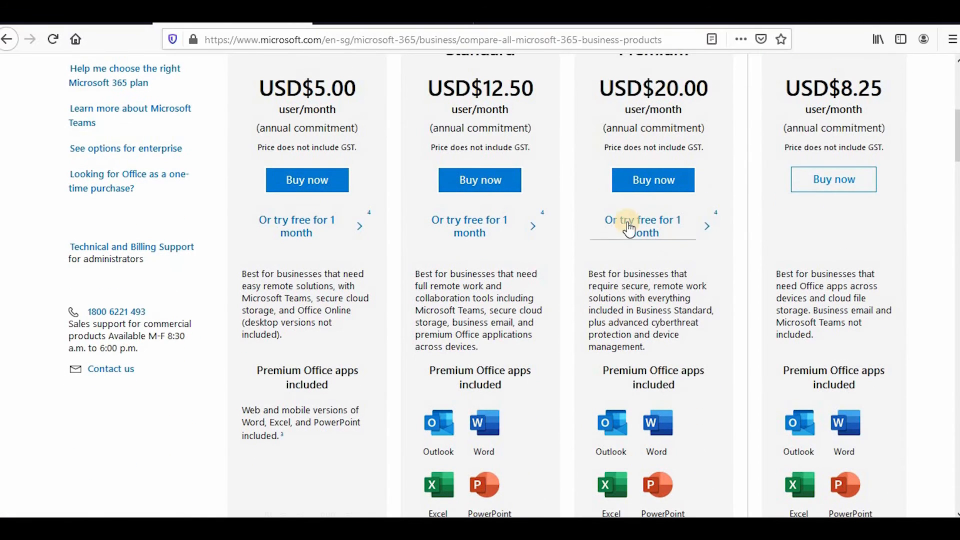
{"action": "left_click", "coordinate": [707, 229]}
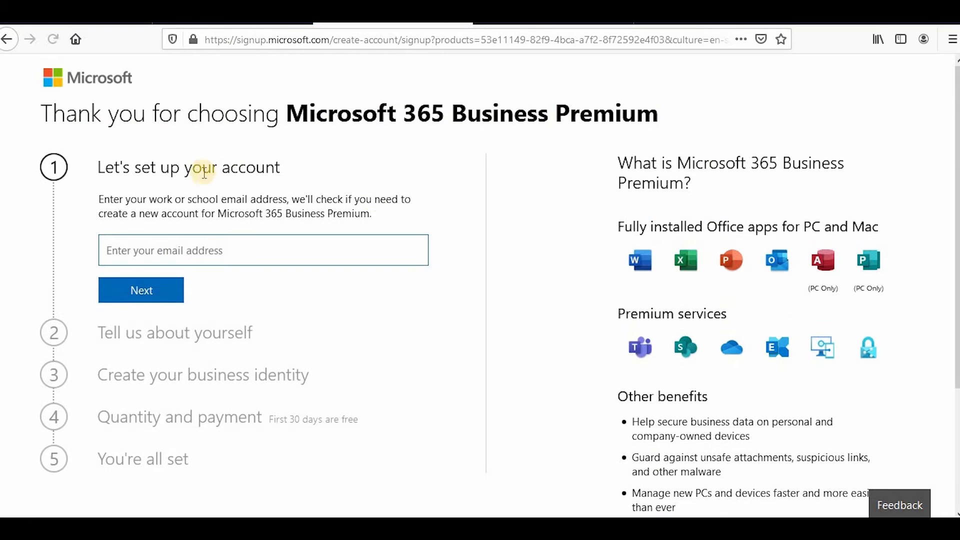
Enter the new outlook.com email address as the work email and continue
{"action": "left_click", "coordinate": [202, 250]}
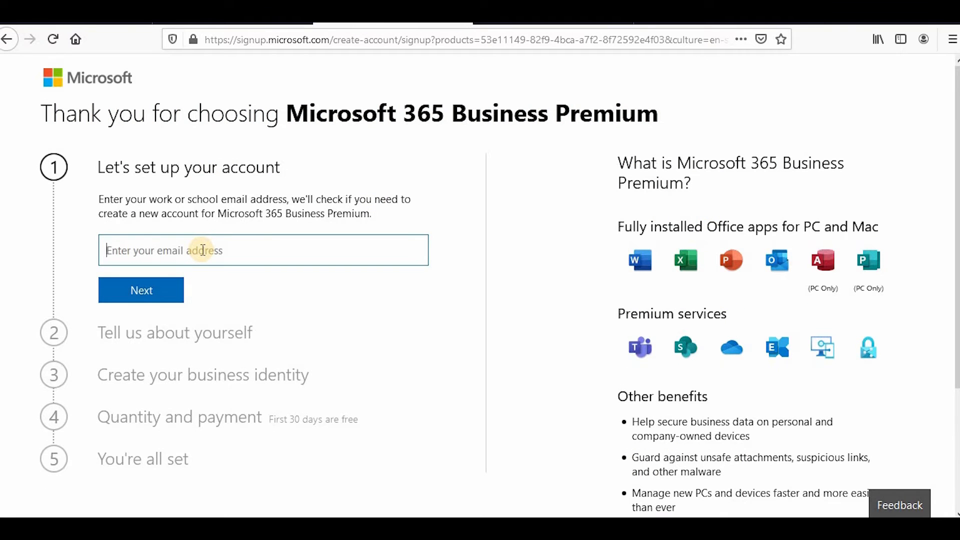
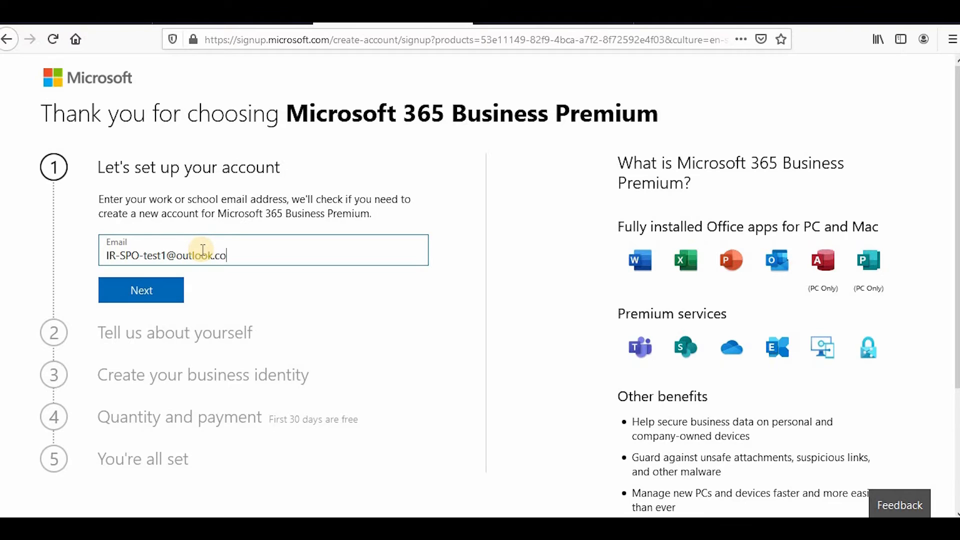
{"action": "left_click", "coordinate": [152, 290]}
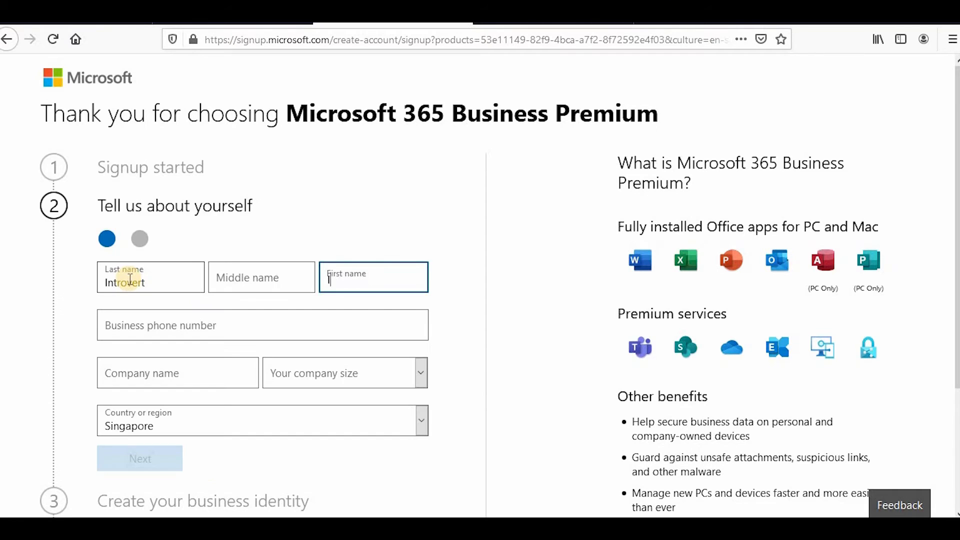
Fill in the first, middle and last name fields
{"action": "type", "text": "Introvert"}
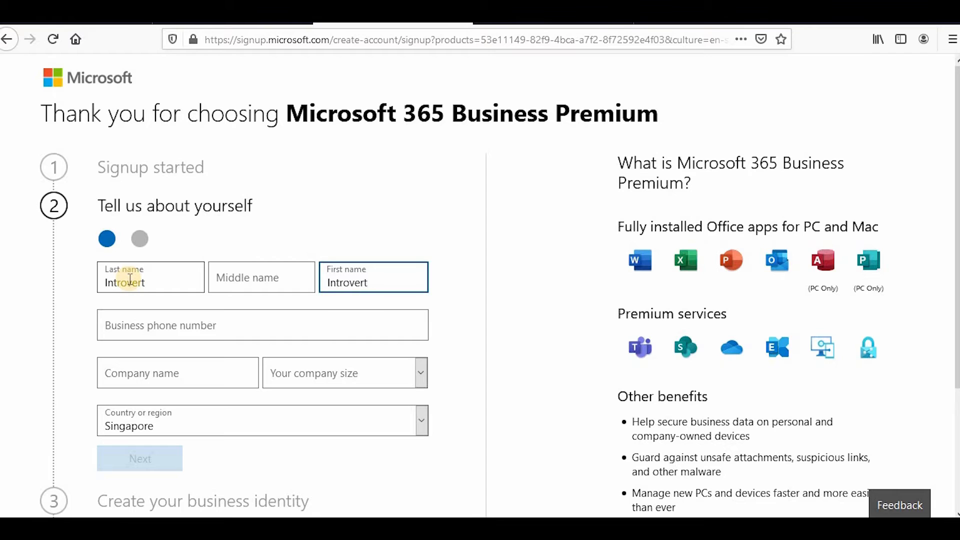
{"action": "key", "text": "Tab"}
{"action": "left_click", "coordinate": [240, 286]}
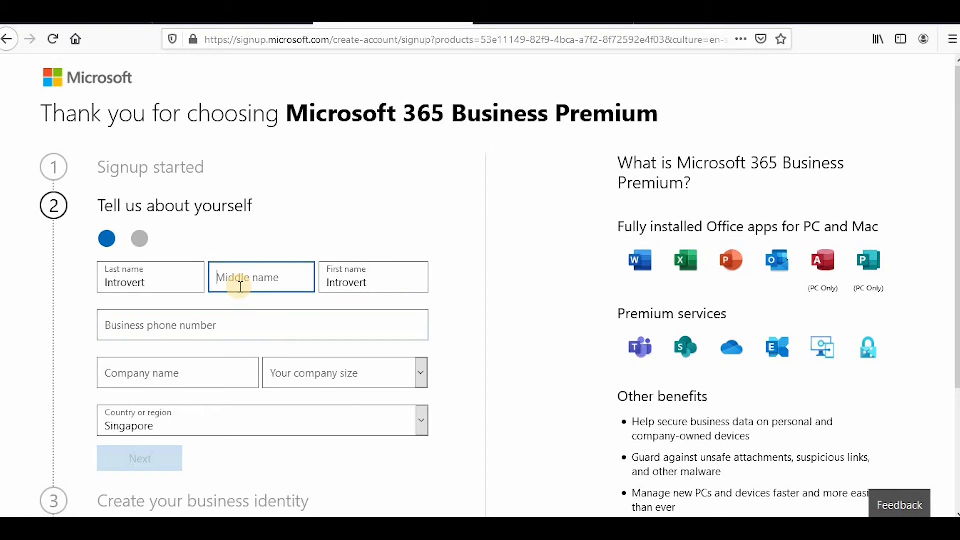
{"action": "type", "text": "Reflection"}
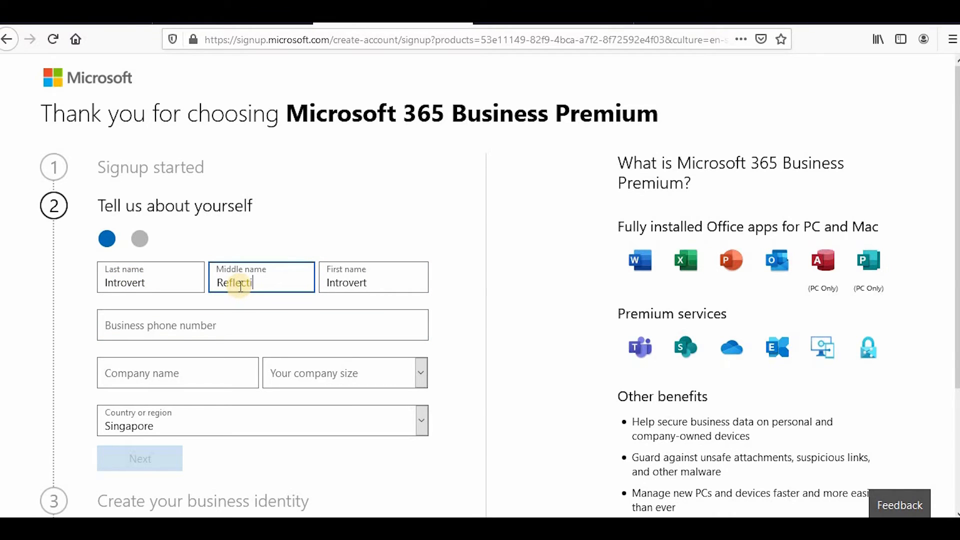
{"action": "left_click", "coordinate": [150, 279]}
{"action": "key", "text": "BackSpace"}
{"action": "key", "text": "BackSpace"}
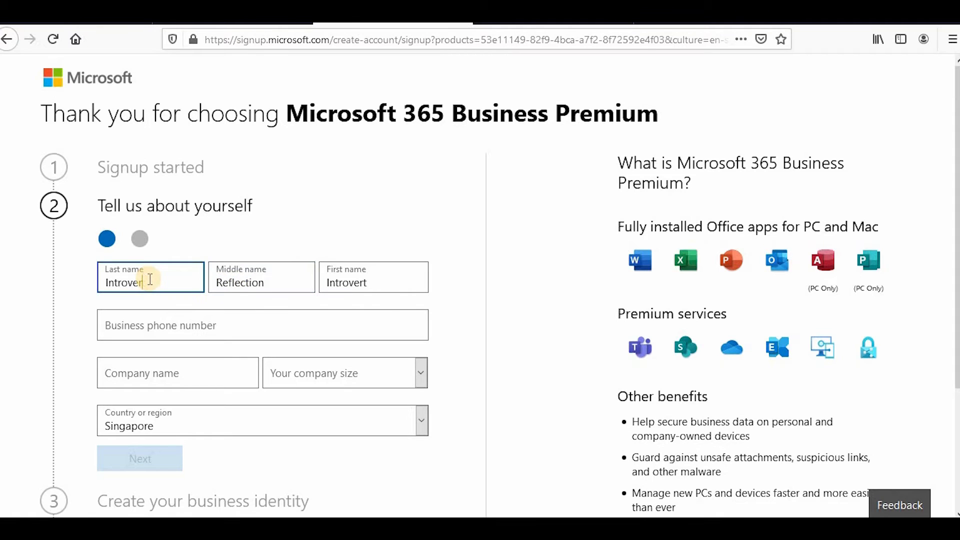
{"action": "key", "text": "BackSpace"}
{"action": "key", "text": "BackSpace"}
{"action": "key", "text": "BackSpace"}
{"action": "key", "text": "BackSpace"}
{"action": "key", "text": "BackSpace"}
{"action": "key", "text": "BackSpace"}
{"action": "key", "text": "BackSpace"}
{"action": "type", "text": "Test1"}
Enter a company name and set the company size to 50-249 people
{"action": "scroll", "coordinate": [185, 245], "scroll_direction": "down", "scroll_amount": 2}
{"action": "left_click", "coordinate": [207, 233]}
{"action": "left_click", "coordinate": [198, 292]}
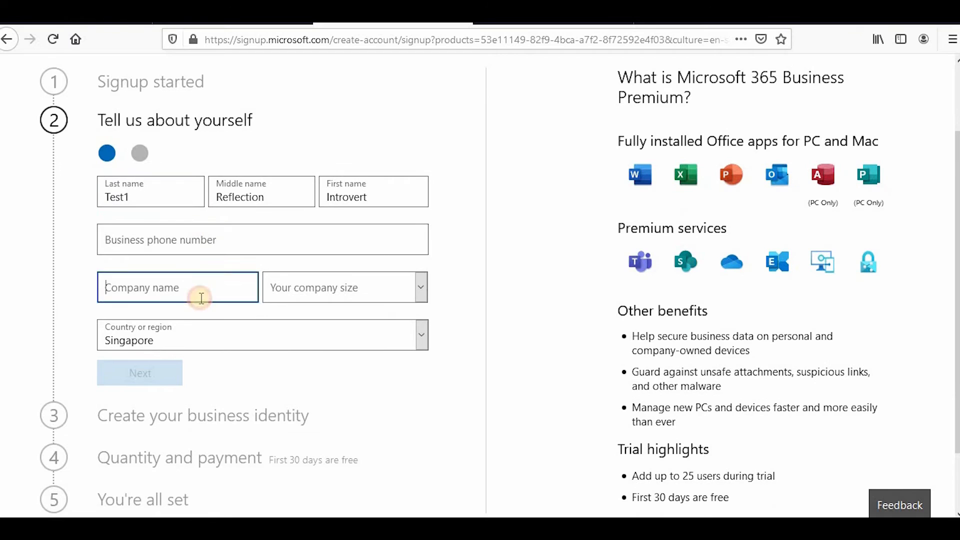
{"action": "scroll", "coordinate": [202, 305], "scroll_direction": "down", "scroll_amount": 2}
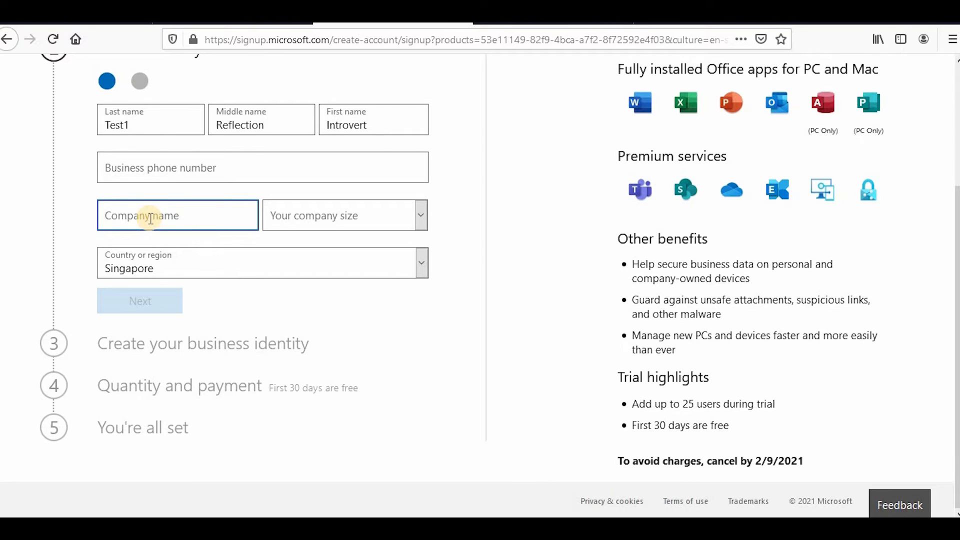
{"action": "type", "text": "Test1"}
{"action": "left_click", "coordinate": [356, 206]}
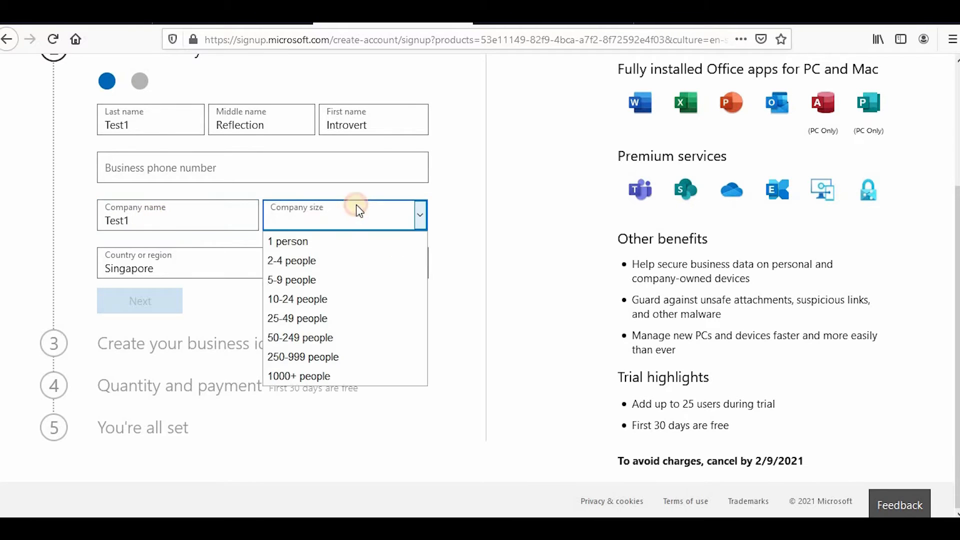
{"action": "left_click", "coordinate": [338, 300]}
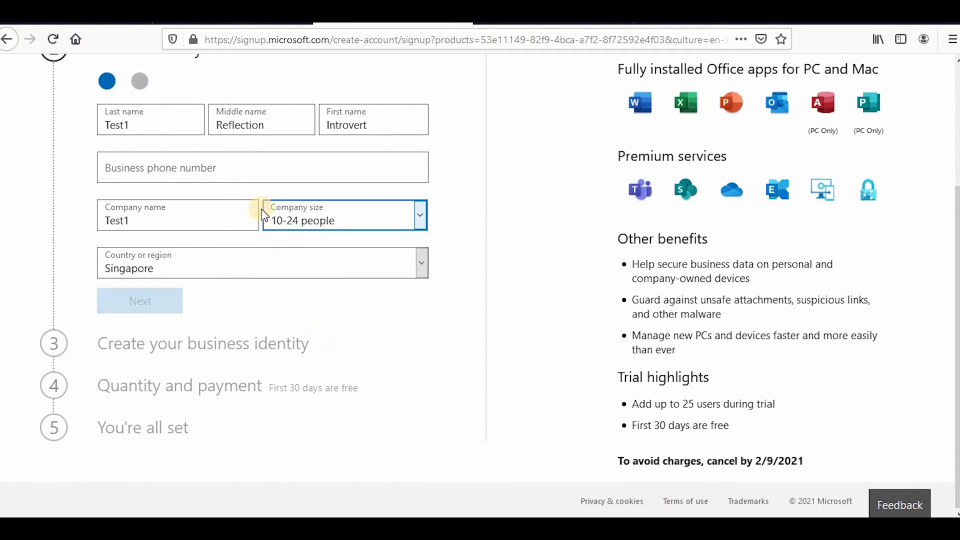
{"action": "left_click", "coordinate": [423, 217]}
{"action": "left_click", "coordinate": [376, 333]}
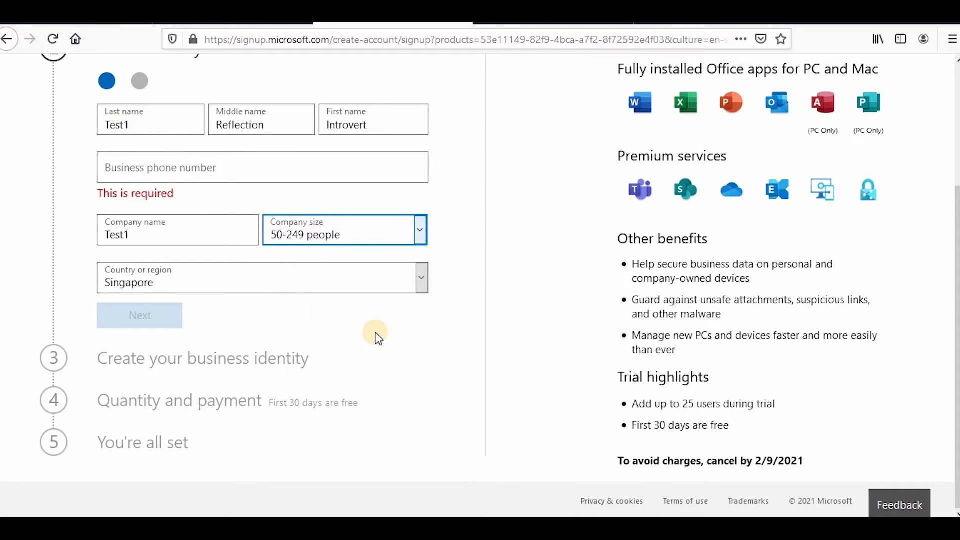
{"action": "left_click", "coordinate": [374, 323]}
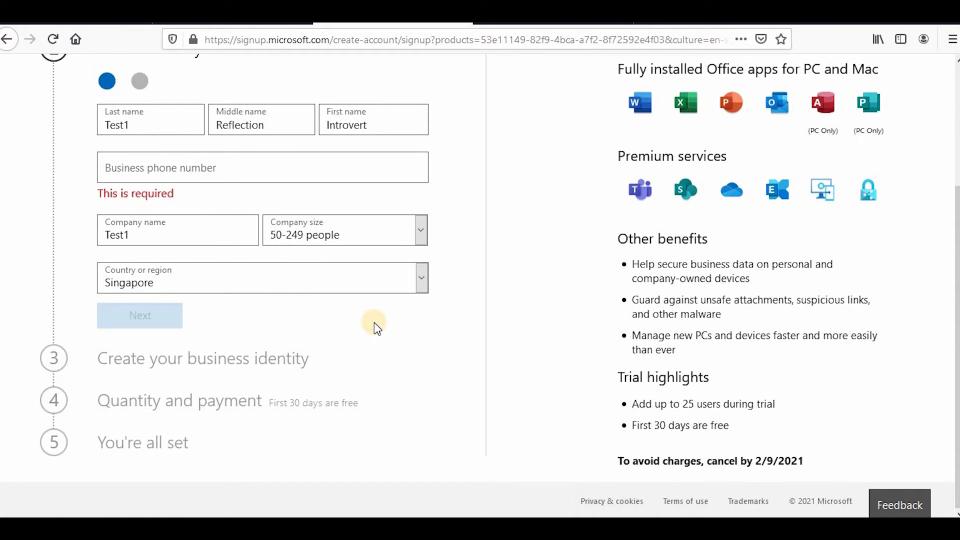
Paste the business phone number, correct the company name to IRTest1, and submit
{"action": "scroll", "coordinate": [370, 315], "scroll_direction": "up", "scroll_amount": 3}
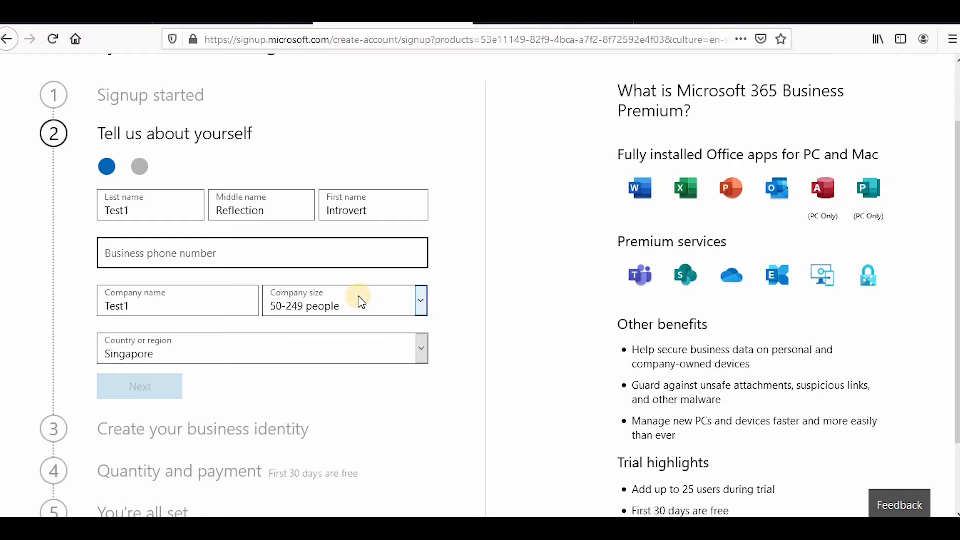
{"action": "key", "text": "ctrl+v"}
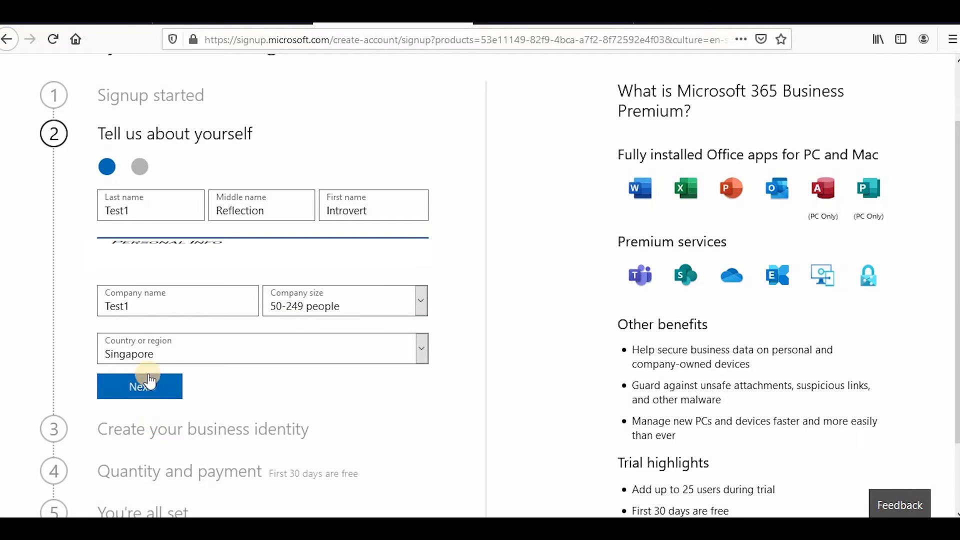
{"action": "left_click_drag", "start_coordinate": [128, 306], "coordinate": [78, 297]}
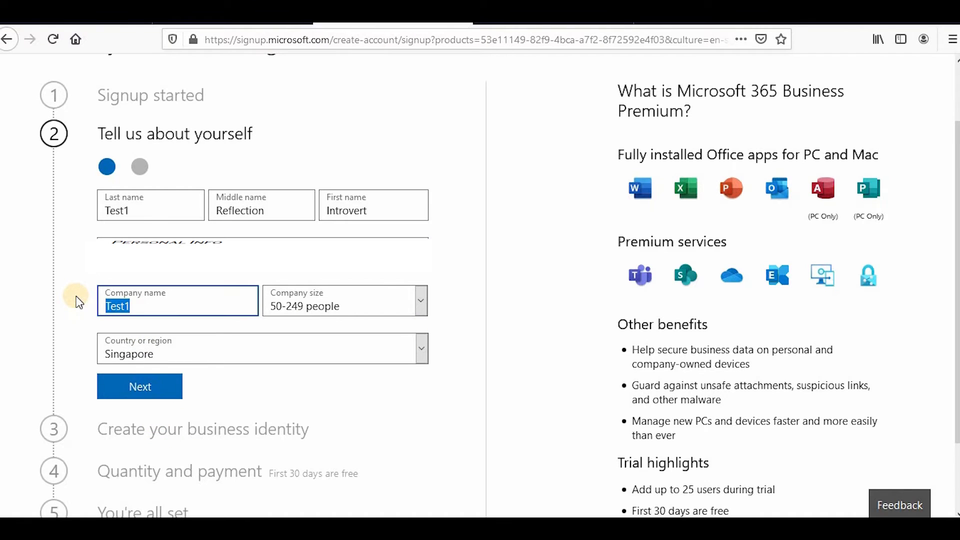
{"action": "type", "text": "IRtest"}
{"action": "key", "text": "BackSpace"}
{"action": "key", "text": "BackSpace"}
{"action": "key", "text": "BackSpace"}
{"action": "key", "text": "BackSpace"}
{"action": "type", "text": "Test1"}
{"action": "left_click", "coordinate": [137, 386]}
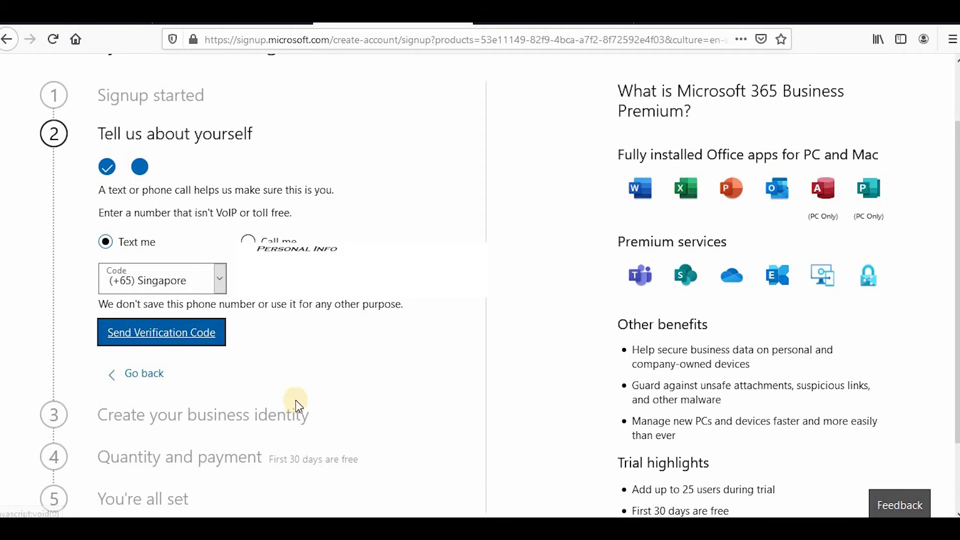
Request a texted verification code, enter the received code, and verify
{"action": "left_click", "coordinate": [144, 333]}
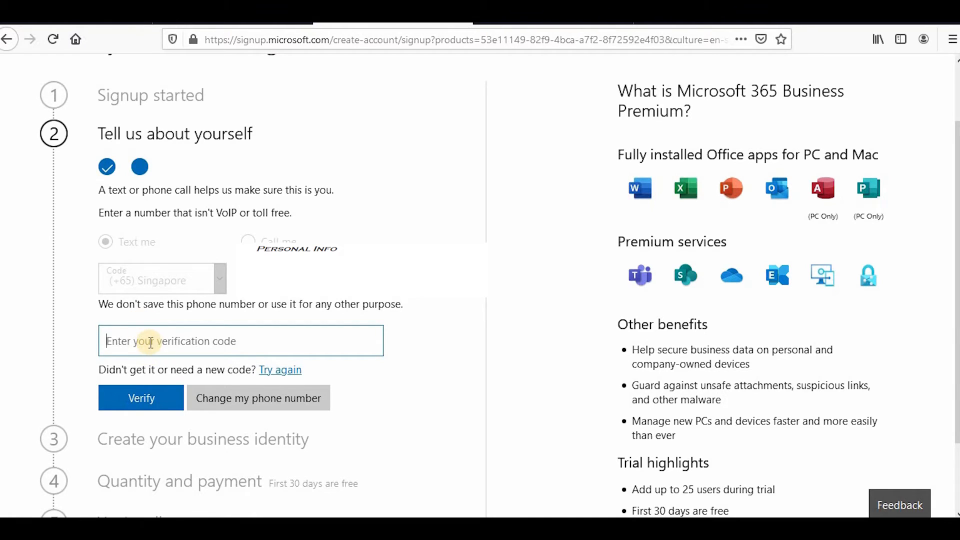
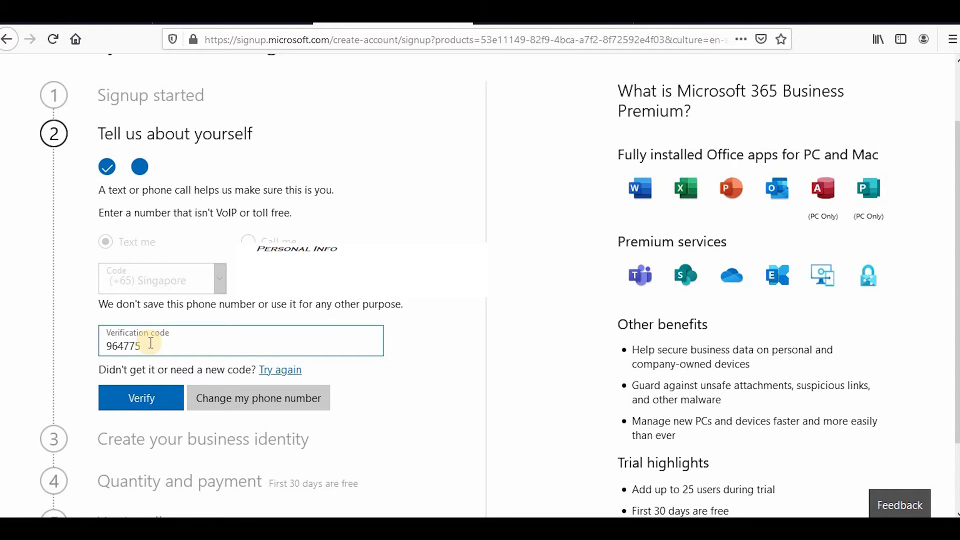
{"action": "left_click", "coordinate": [130, 398]}
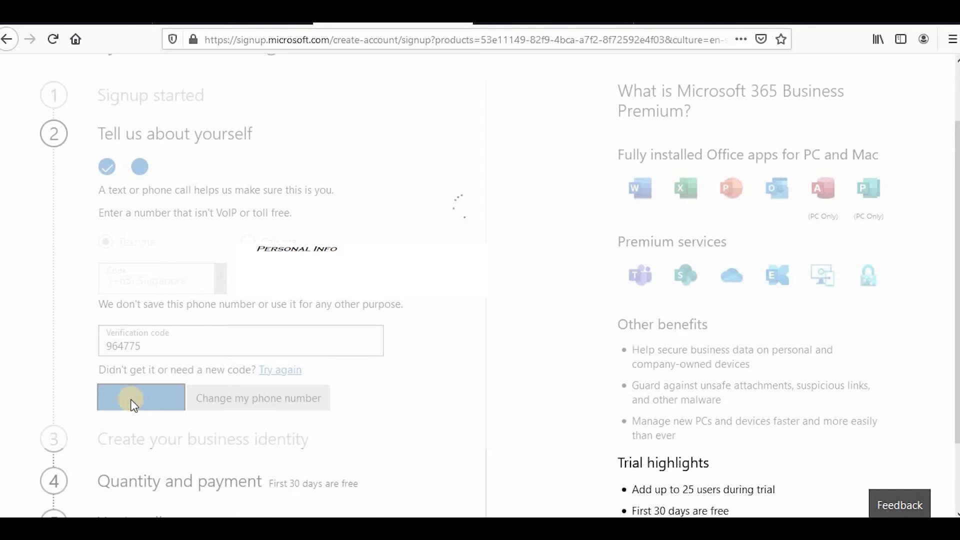
Enter IRTest1 as the domain, confirm IRTest1.onmicrosoft.com is available, and continue
{"action": "left_click", "coordinate": [151, 382]}
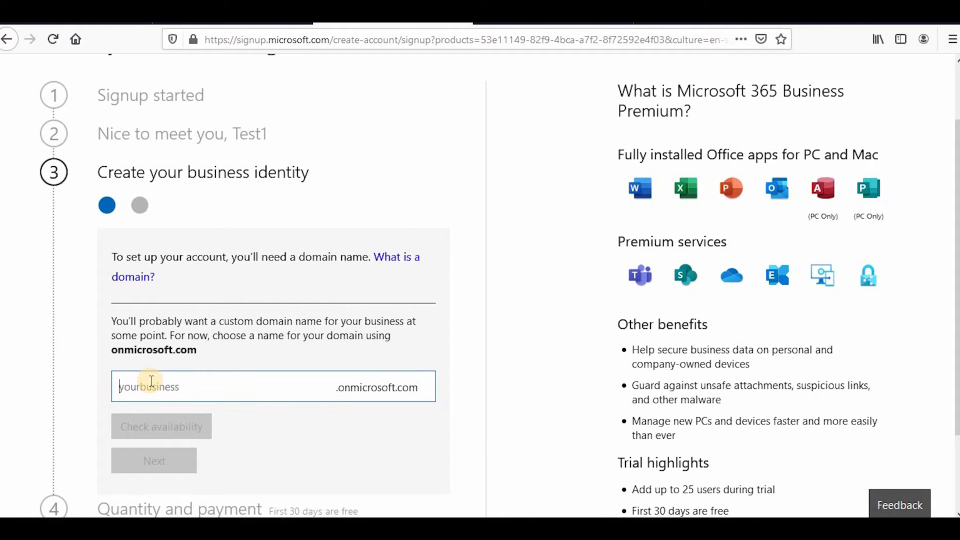
{"action": "type", "text": "Intr"}
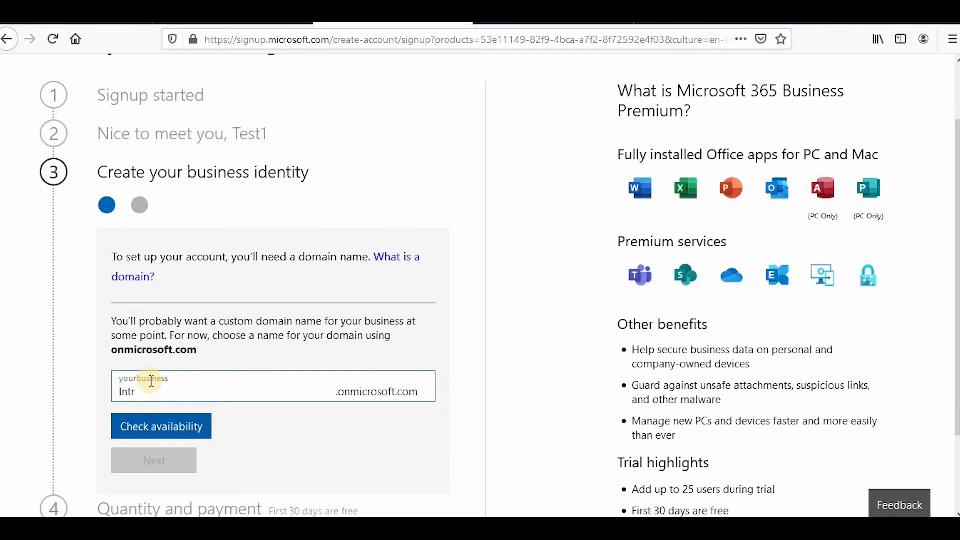
{"action": "type", "text": "overt"}
{"action": "key", "text": "BackSpace"}
{"action": "key", "text": "BackSpace"}
{"action": "key", "text": "BackSpace"}
{"action": "key", "text": "BackSpace"}
{"action": "key", "text": "BackSpace"}
{"action": "key", "text": "BackSpace"}
{"action": "key", "text": "BackSpace"}
{"action": "key", "text": "BackSpace"}
{"action": "type", "text": "RTest1"}
{"action": "left_click", "coordinate": [210, 437]}
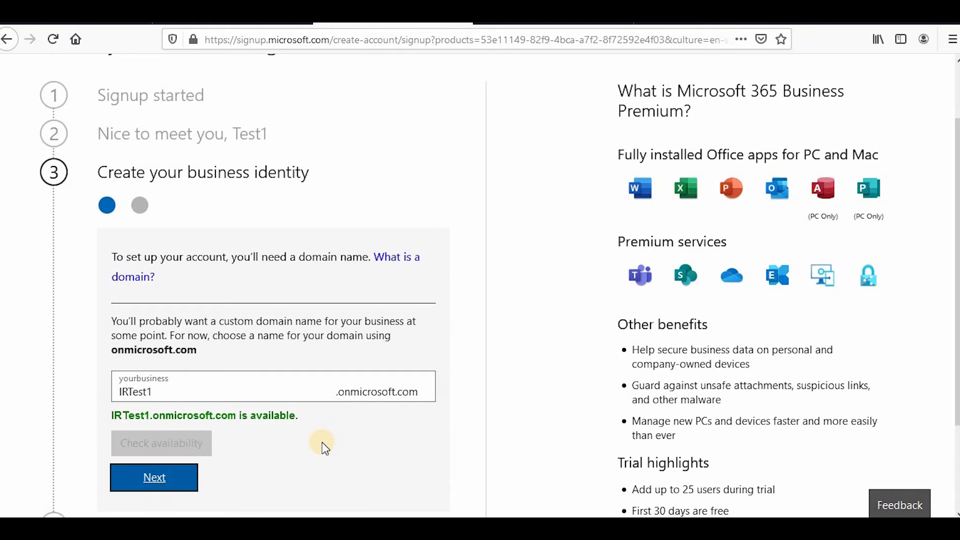
{"action": "scroll", "coordinate": [322, 442], "scroll_direction": "down", "scroll_amount": 2}
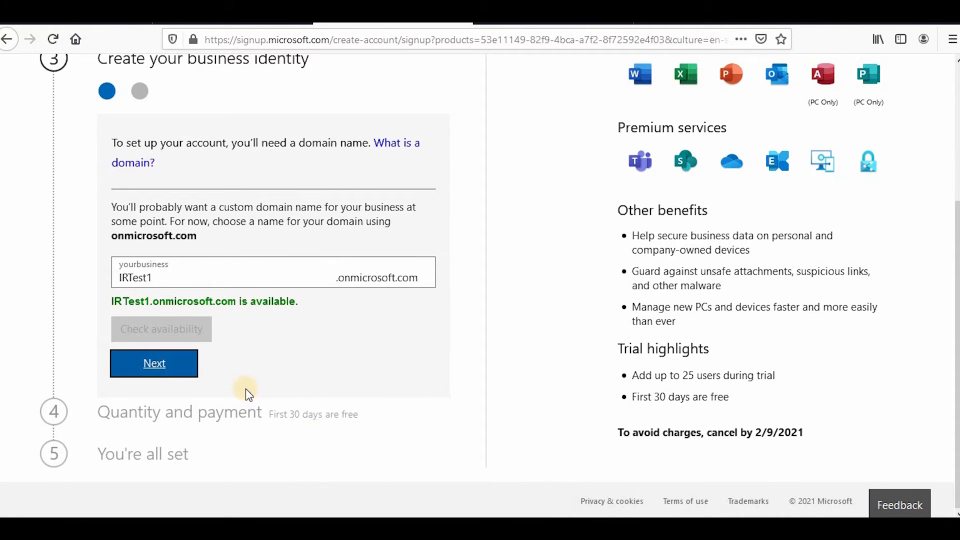
{"action": "left_click", "coordinate": [188, 365]}
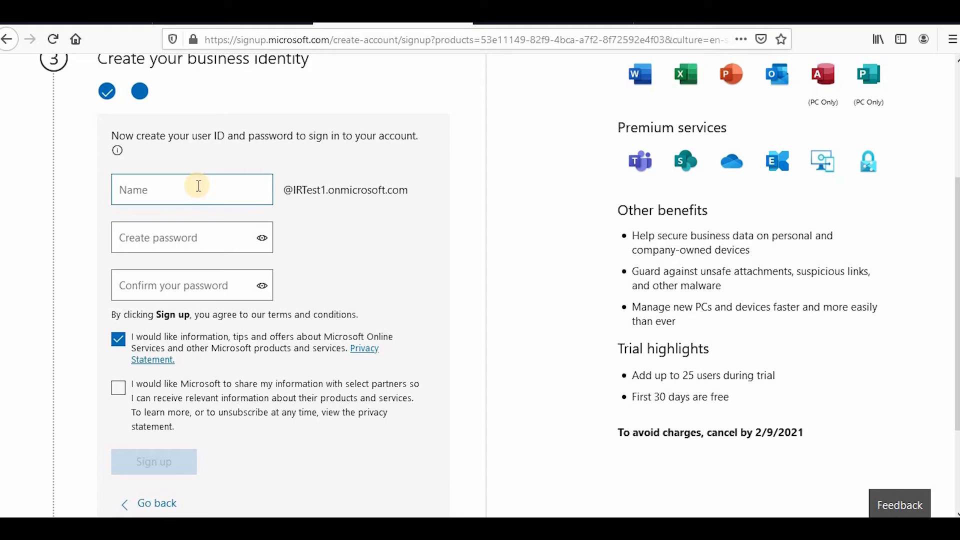
Set the user ID to Test1, enter and confirm the password, decline offers, and sign up
{"action": "type", "text": "Test1"}
{"action": "left_click", "coordinate": [187, 233]}
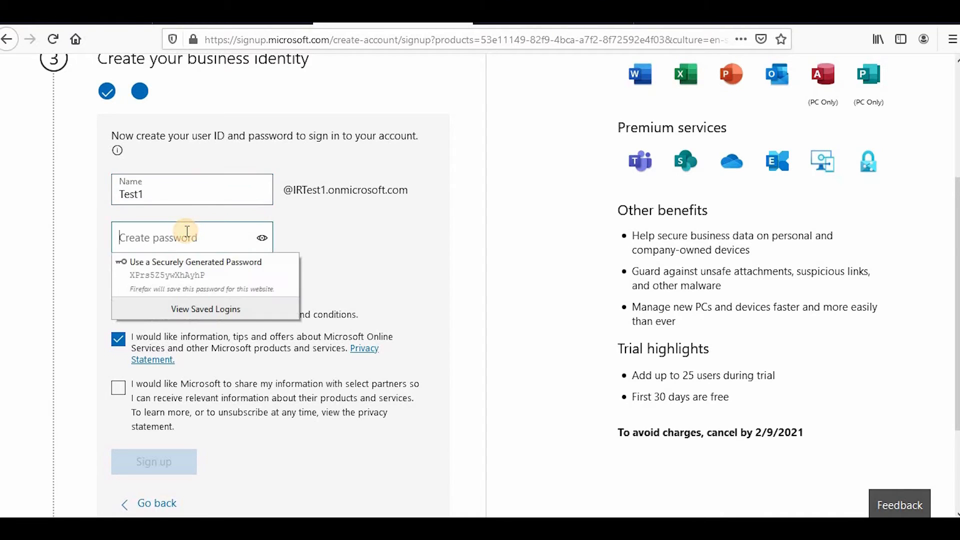
{"action": "left_click", "coordinate": [116, 341]}
{"action": "left_click", "coordinate": [156, 238]}
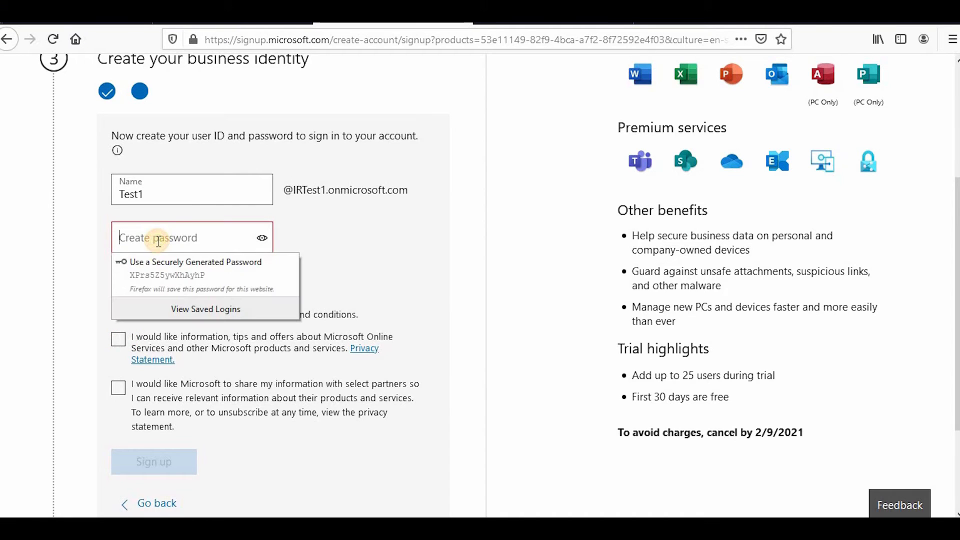
{"action": "left_click", "coordinate": [415, 220]}
{"action": "left_click", "coordinate": [185, 236]}
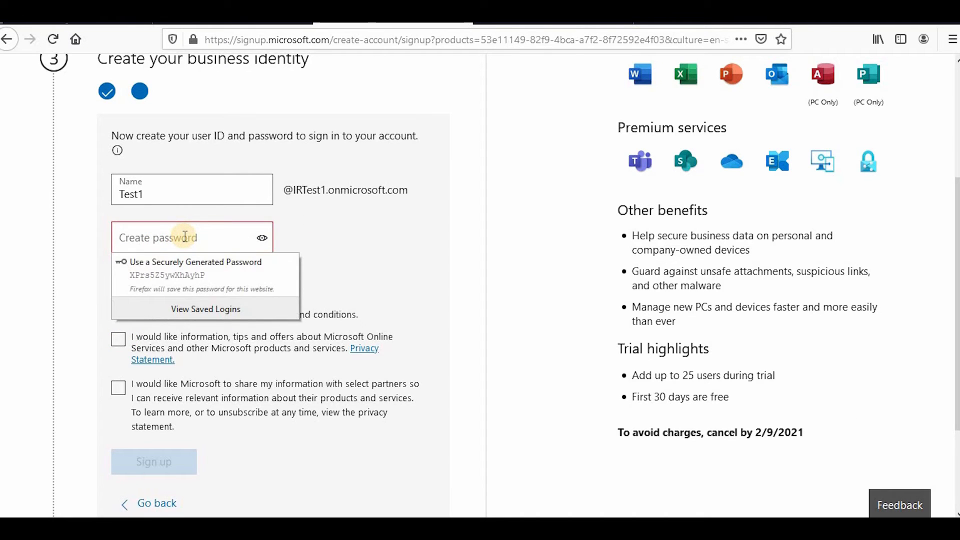
{"action": "type", "text": "***"}
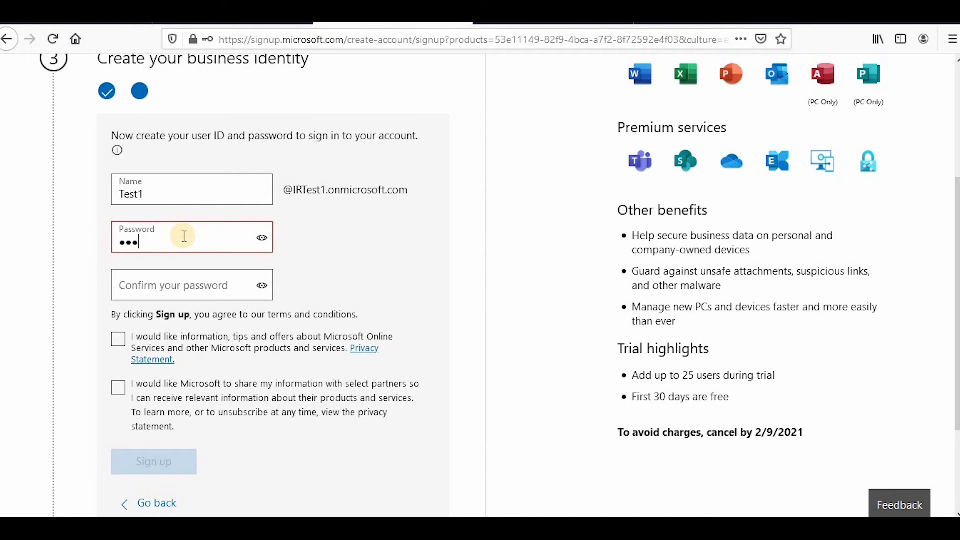
{"action": "type", "text": "*****"}
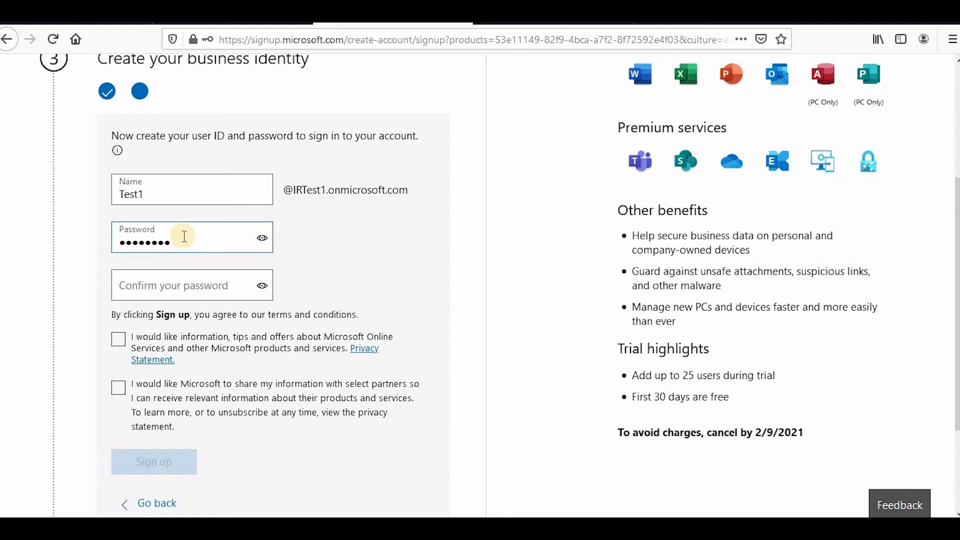
{"action": "left_click", "coordinate": [187, 288]}
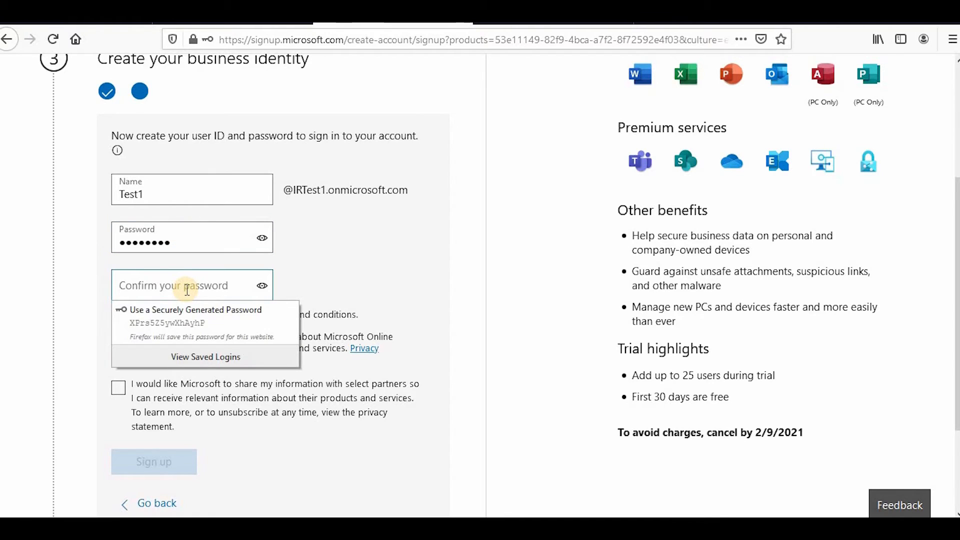
{"action": "type", "text": "******"}
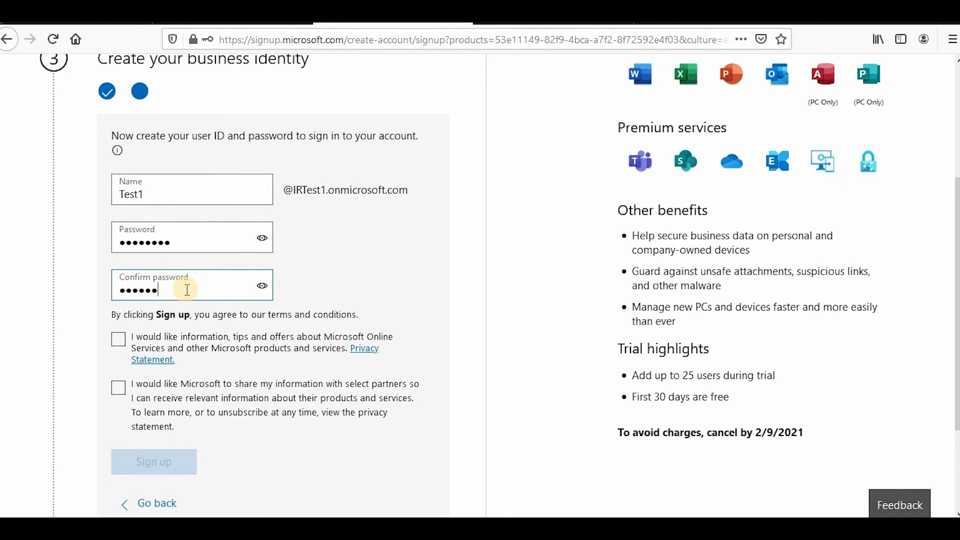
{"action": "type", "text": "***"}
{"action": "scroll", "coordinate": [210, 303], "scroll_direction": "down", "scroll_amount": 3}
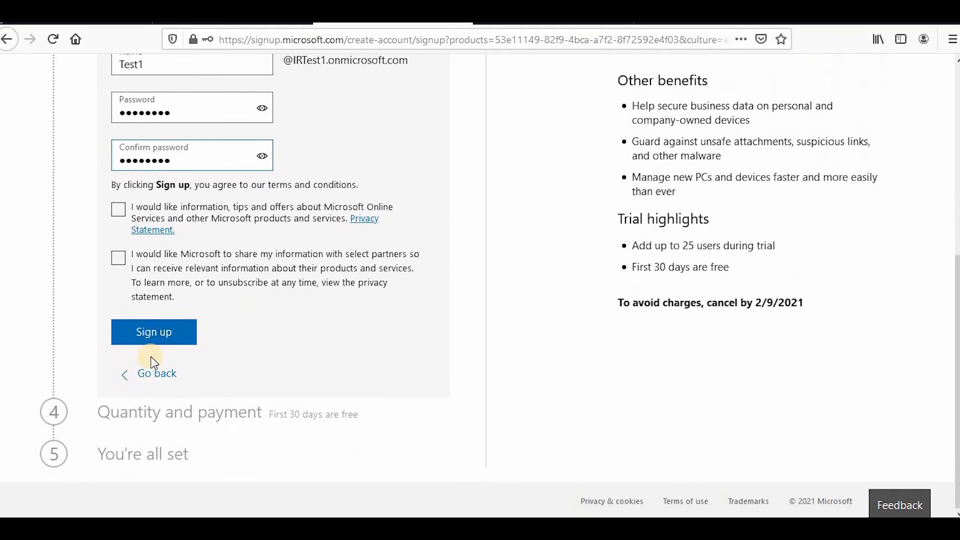
{"action": "left_click", "coordinate": [149, 333]}
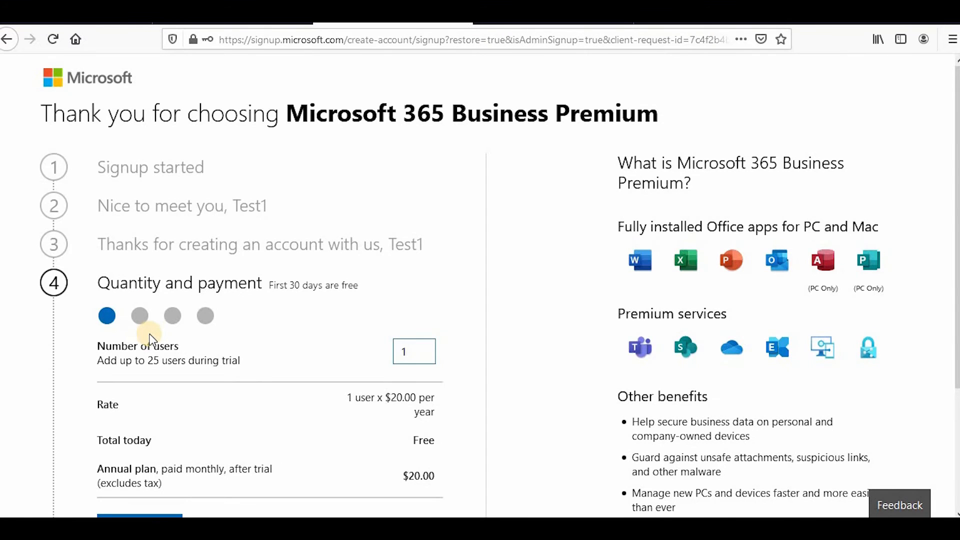
Change the number of users to 20 ($400.00 per year) and continue to payment
{"action": "scroll", "coordinate": [163, 359], "scroll_direction": "down", "scroll_amount": 3}
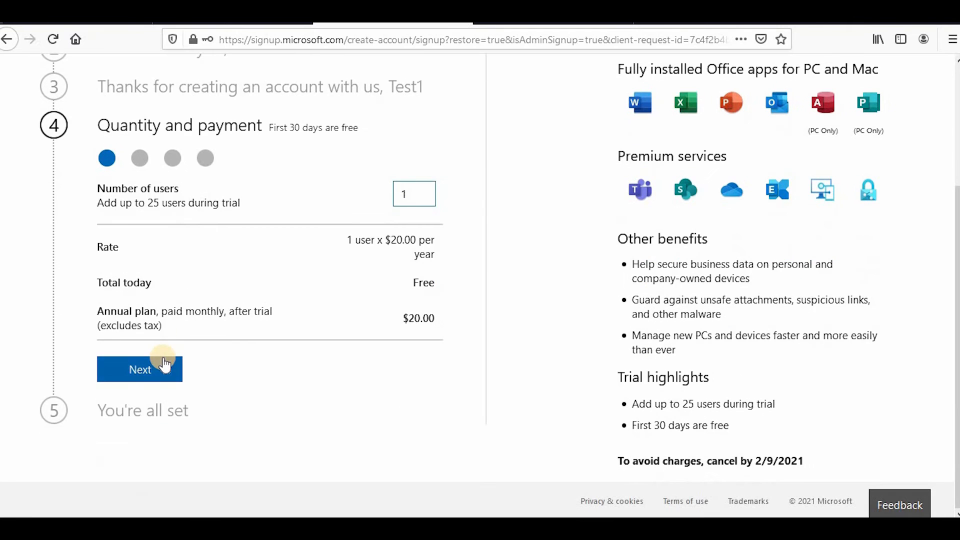
{"action": "key", "text": "BackSpace"}
{"action": "type", "text": "20"}
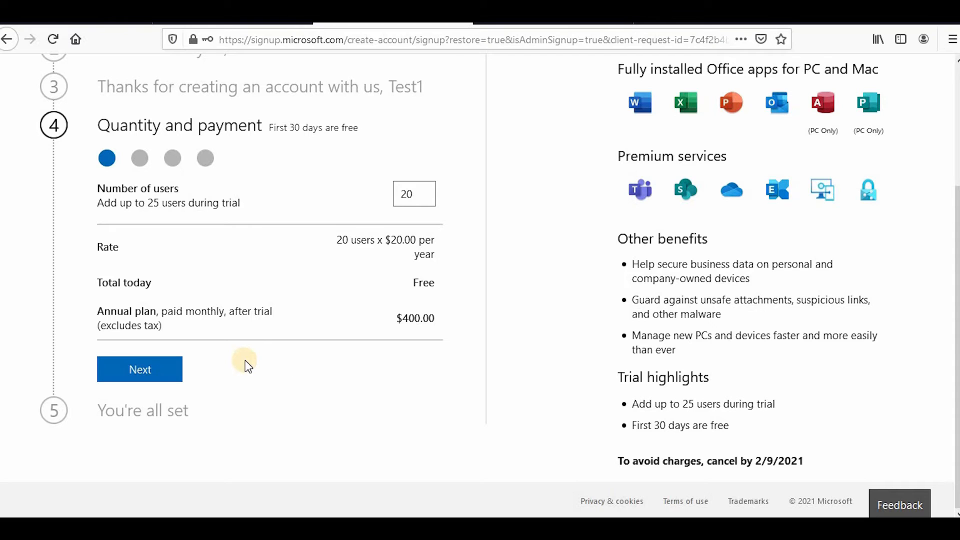
{"action": "scroll", "coordinate": [286, 360], "scroll_direction": "up", "scroll_amount": 2}
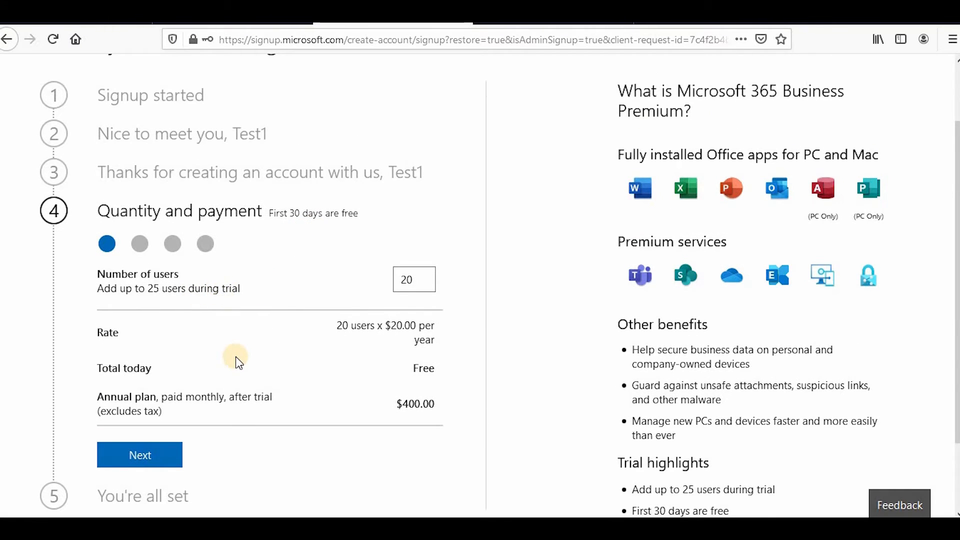
{"action": "scroll", "coordinate": [236, 357], "scroll_direction": "down", "scroll_amount": 2}
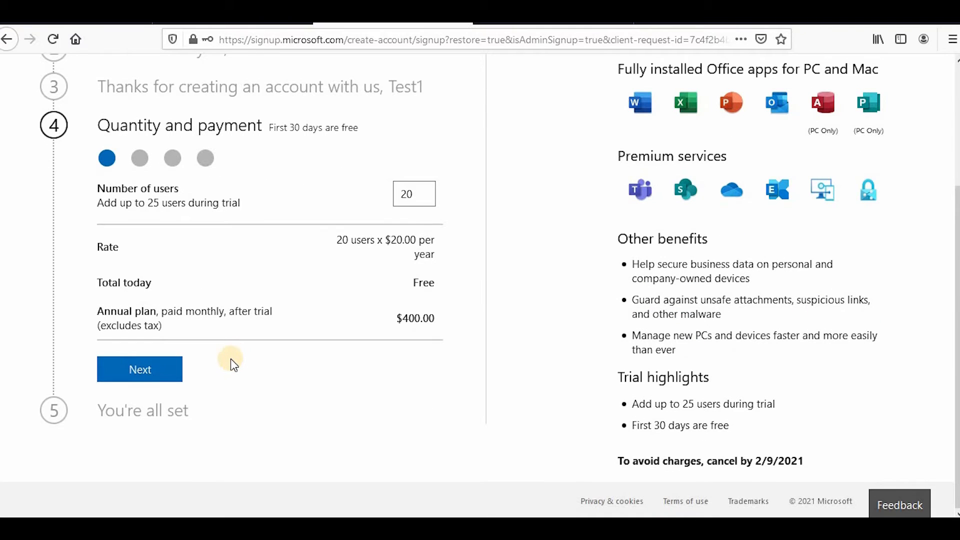
{"action": "left_click", "coordinate": [153, 364]}
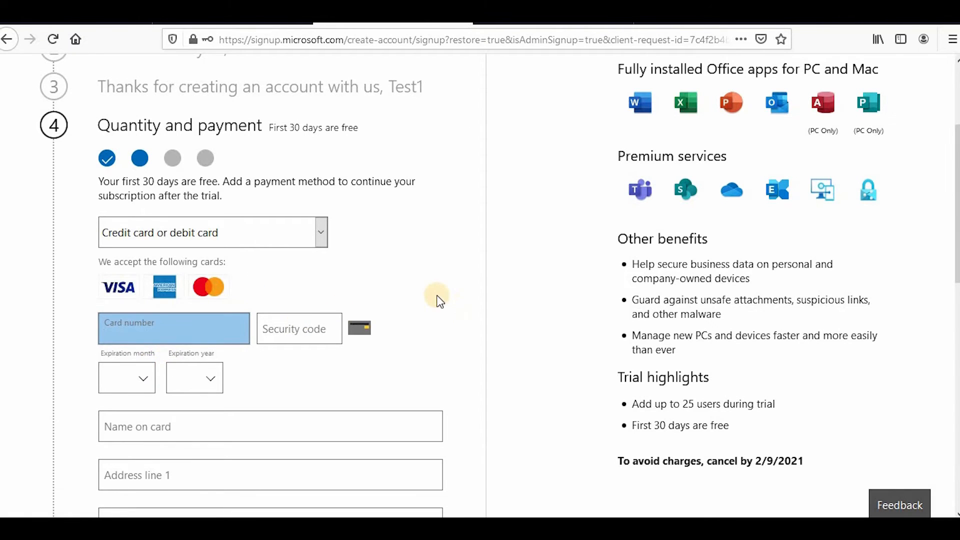
Review the credit or debit card form and the $400.00 annual order total without filling anything in
{"action": "scroll", "coordinate": [435, 297], "scroll_direction": "down", "scroll_amount": 4}
{"action": "scroll", "coordinate": [437, 298], "scroll_direction": "up", "scroll_amount": 1}
{"action": "scroll", "coordinate": [438, 296], "scroll_direction": "down", "scroll_amount": 8}
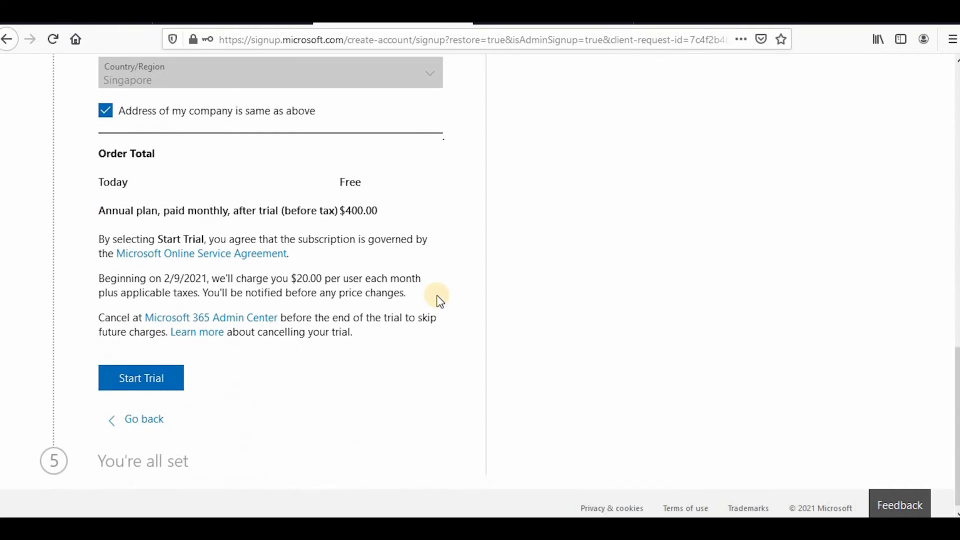
{"action": "scroll", "coordinate": [438, 295], "scroll_direction": "up", "scroll_amount": 8}
{"action": "scroll", "coordinate": [438, 295], "scroll_direction": "up", "scroll_amount": 6}
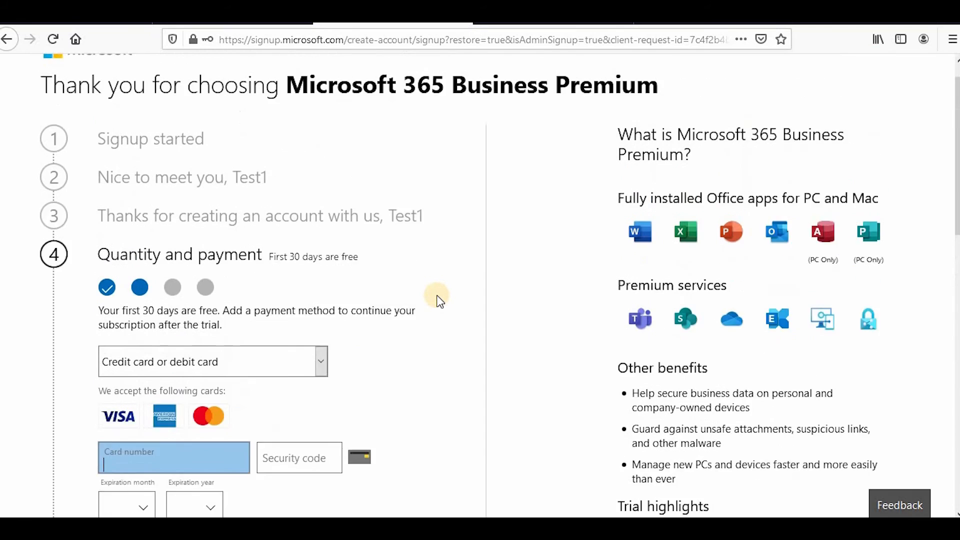
{"action": "scroll", "coordinate": [438, 296], "scroll_direction": "down", "scroll_amount": 10}
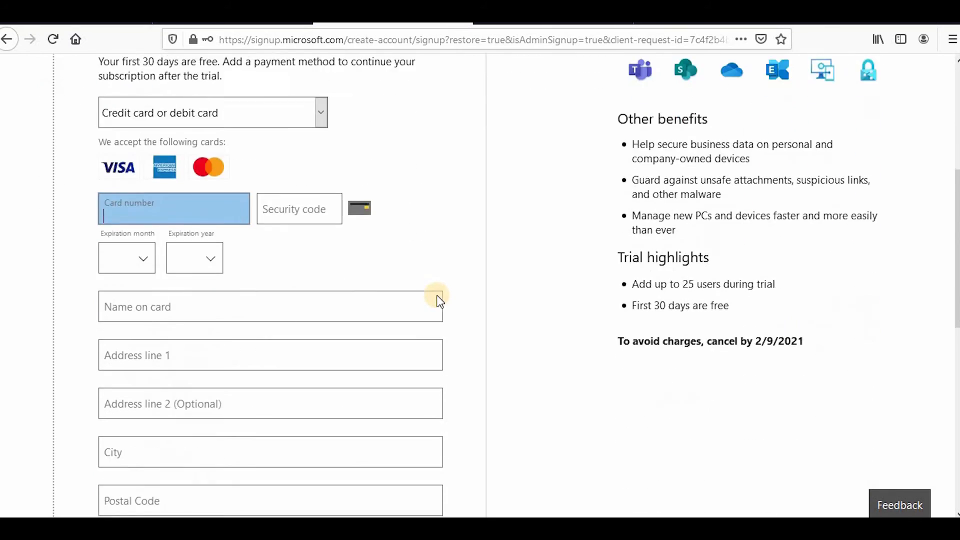
{"action": "scroll", "coordinate": [438, 296], "scroll_direction": "down", "scroll_amount": 4}
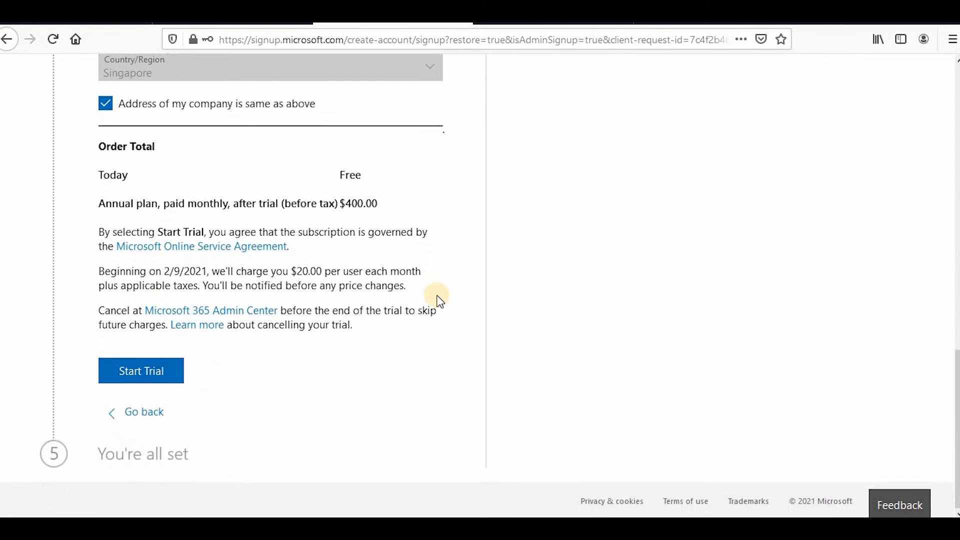
{"action": "scroll", "coordinate": [438, 295], "scroll_direction": "up", "scroll_amount": 10}
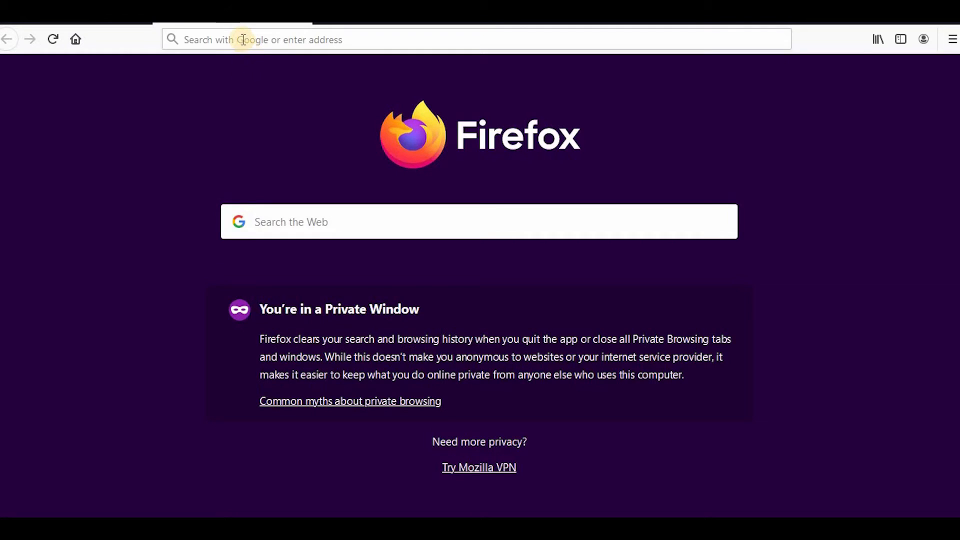
Load the products.office.com Office 365 E5 business product page in the private window
{"action": "left_click", "coordinate": [243, 40]}
{"action": "type", "text": "https://"}
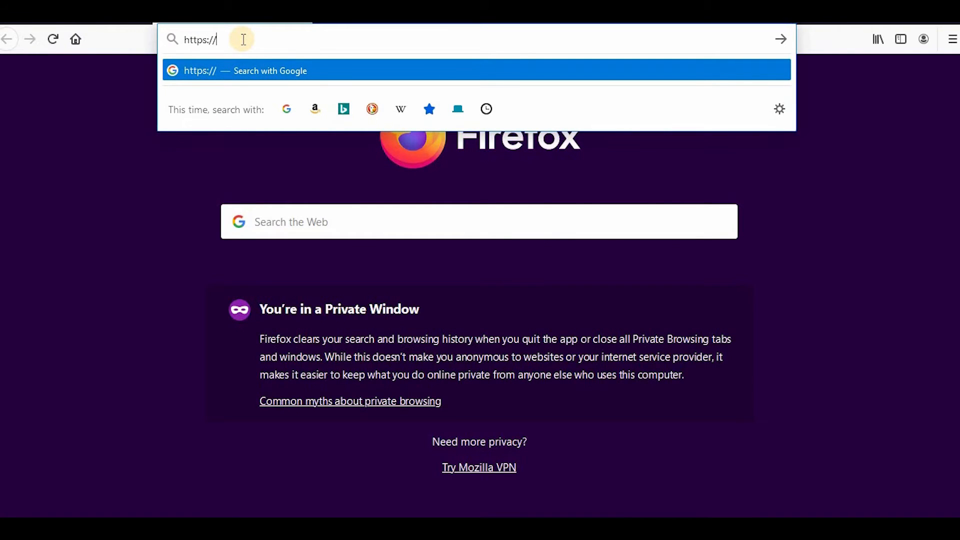
{"action": "type", "text": "products"}
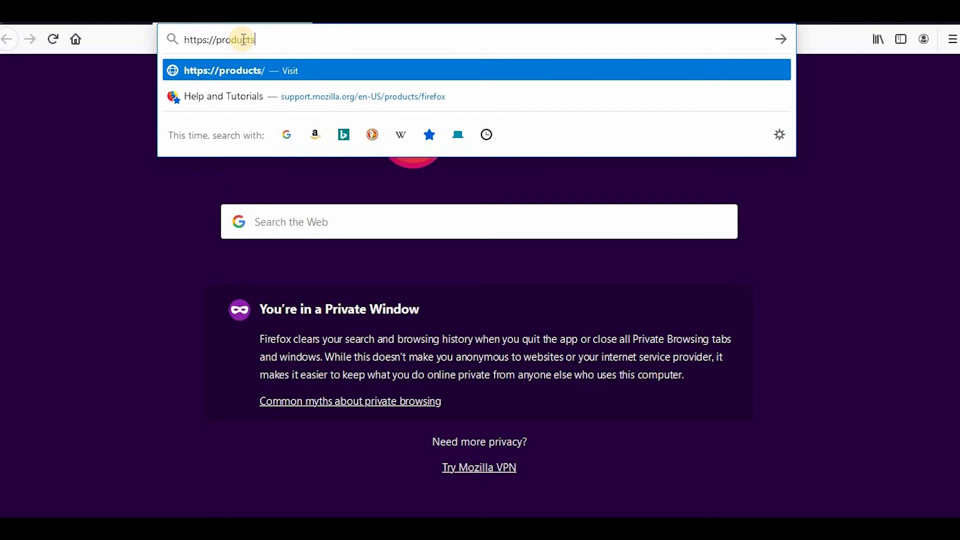
{"action": "type", "text": ".office"}
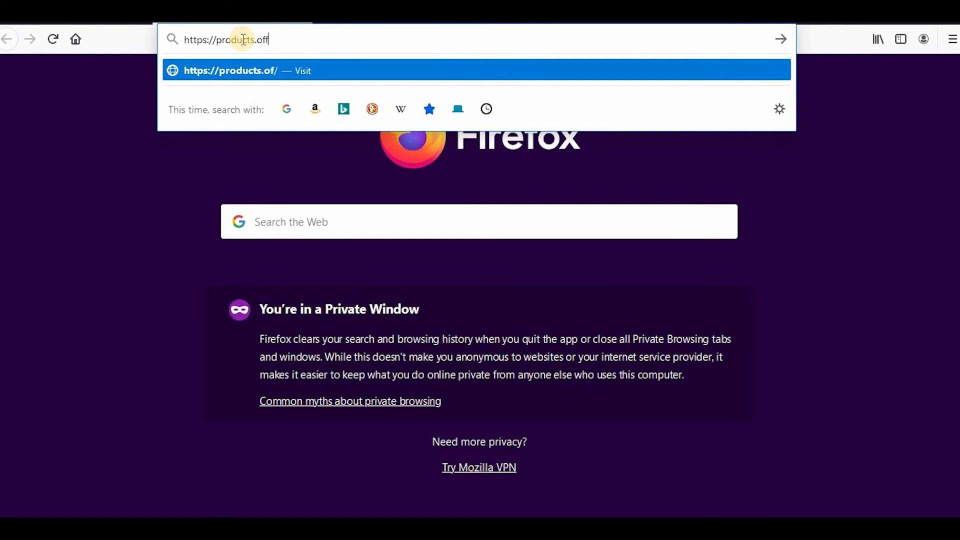
{"action": "type", "text": "om"}
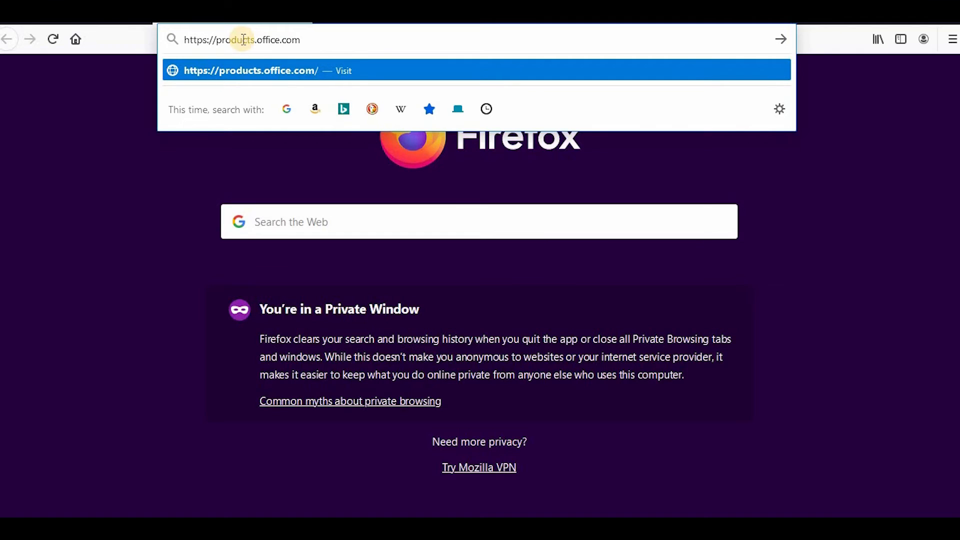
{"action": "type", "text": "/en-US/b"}
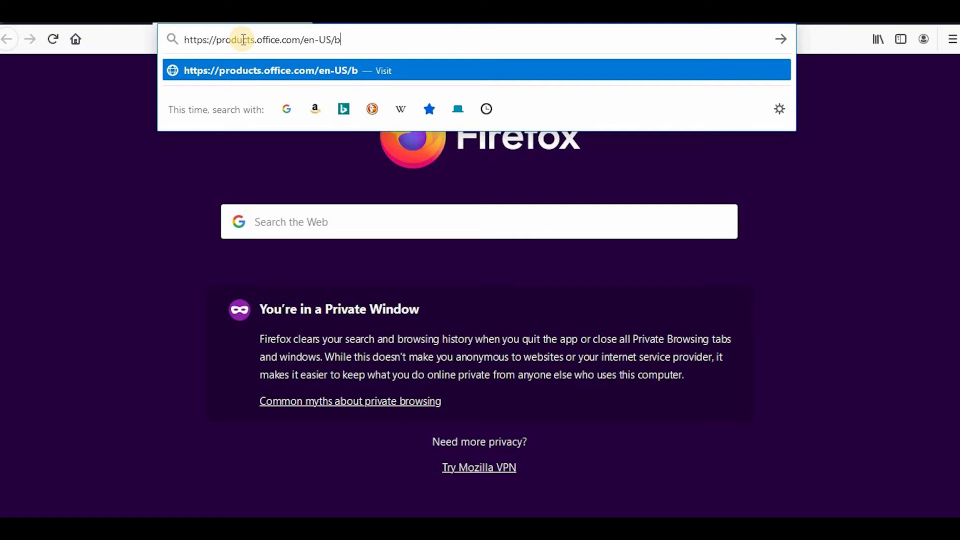
{"action": "type", "text": "usiness"}
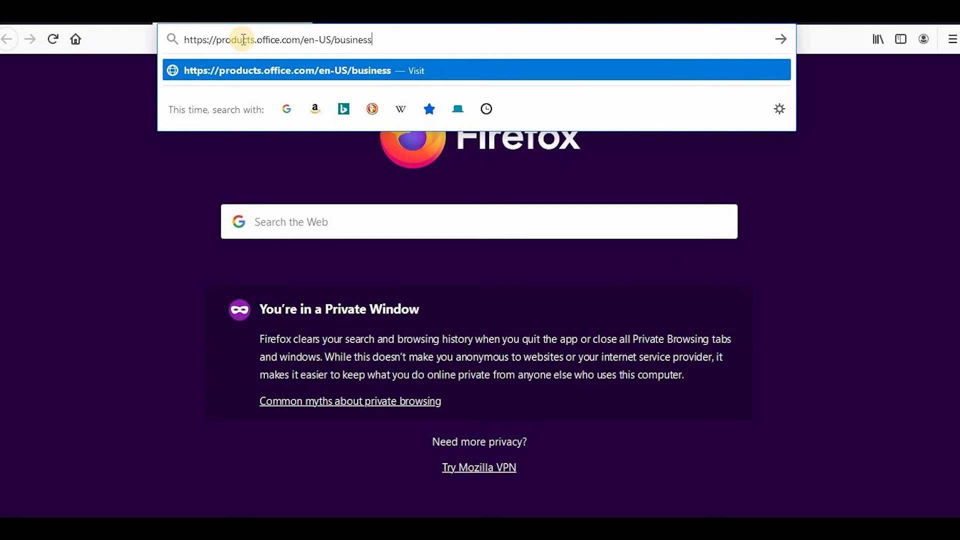
{"action": "type", "text": "/office-365-enterpri"}
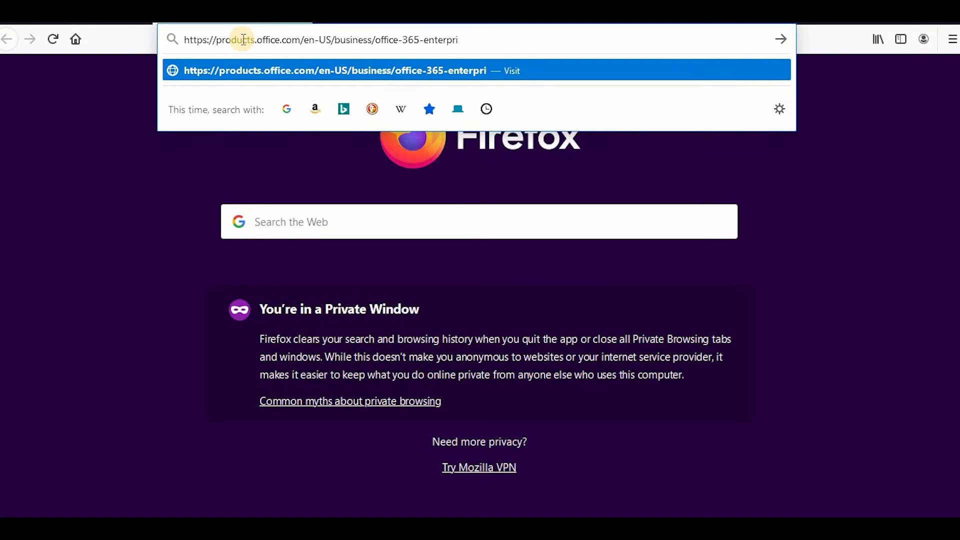
{"action": "type", "text": "se-e5-busi"}
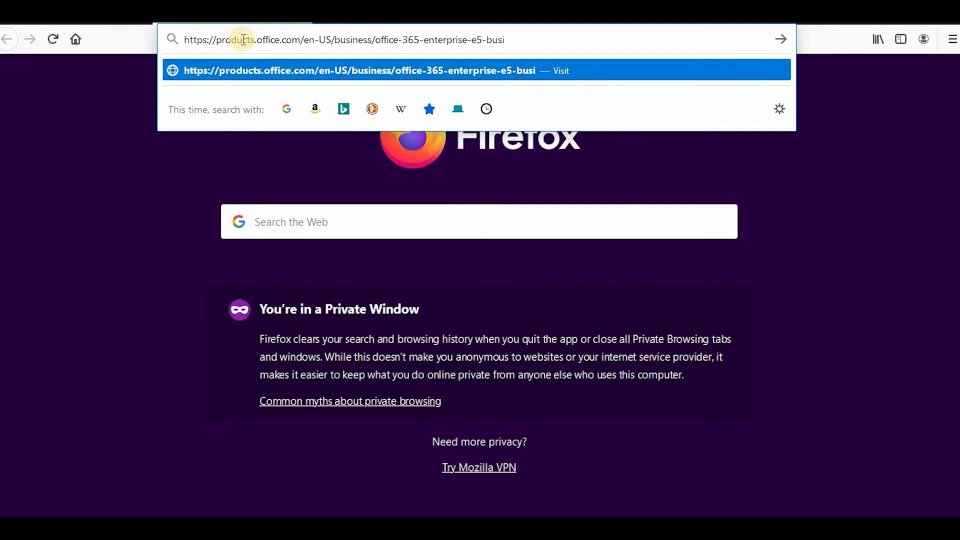
{"action": "type", "text": "ness"}
{"action": "type", "text": "-software"}
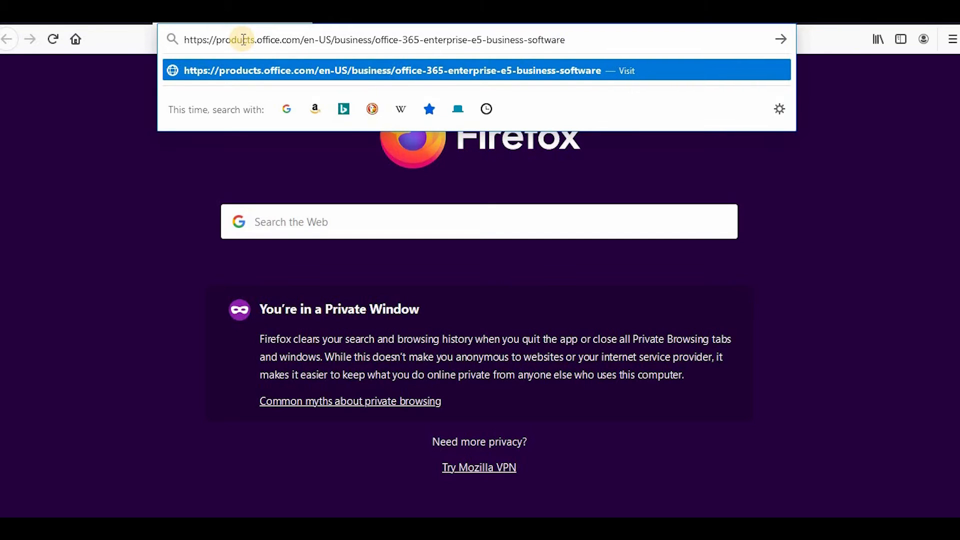
{"action": "key", "text": "Return"}
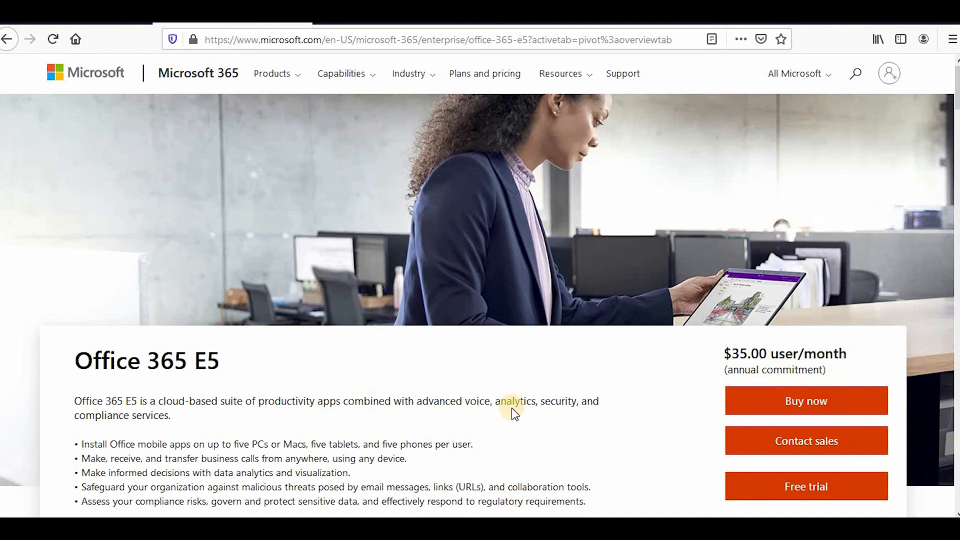
Start the Office 365 E5 free trial and add it to the existing account
{"action": "scroll", "coordinate": [821, 295], "scroll_direction": "down", "scroll_amount": 4}
{"action": "left_click", "coordinate": [820, 275]}
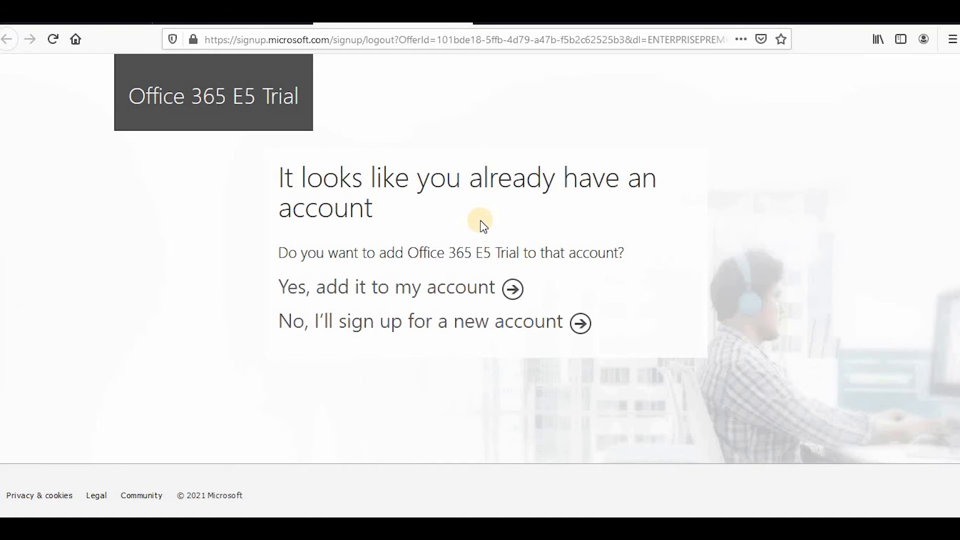
{"action": "left_click", "coordinate": [456, 295]}
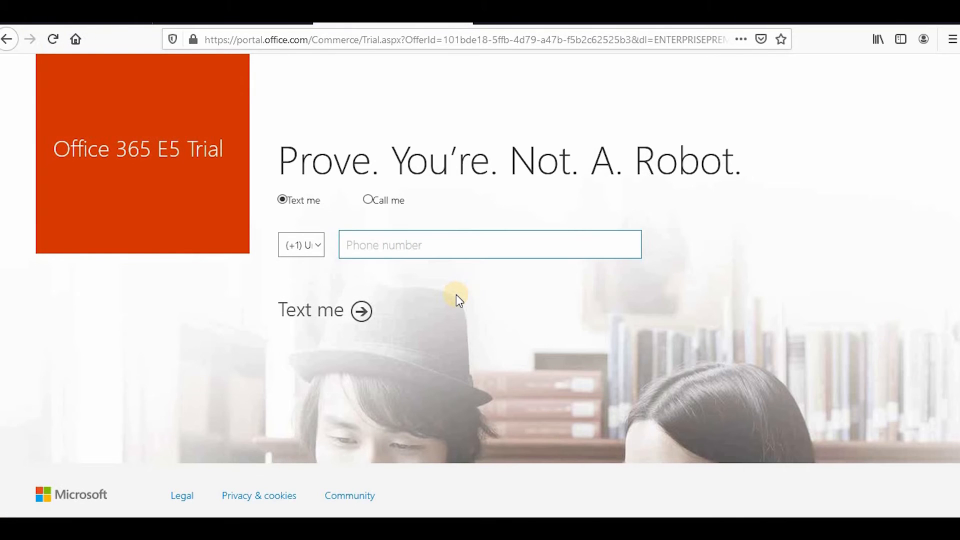
Choose the (+65) Singapore country code and request the verification code by text message
{"action": "left_click", "coordinate": [317, 245]}
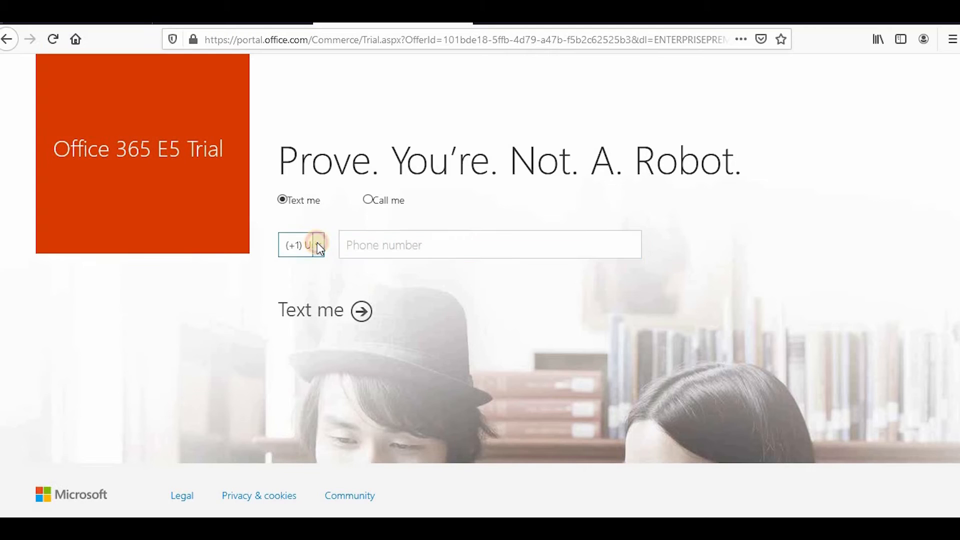
{"action": "key", "text": "Home"}
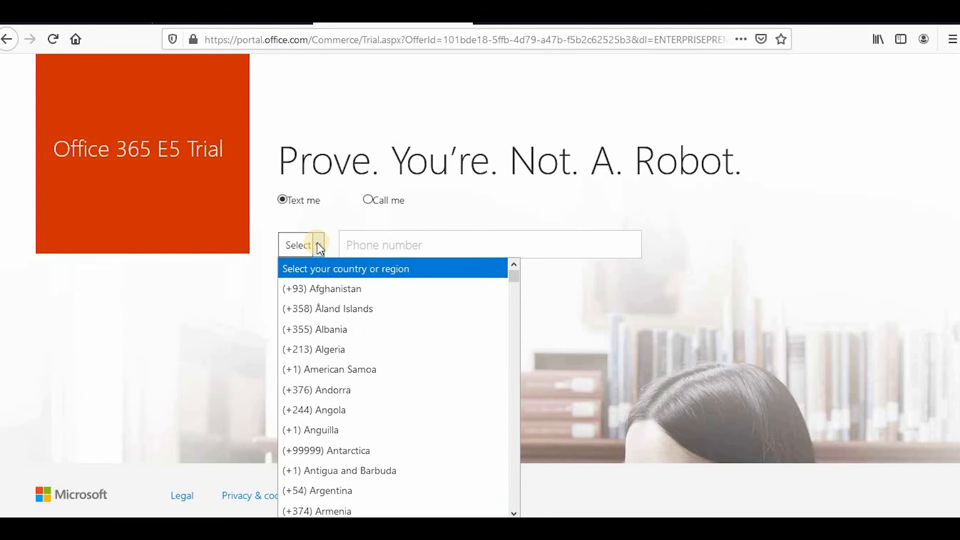
{"action": "scroll", "coordinate": [336, 355], "scroll_direction": "down", "scroll_amount": 15}
{"action": "scroll", "coordinate": [338, 359], "scroll_direction": "down", "scroll_amount": 20}
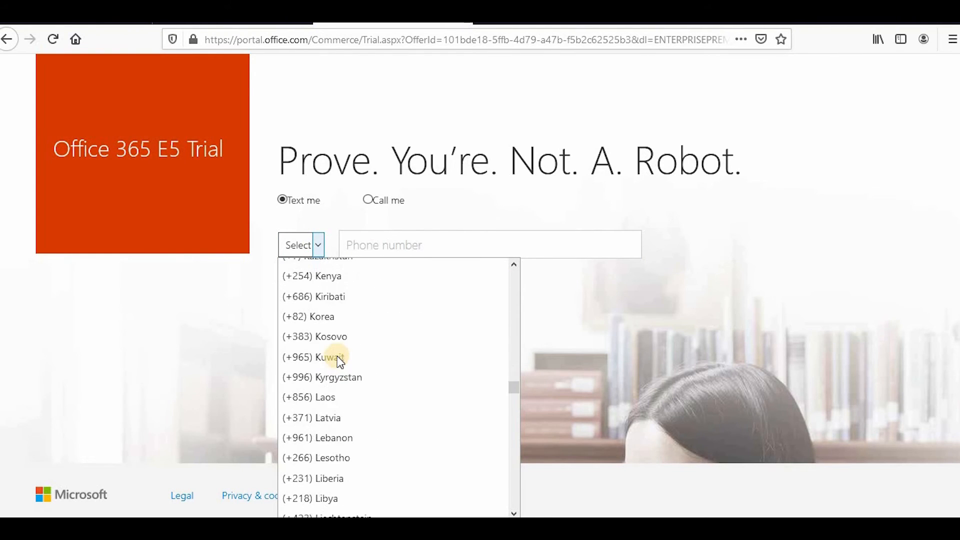
{"action": "scroll", "coordinate": [339, 360], "scroll_direction": "down", "scroll_amount": 13}
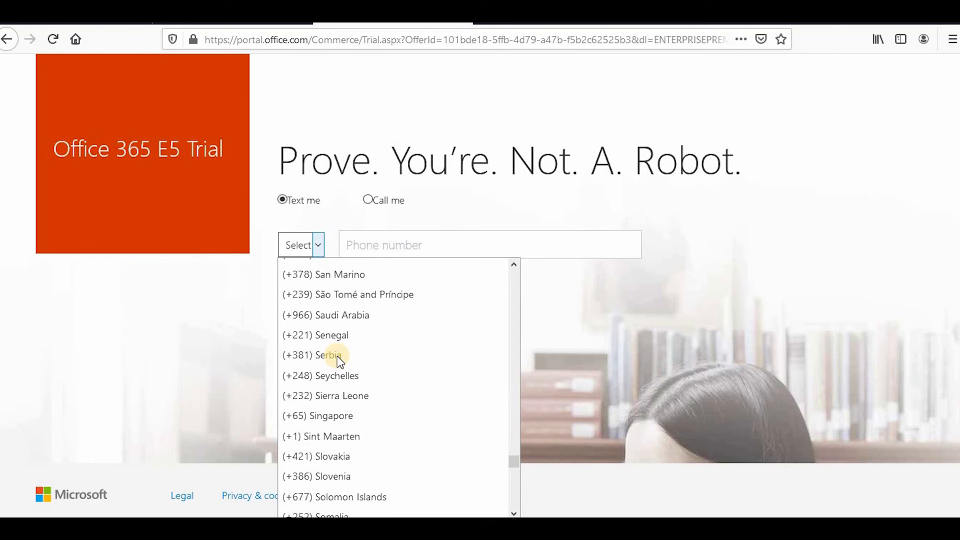
{"action": "scroll", "coordinate": [339, 359], "scroll_direction": "down", "scroll_amount": 20}
{"action": "scroll", "coordinate": [348, 382], "scroll_direction": "up", "scroll_amount": 10}
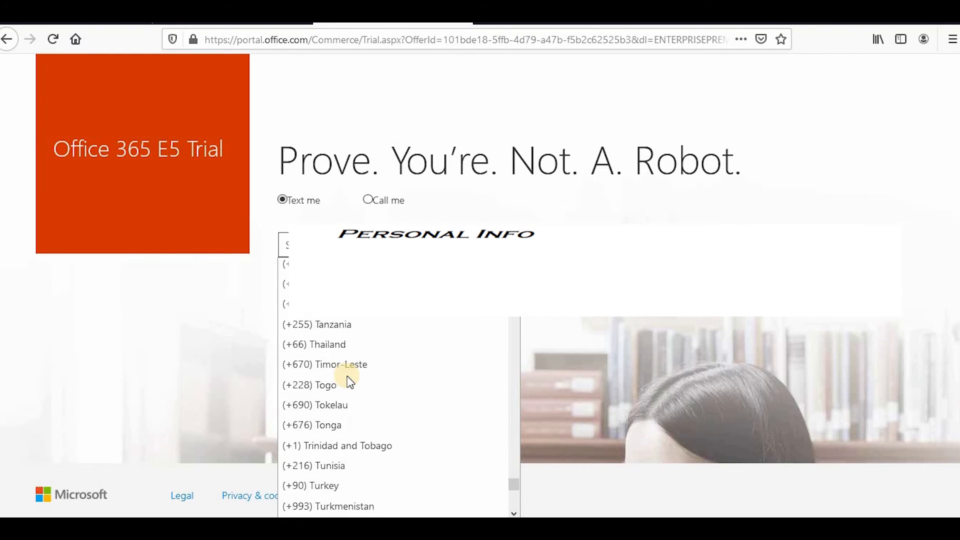
{"action": "scroll", "coordinate": [349, 382], "scroll_direction": "up", "scroll_amount": 10}
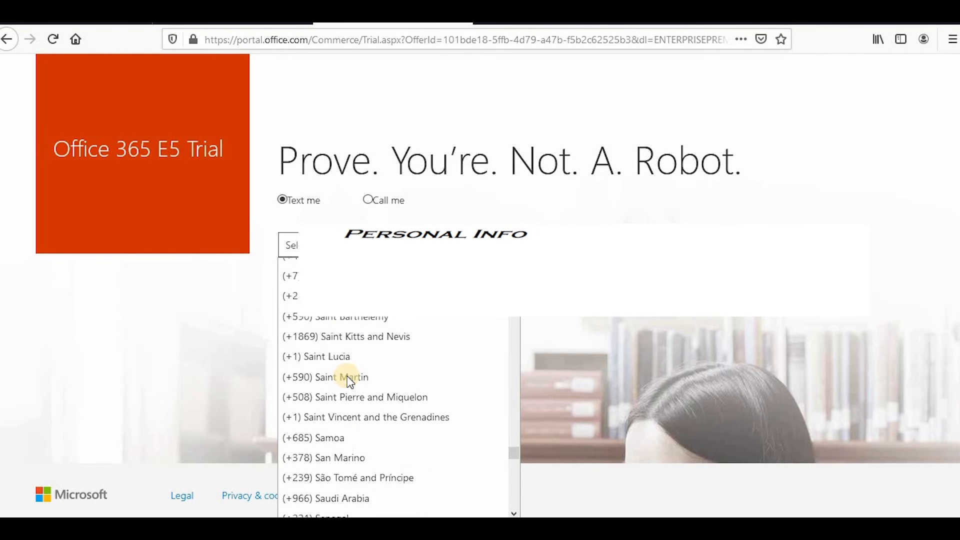
{"action": "scroll", "coordinate": [349, 382], "scroll_direction": "down", "scroll_amount": 1}
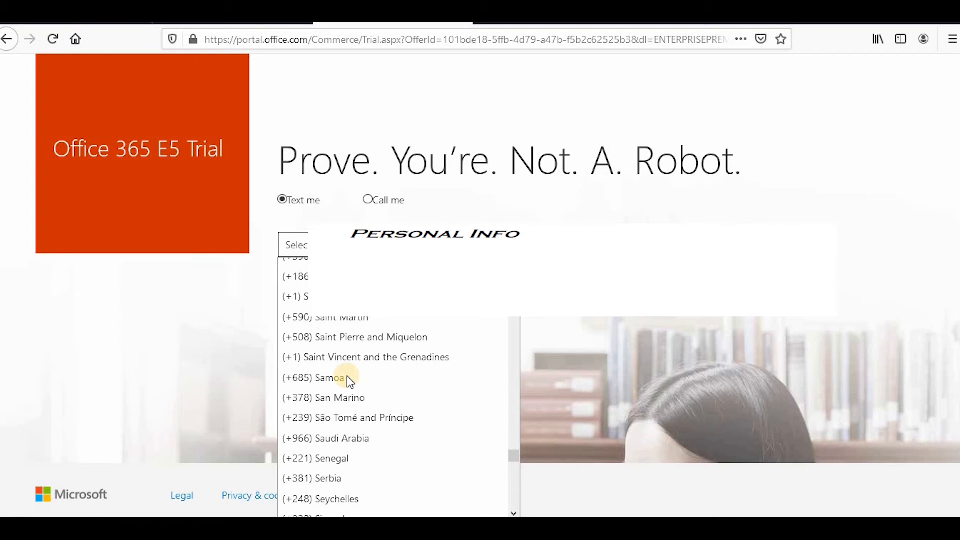
{"action": "scroll", "coordinate": [349, 382], "scroll_direction": "down", "scroll_amount": 1}
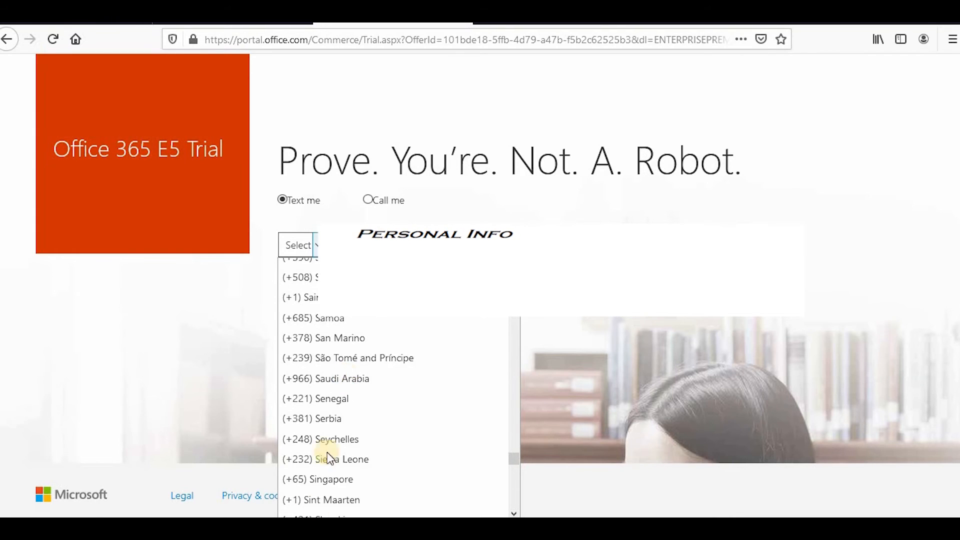
{"action": "scroll", "coordinate": [330, 475], "scroll_direction": "down", "scroll_amount": 1}
{"action": "left_click", "coordinate": [338, 465]}
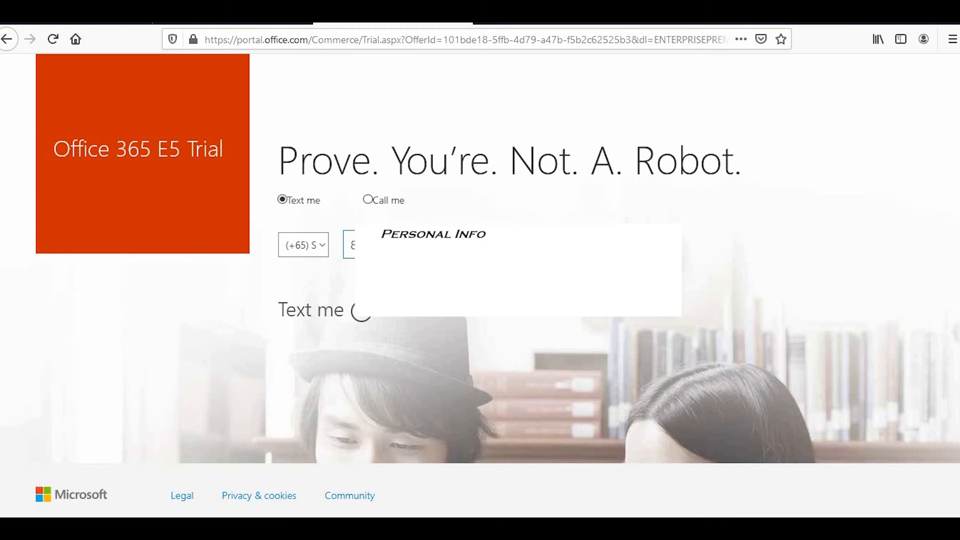
{"action": "left_click", "coordinate": [327, 311]}
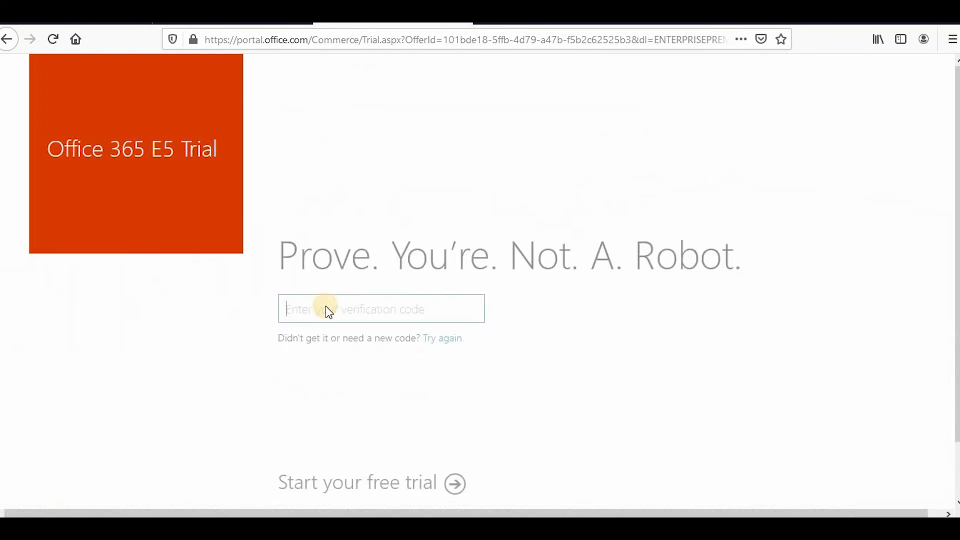
Enter the texted verification code and start the Office 365 E5 free trial
{"action": "left_click", "coordinate": [333, 215]}
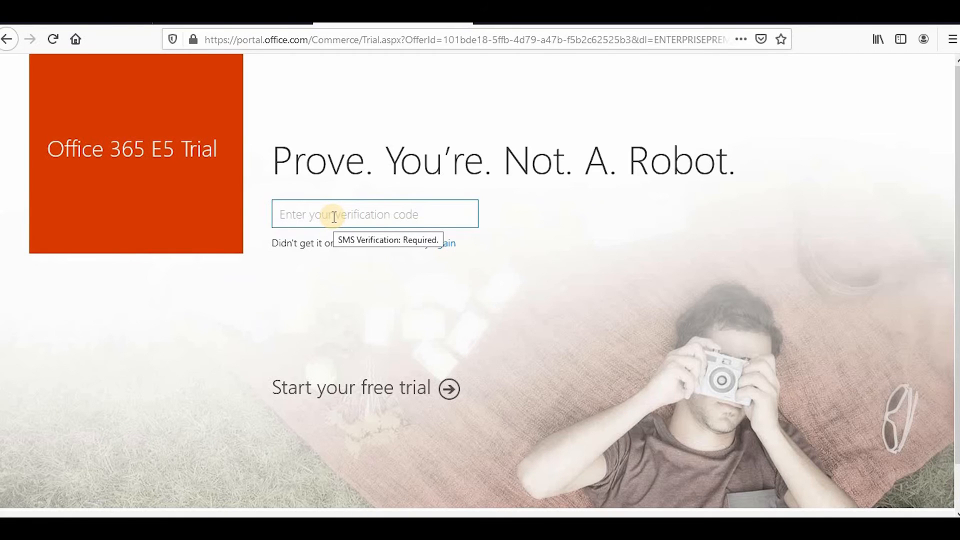
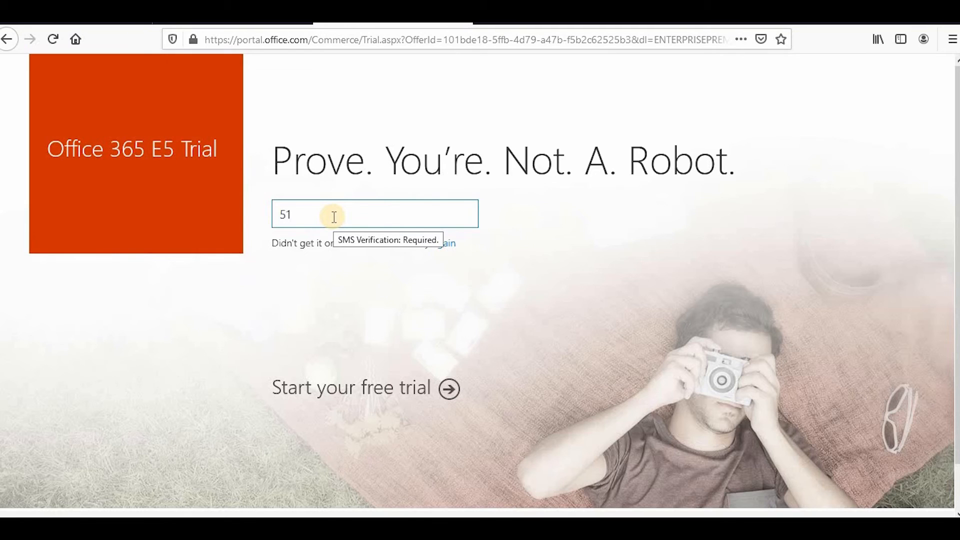
{"action": "left_click", "coordinate": [455, 393]}
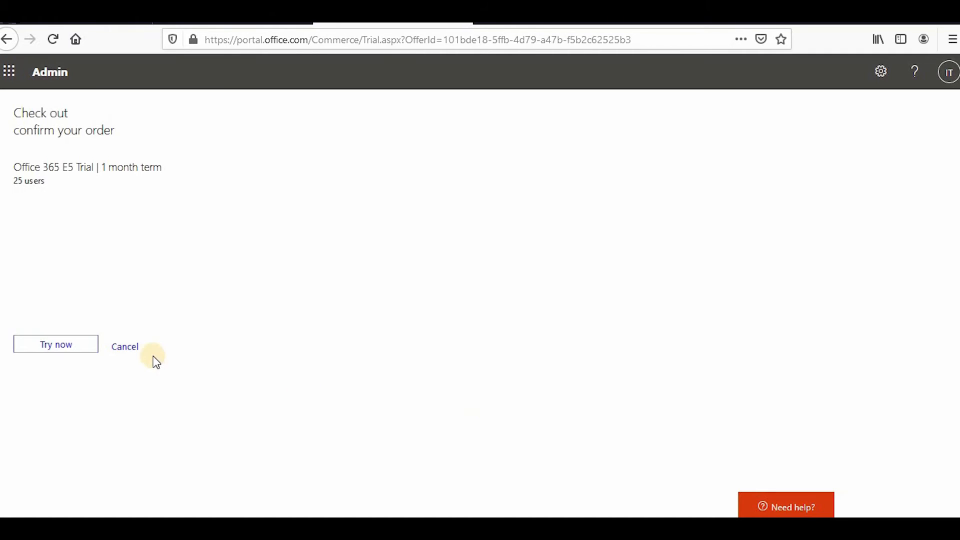
Confirm the 25-user Office 365 E5 Trial order with Try now, then continue past the receipt
{"action": "left_click", "coordinate": [71, 342]}
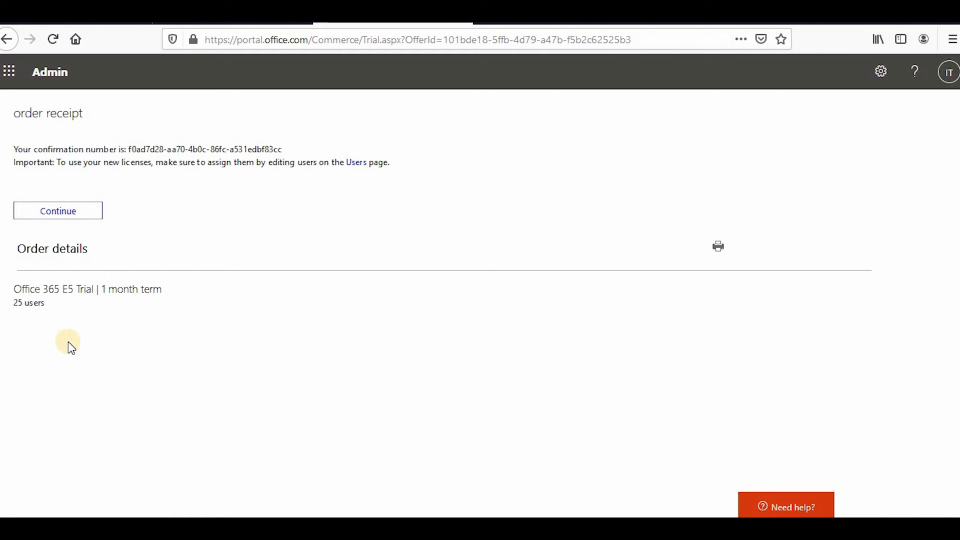
{"action": "left_click", "coordinate": [67, 212]}
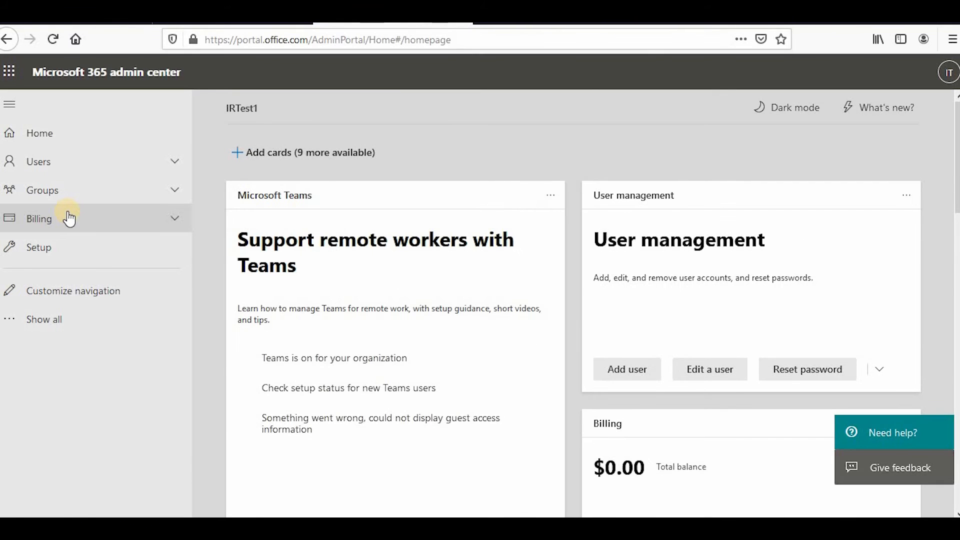
{"action": "scroll", "coordinate": [508, 336], "scroll_direction": "down", "scroll_amount": 5}
{"action": "scroll", "coordinate": [506, 332], "scroll_direction": "up", "scroll_amount": 5}
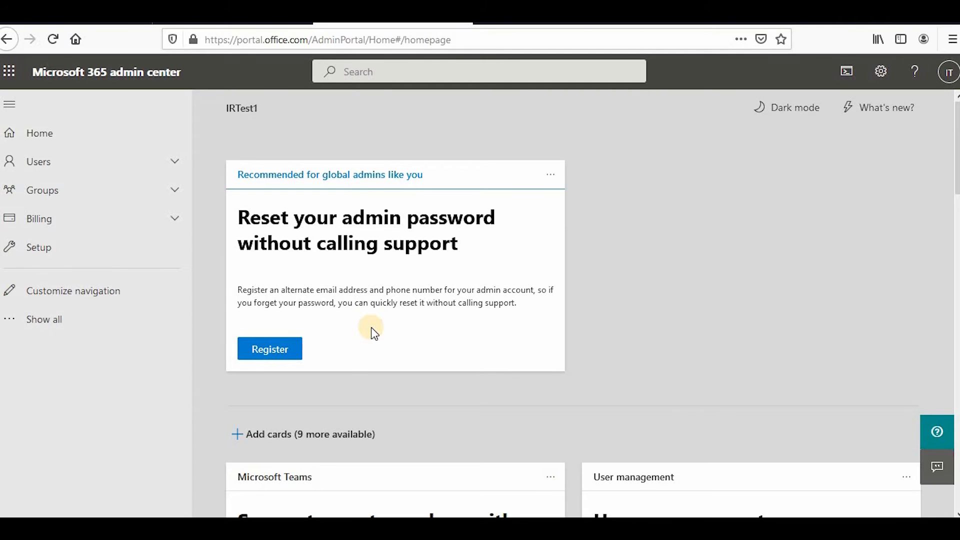
{"action": "scroll", "coordinate": [722, 407], "scroll_direction": "down", "scroll_amount": 20}
{"action": "scroll", "coordinate": [722, 407], "scroll_direction": "up", "scroll_amount": 15}
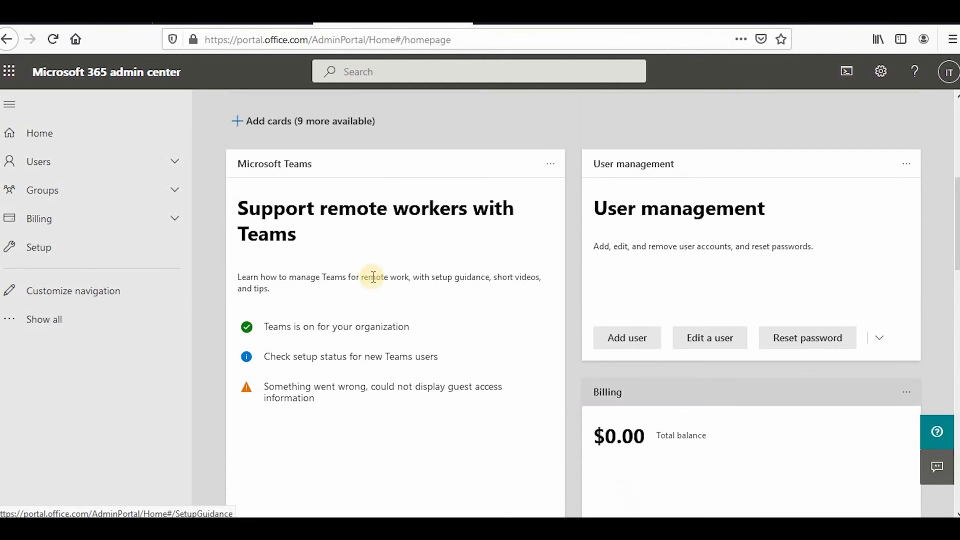
{"action": "scroll", "coordinate": [372, 277], "scroll_direction": "up", "scroll_amount": 5}
{"action": "left_click", "coordinate": [171, 161]}
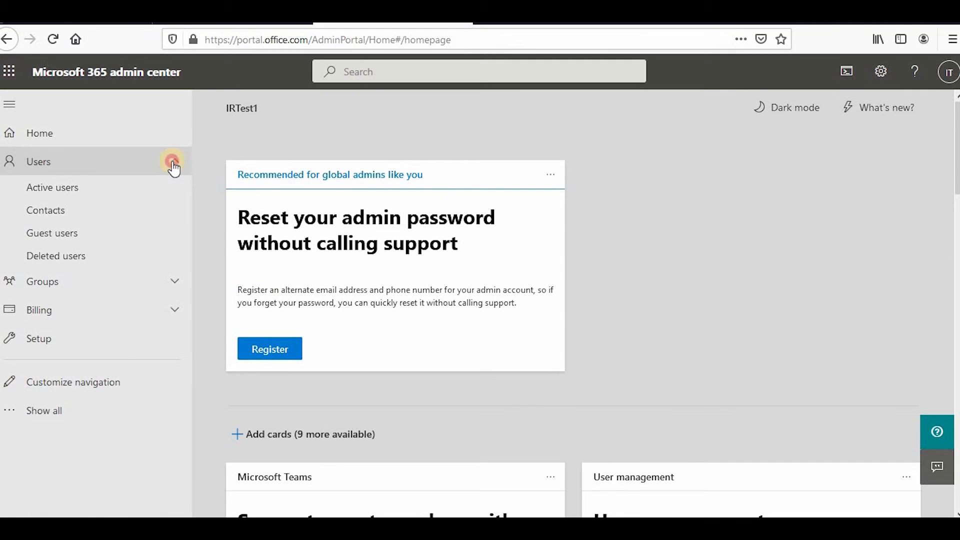
{"action": "left_click", "coordinate": [126, 193]}
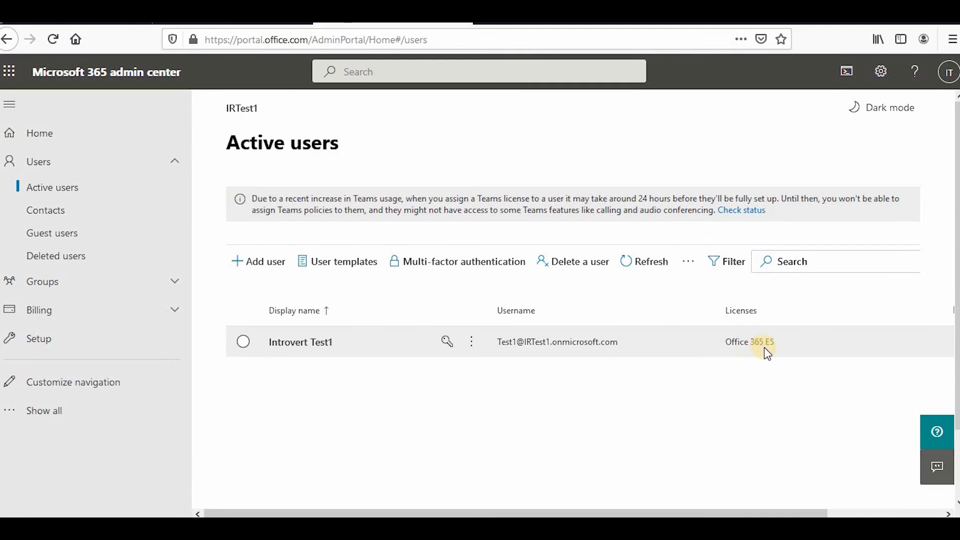
{"action": "left_click", "coordinate": [38, 214]}
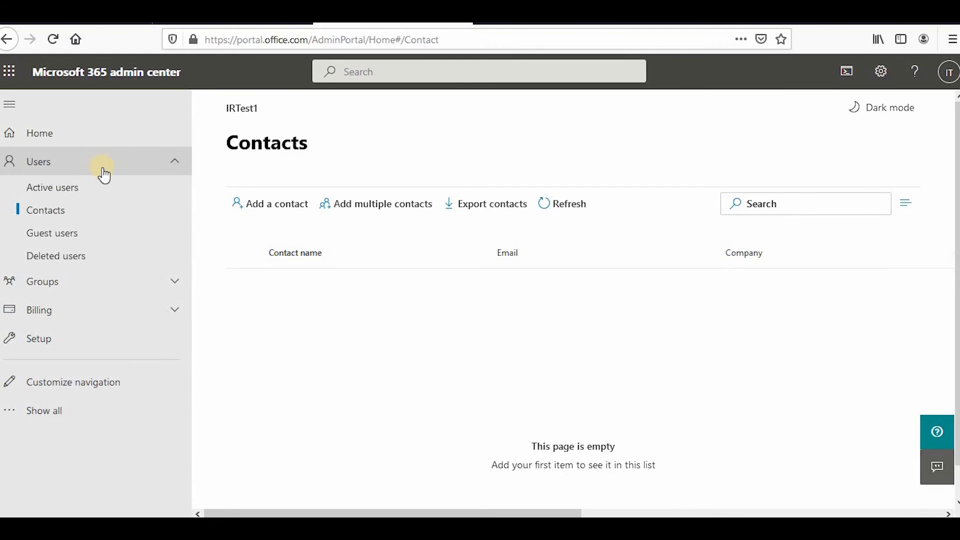
{"action": "left_click", "coordinate": [132, 140]}
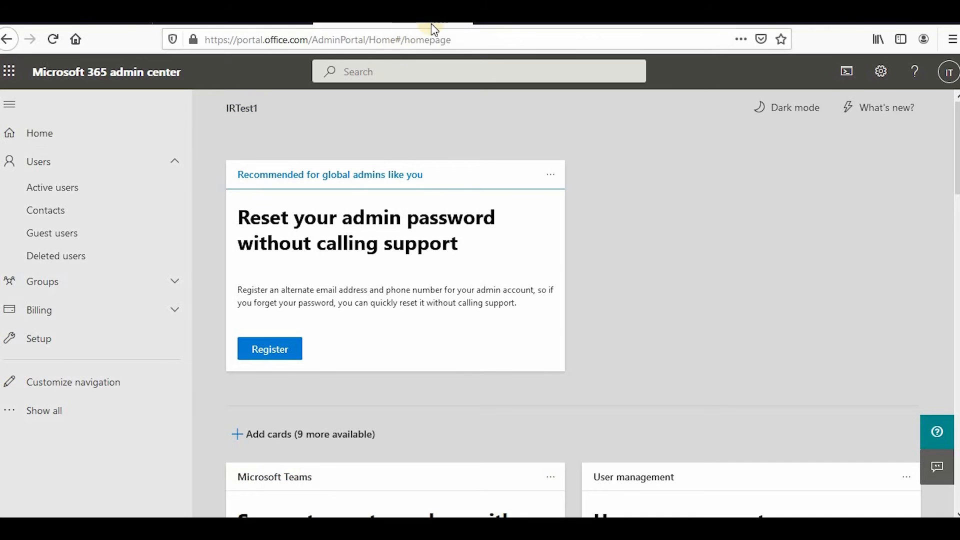
{"action": "key", "text": "ctrl+shift+p"}
Go to admin.microsoft.com in the private window, fixing a typo in the address
{"action": "left_click", "coordinate": [481, 44]}
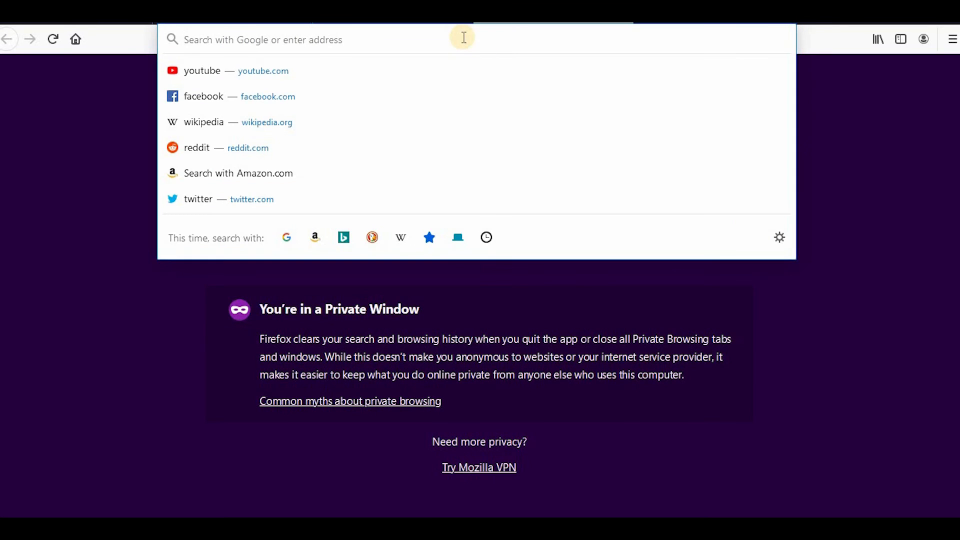
{"action": "type", "text": "admin"}
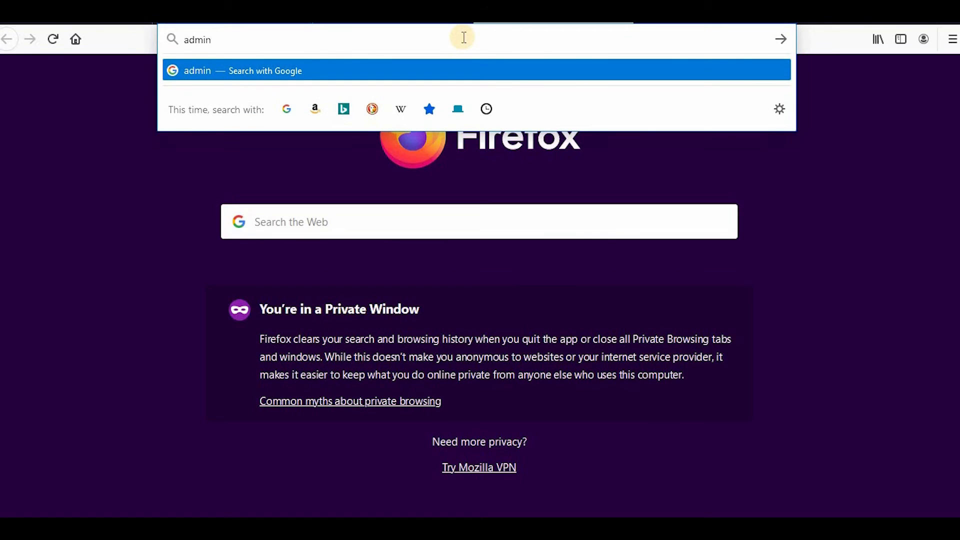
{"action": "type", "text": ".microd"}
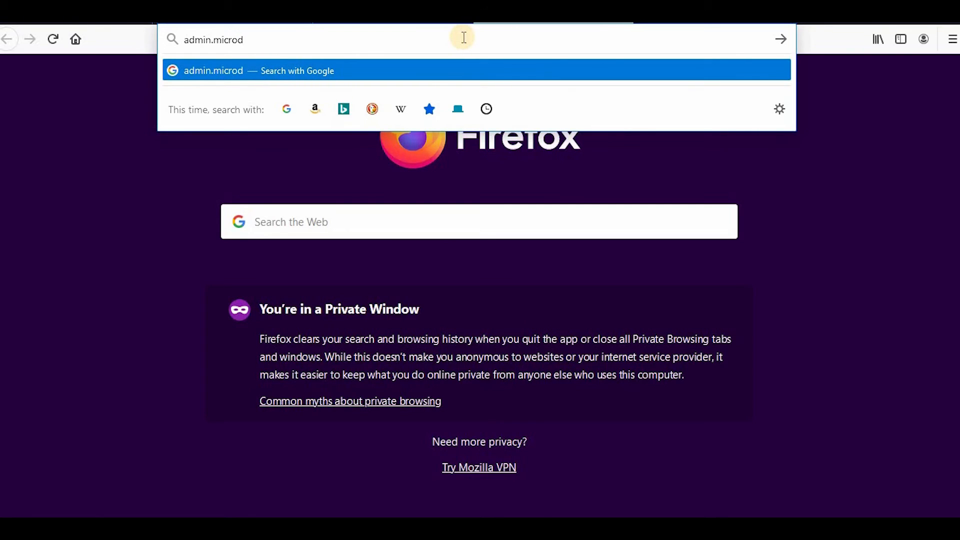
{"action": "key", "text": "BackSpace"}
{"action": "type", "text": "soft"}
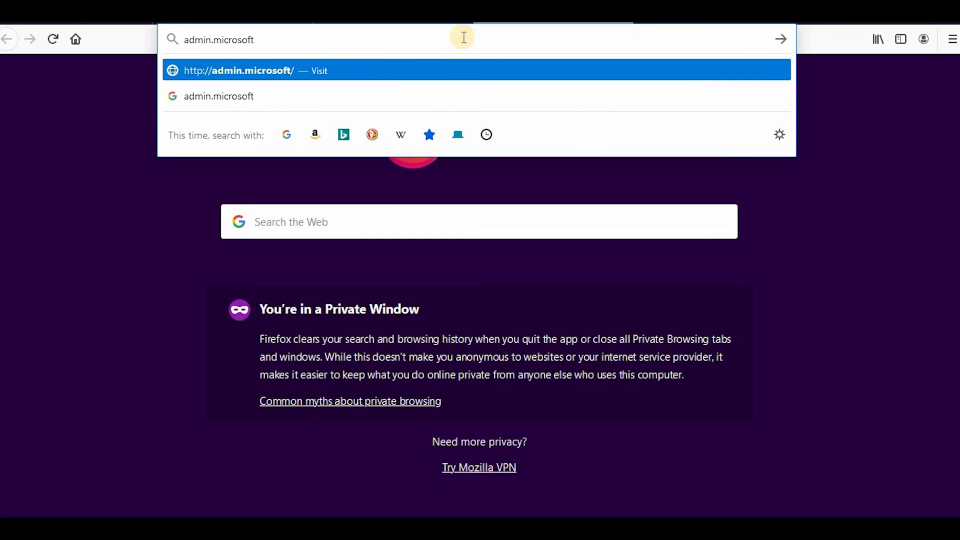
{"action": "type", "text": ".com"}
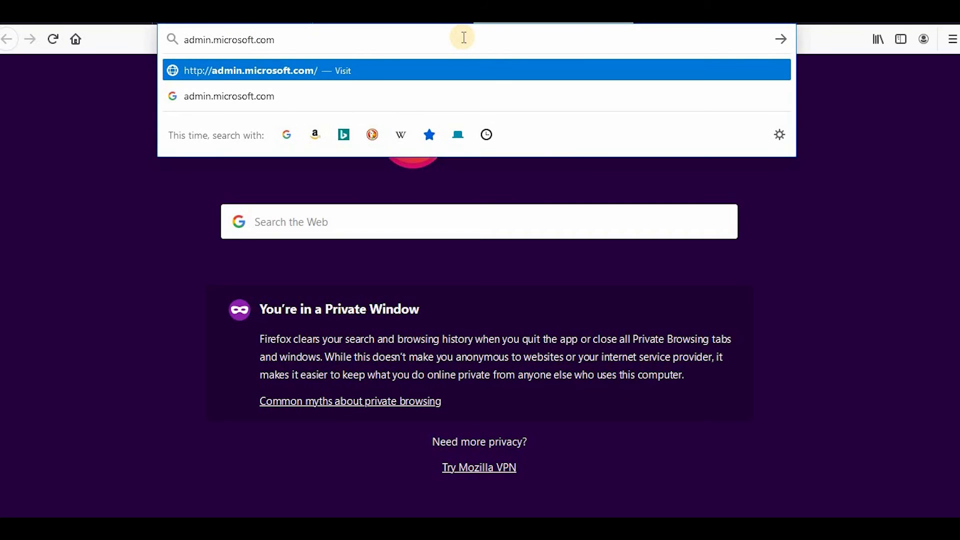
{"action": "key", "text": "Return"}
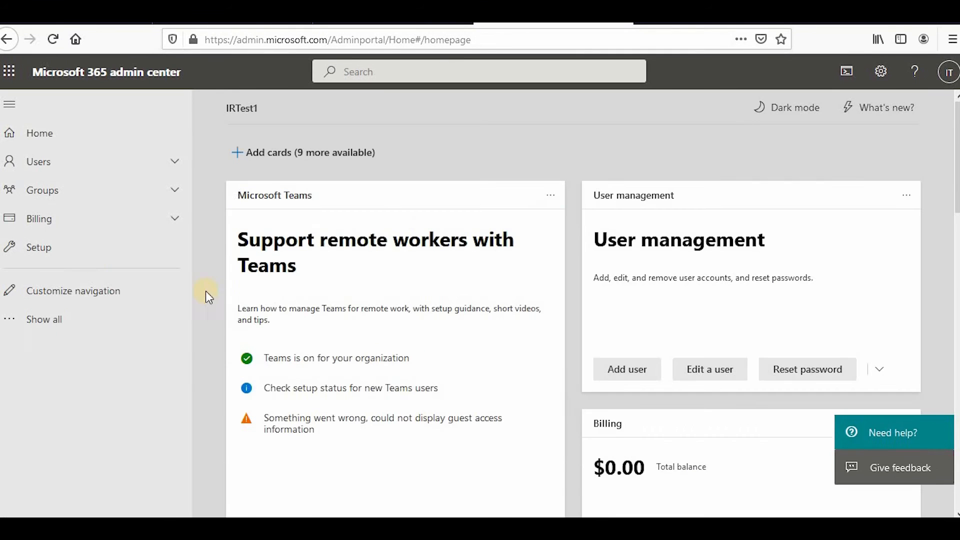
Under Users > Active users, choose Add user > Single user to open the basics form
{"action": "scroll", "coordinate": [617, 398], "scroll_direction": "down", "scroll_amount": 4}
{"action": "scroll", "coordinate": [683, 397], "scroll_direction": "down", "scroll_amount": 10}
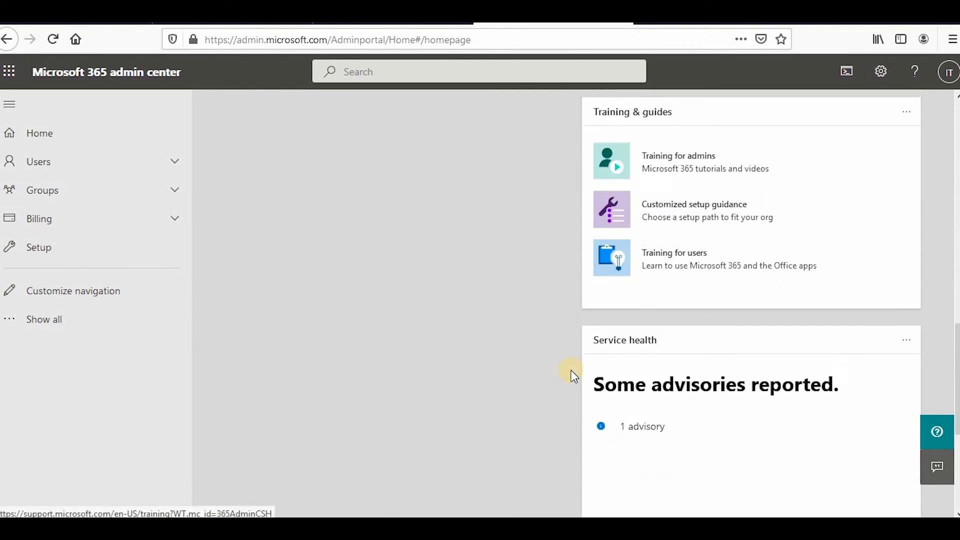
{"action": "scroll", "coordinate": [572, 375], "scroll_direction": "up", "scroll_amount": 14}
{"action": "left_click", "coordinate": [181, 168]}
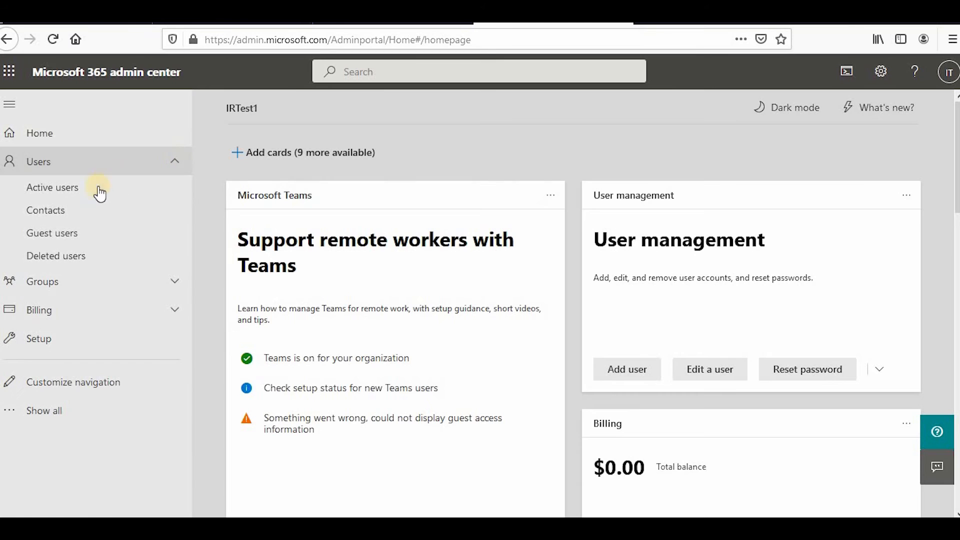
{"action": "left_click", "coordinate": [97, 189]}
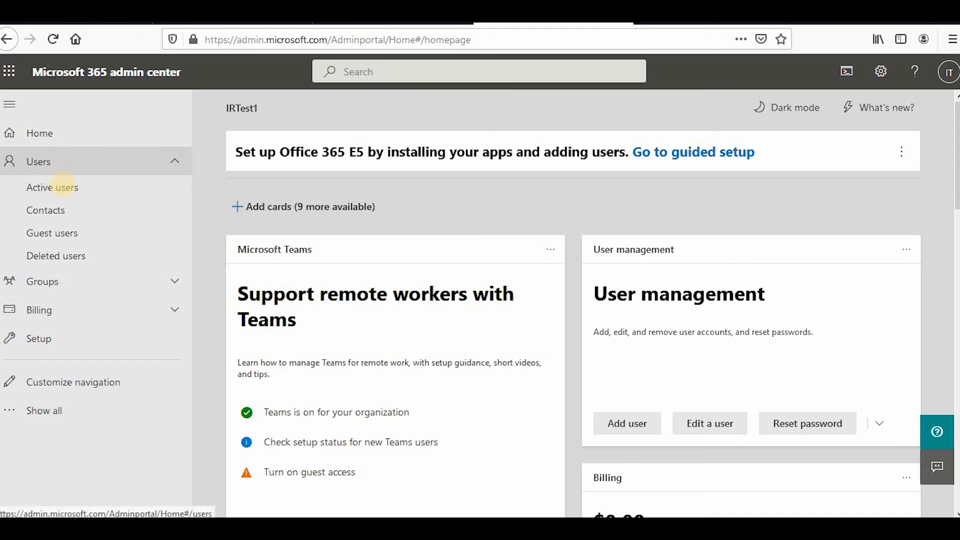
{"action": "left_click", "coordinate": [61, 189]}
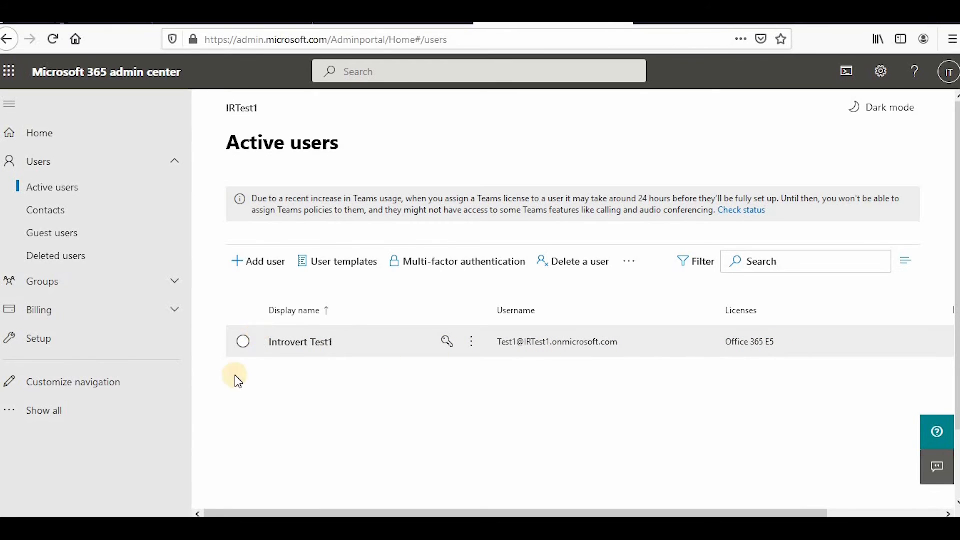
{"action": "left_click", "coordinate": [261, 261]}
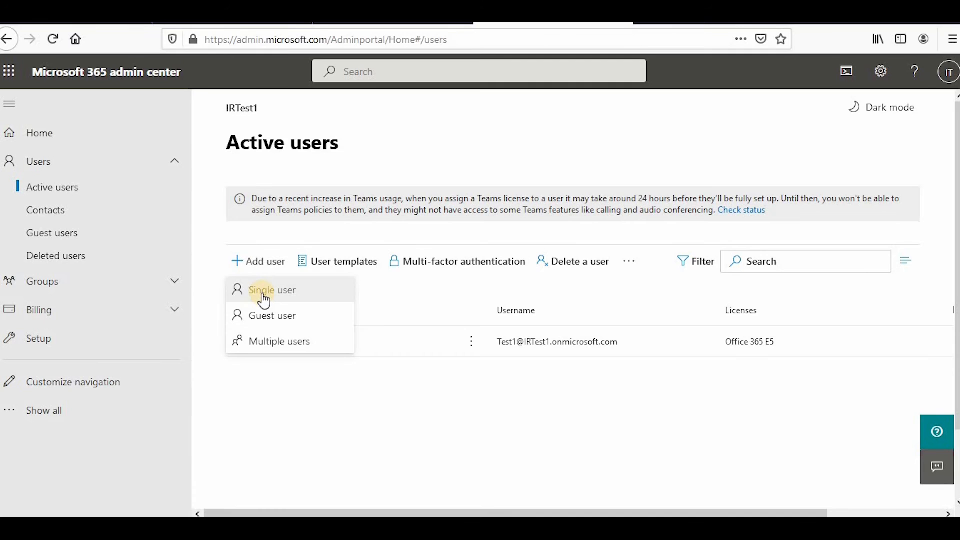
{"action": "left_click", "coordinate": [262, 293]}
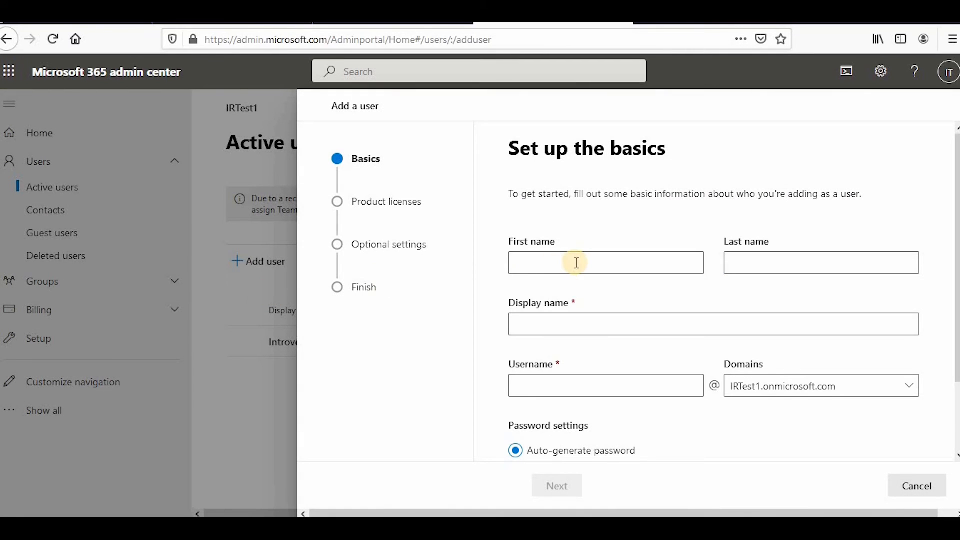
Fill in the new user's names and paste the display name as username, removing the space to get IRSPOSPAdmin
{"action": "left_click", "coordinate": [576, 263]}
{"action": "key", "text": "BackSpace"}
{"action": "key", "text": "BackSpace"}
{"action": "key", "text": "BackSpace"}
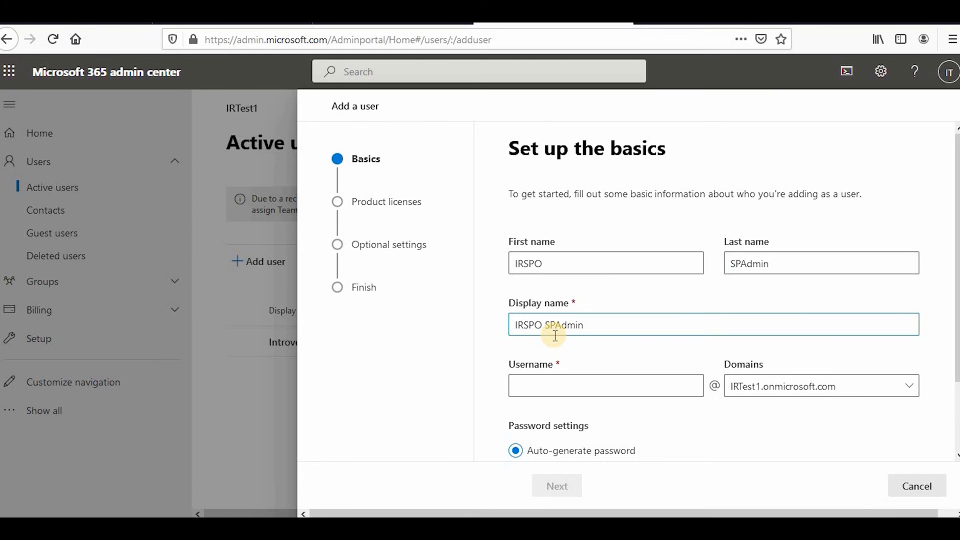
{"action": "left_click_drag", "start_coordinate": [589, 325], "coordinate": [488, 325]}
{"action": "key", "text": "ctrl+c"}
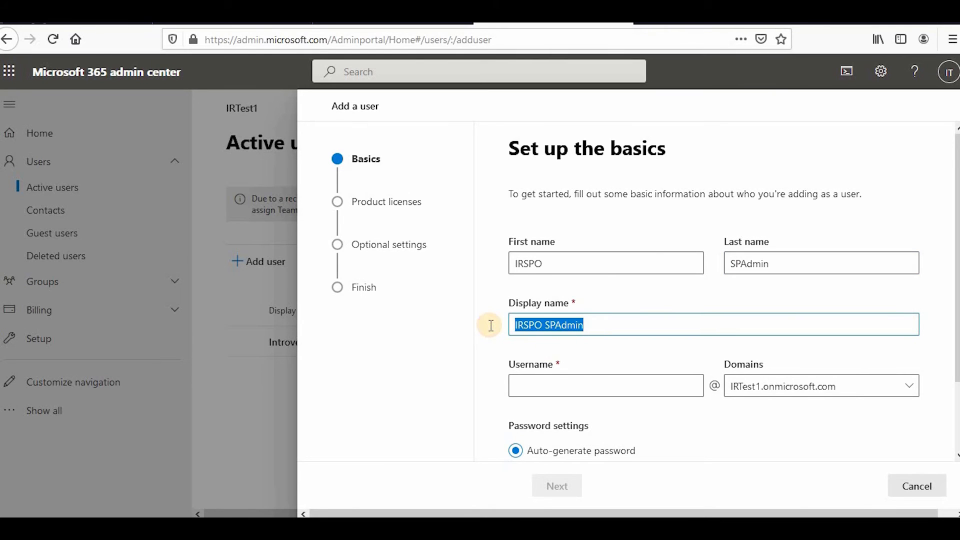
{"action": "left_click", "coordinate": [530, 386]}
{"action": "key", "text": "ctrl+v"}
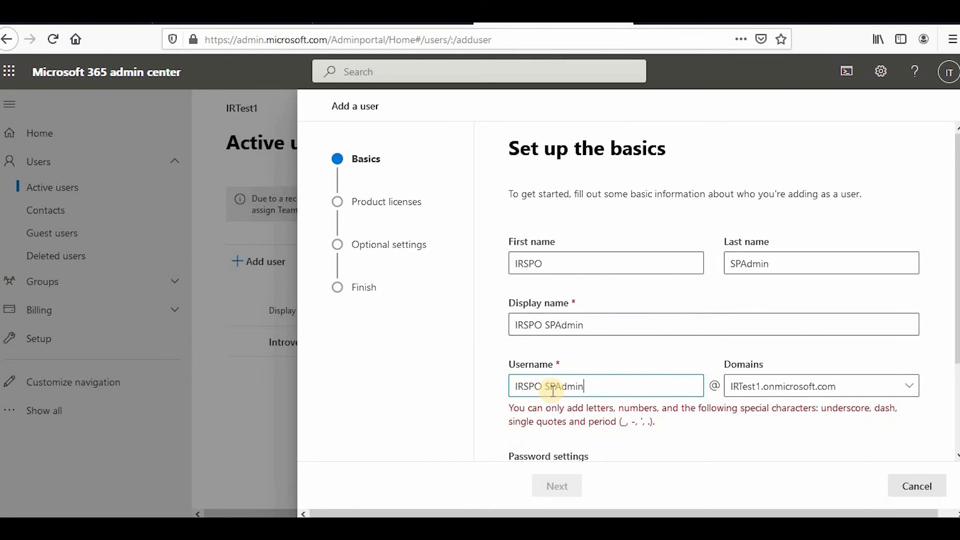
{"action": "left_click", "coordinate": [546, 386]}
{"action": "key", "text": "BackSpace"}
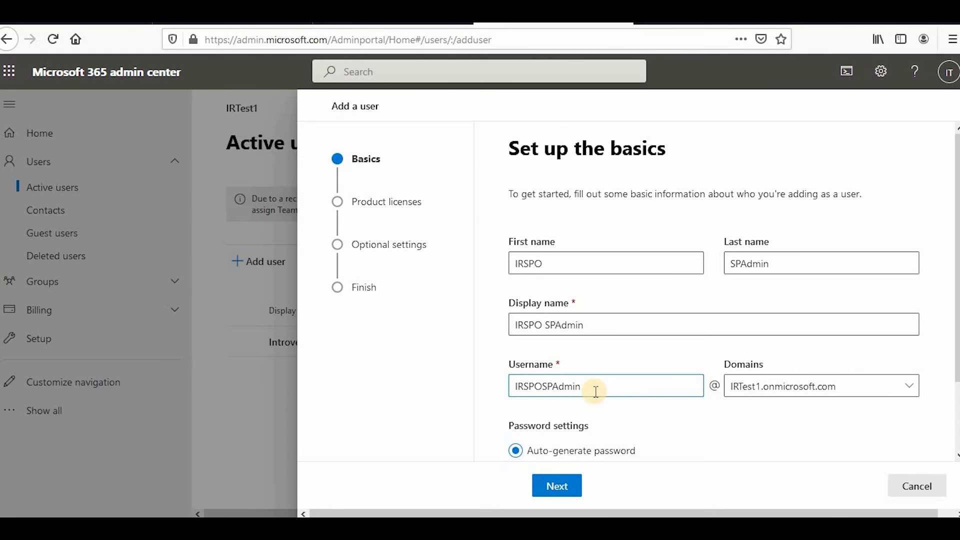
{"action": "scroll", "coordinate": [595, 391], "scroll_direction": "down", "scroll_amount": 3}
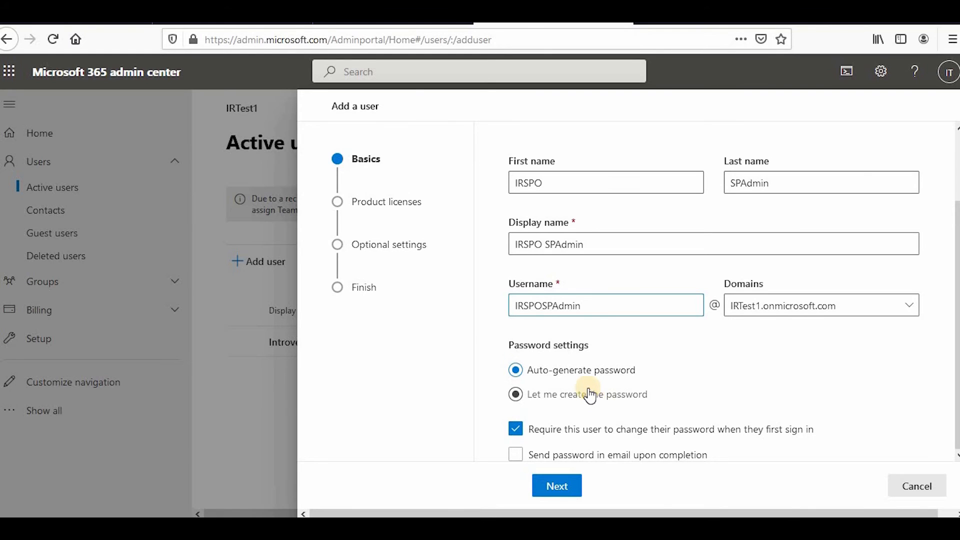
Turn off the forced password change, set a strong custom password, and proceed to licenses
{"action": "left_click", "coordinate": [699, 436]}
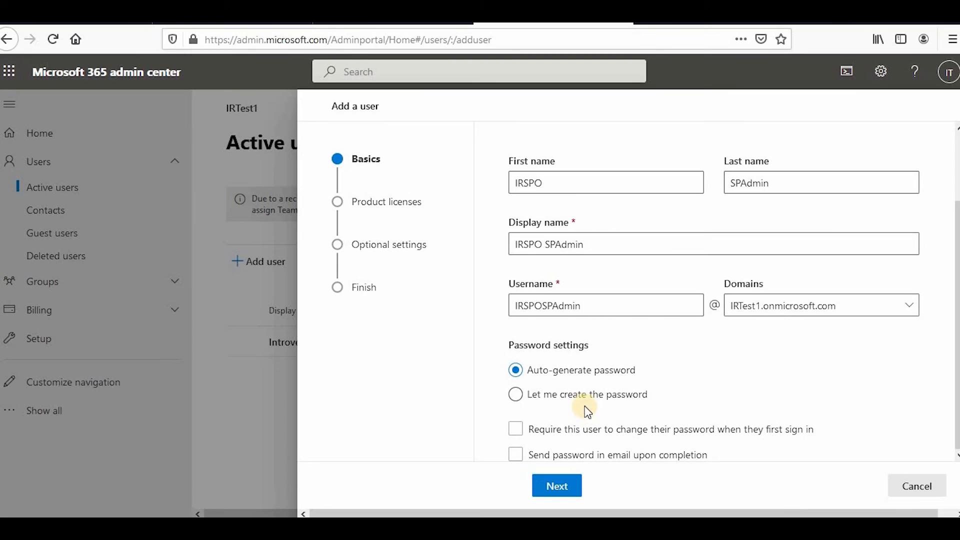
{"action": "left_click", "coordinate": [574, 394]}
{"action": "scroll", "coordinate": [716, 348], "scroll_direction": "down", "scroll_amount": 1}
{"action": "left_click", "coordinate": [628, 386]}
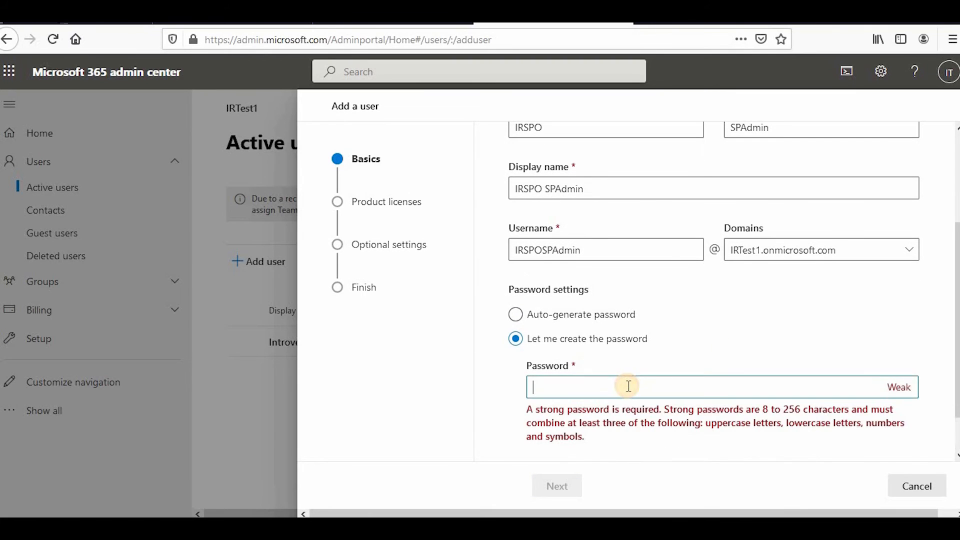
{"action": "type", "text": "P"}
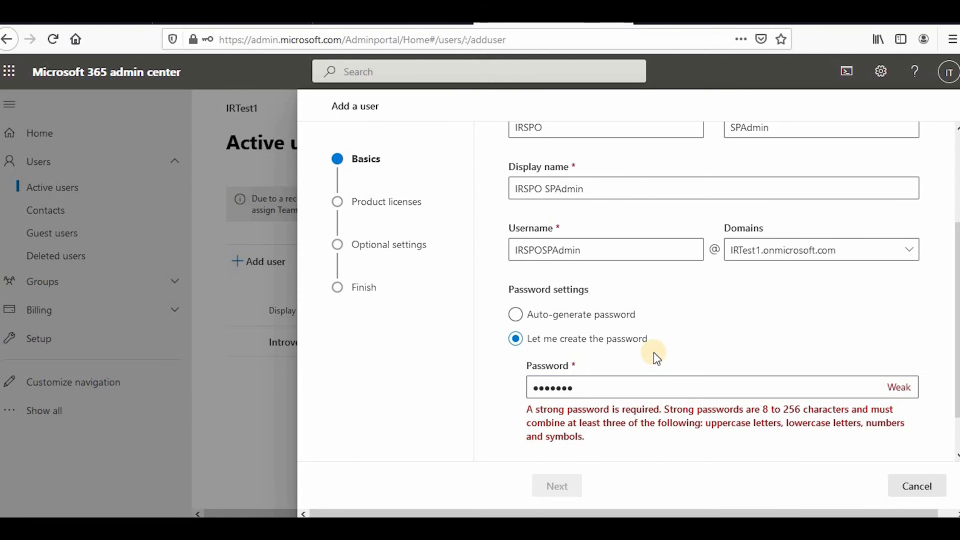
{"action": "scroll", "coordinate": [652, 352], "scroll_direction": "down", "scroll_amount": 1}
{"action": "left_click", "coordinate": [620, 344]}
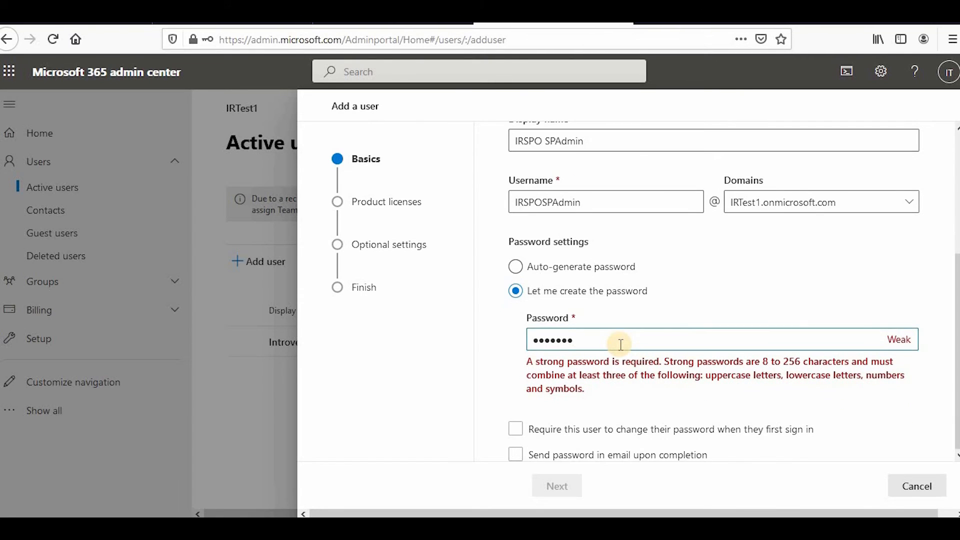
{"action": "key", "text": "BackSpace"}
{"action": "key", "text": "BackSpace"}
{"action": "key", "text": "BackSpace"}
{"action": "key", "text": "BackSpace"}
{"action": "key", "text": "BackSpace"}
{"action": "key", "text": "BackSpace"}
{"action": "key", "text": "BackSpace"}
{"action": "key", "text": "ctrl+v"}
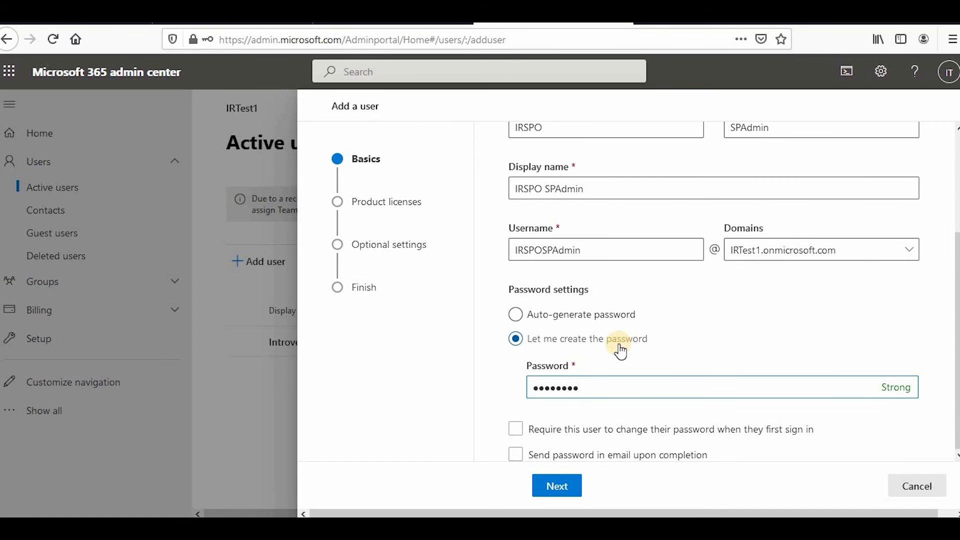
{"action": "key", "text": "BackSpace"}
{"action": "key", "text": "BackSpace"}
{"action": "key", "text": "BackSpace"}
{"action": "key", "text": "BackSpace"}
{"action": "key", "text": "BackSpace"}
{"action": "key", "text": "BackSpace"}
{"action": "key", "text": "BackSpace"}
{"action": "key", "text": "BackSpace"}
{"action": "type", "text": "••"}
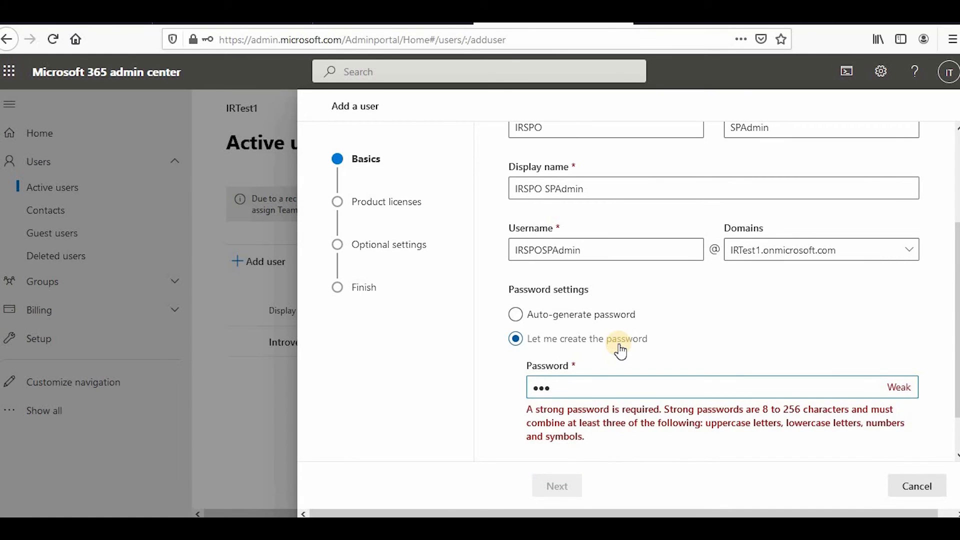
{"action": "type", "text": "•••••••"}
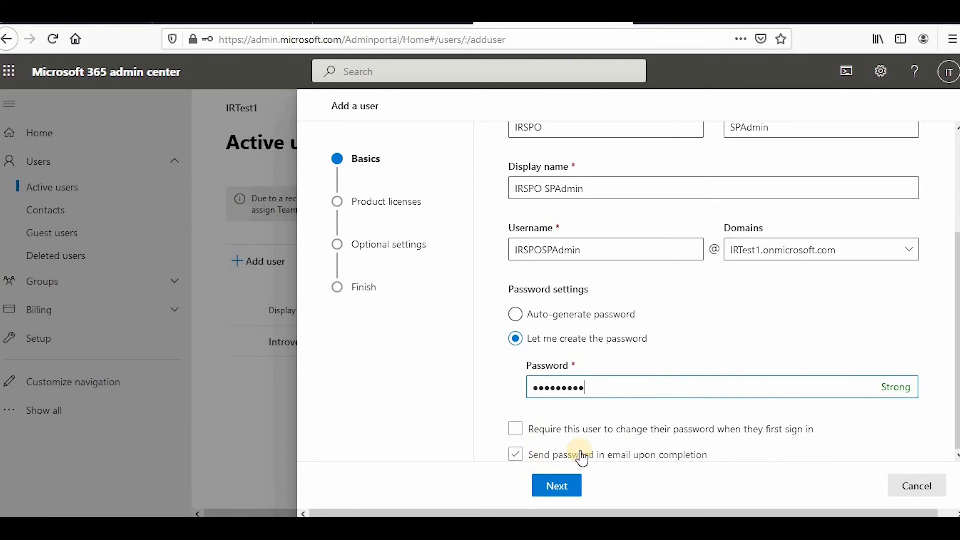
{"action": "left_click", "coordinate": [578, 493]}
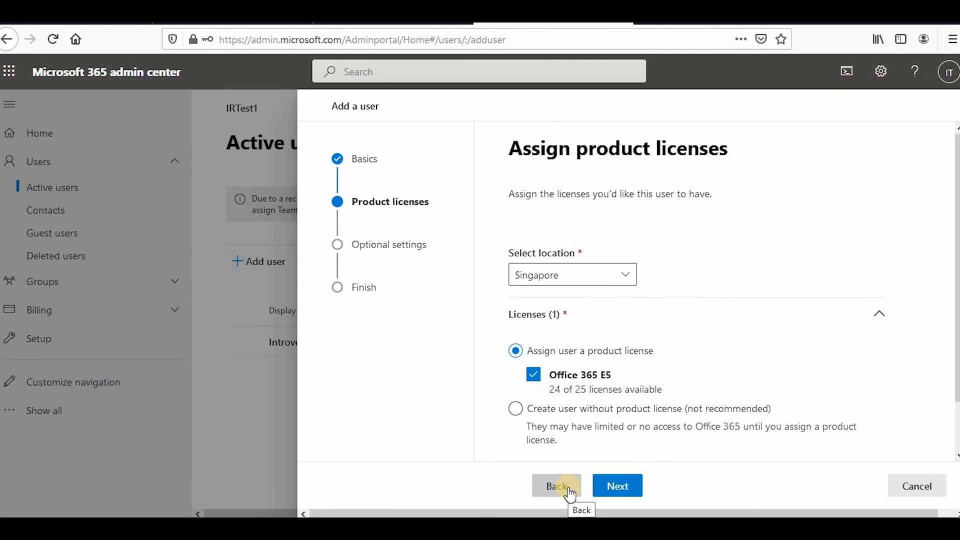
Keep Office 365 E5 with all 52 apps, review the app list, and continue to Optional settings
{"action": "scroll", "coordinate": [774, 290], "scroll_direction": "down", "scroll_amount": 1}
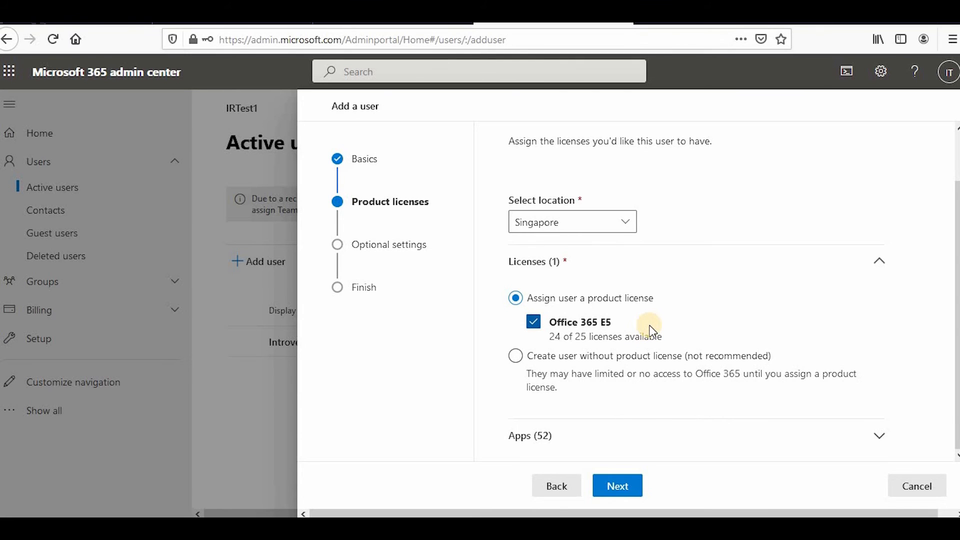
{"action": "left_click", "coordinate": [880, 436]}
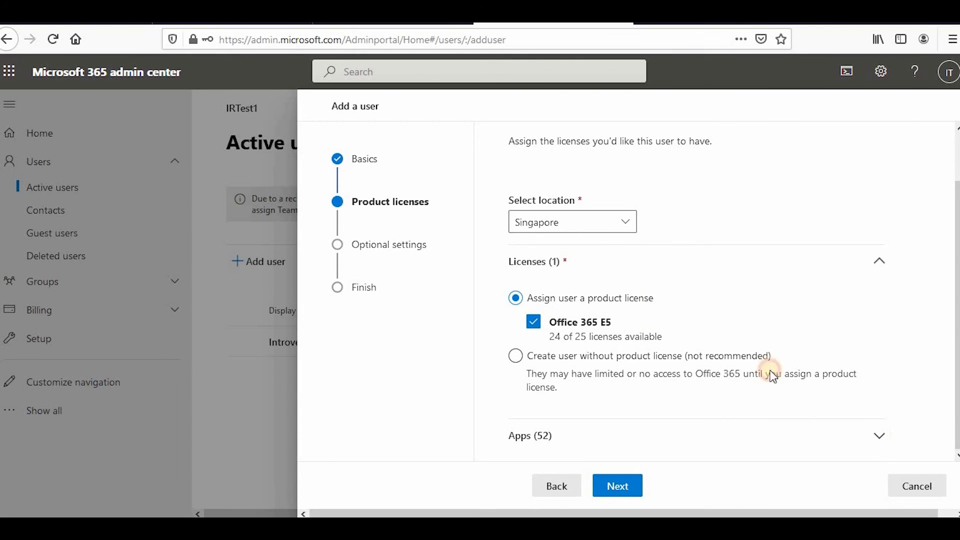
{"action": "scroll", "coordinate": [758, 370], "scroll_direction": "down", "scroll_amount": 8}
{"action": "scroll", "coordinate": [743, 347], "scroll_direction": "up", "scroll_amount": 2}
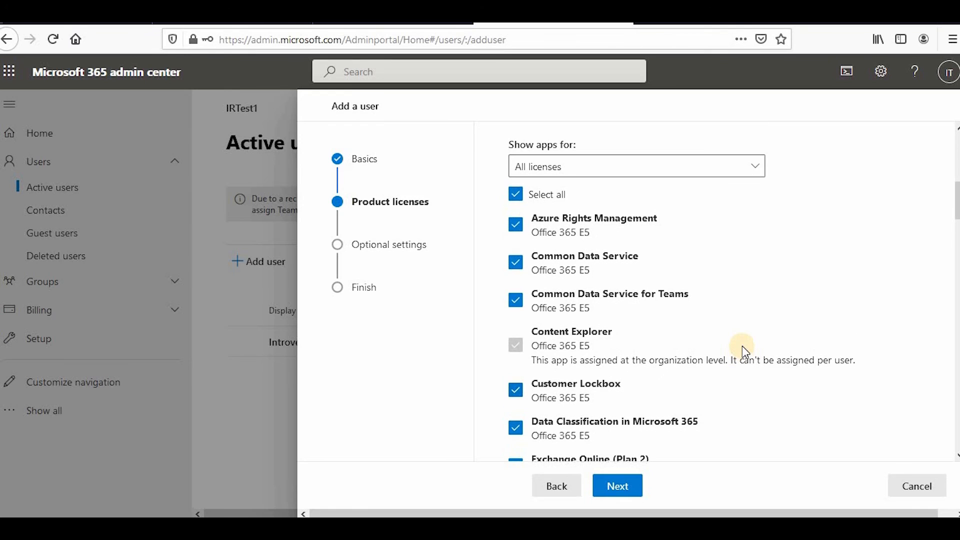
{"action": "scroll", "coordinate": [691, 278], "scroll_direction": "down", "scroll_amount": 8}
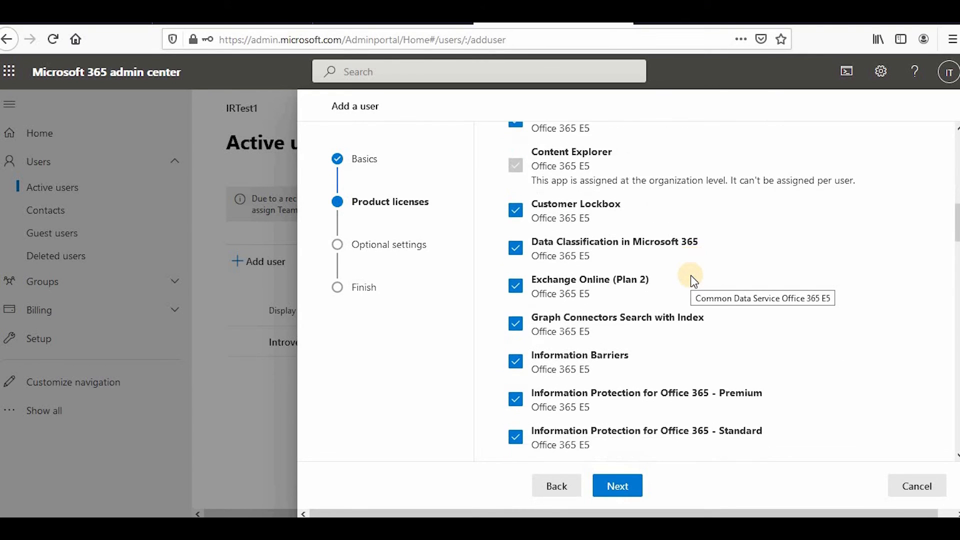
{"action": "scroll", "coordinate": [691, 275], "scroll_direction": "down", "scroll_amount": 20}
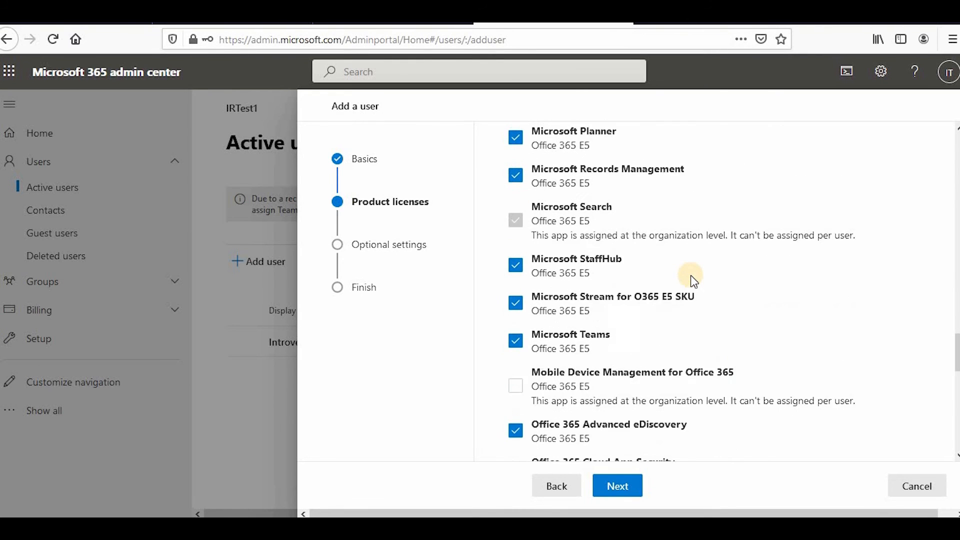
{"action": "scroll", "coordinate": [696, 331], "scroll_direction": "down", "scroll_amount": 5}
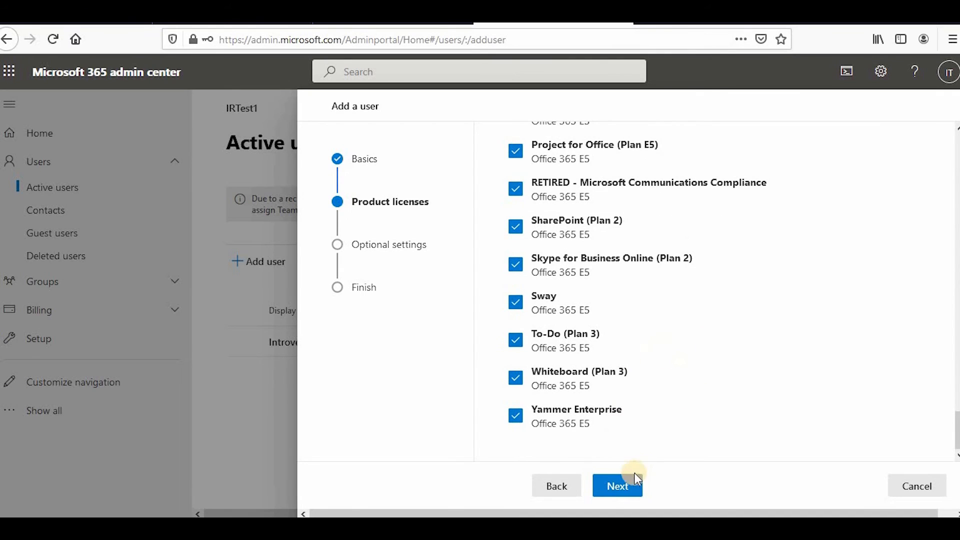
{"action": "left_click", "coordinate": [619, 487]}
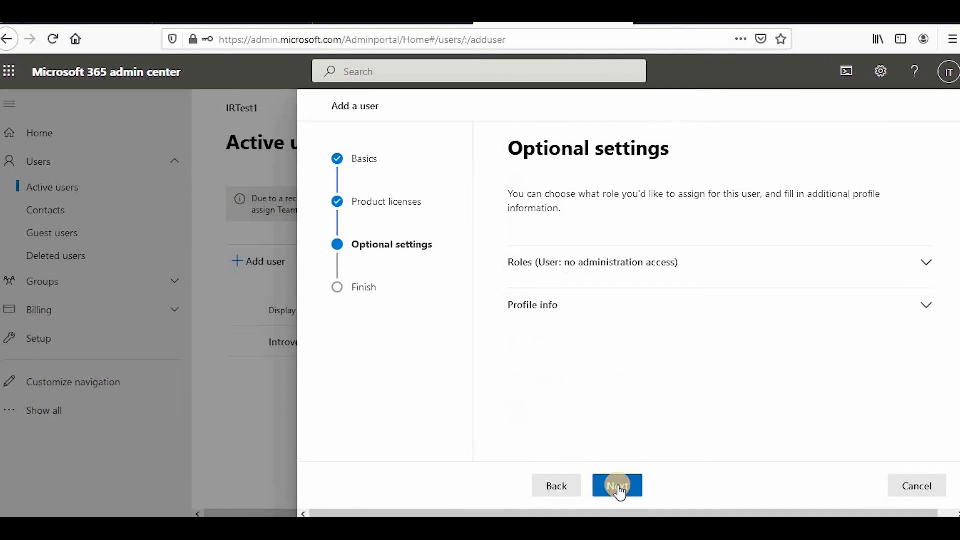
Under Roles, grant Admin center access with only the SharePoint admin role checked
{"action": "left_click", "coordinate": [724, 274]}
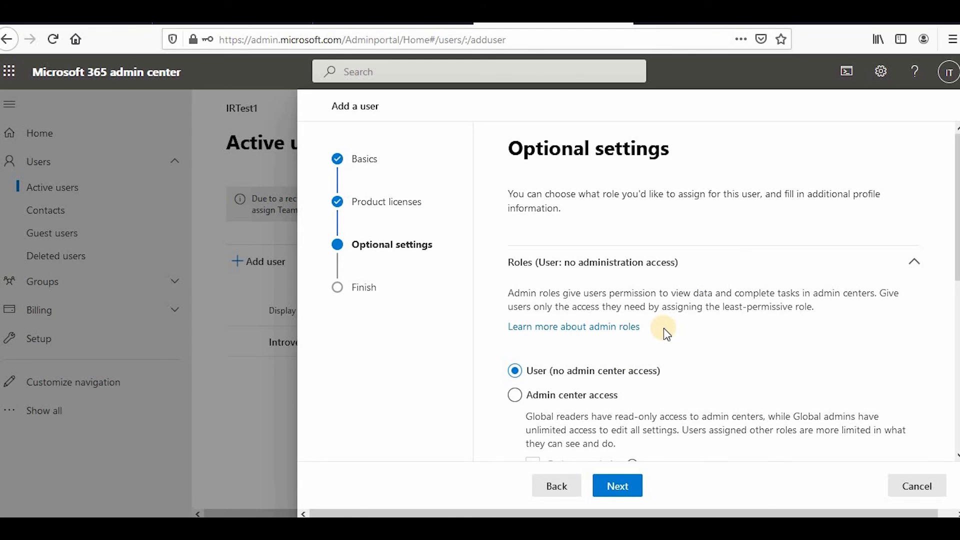
{"action": "scroll", "coordinate": [664, 328], "scroll_direction": "down", "scroll_amount": 3}
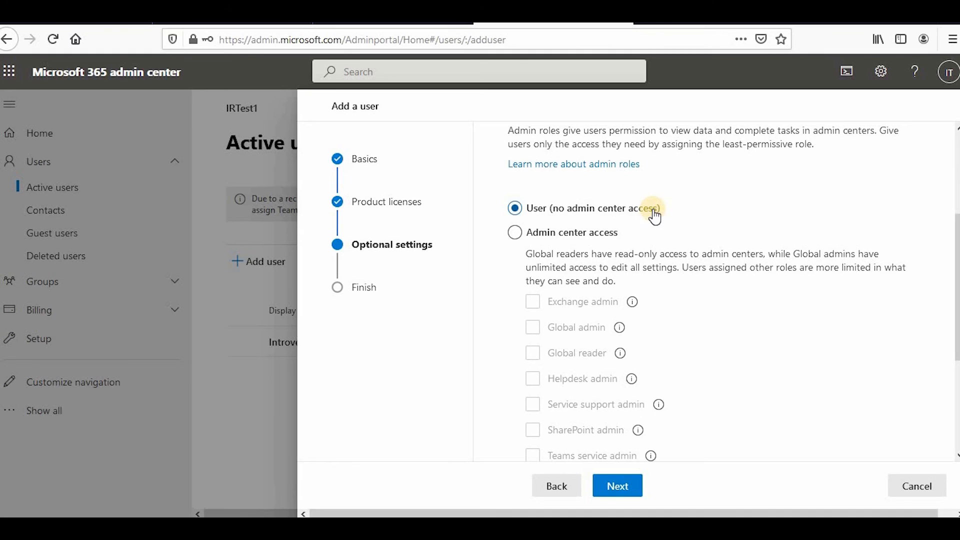
{"action": "left_click", "coordinate": [574, 243]}
{"action": "left_click", "coordinate": [515, 234]}
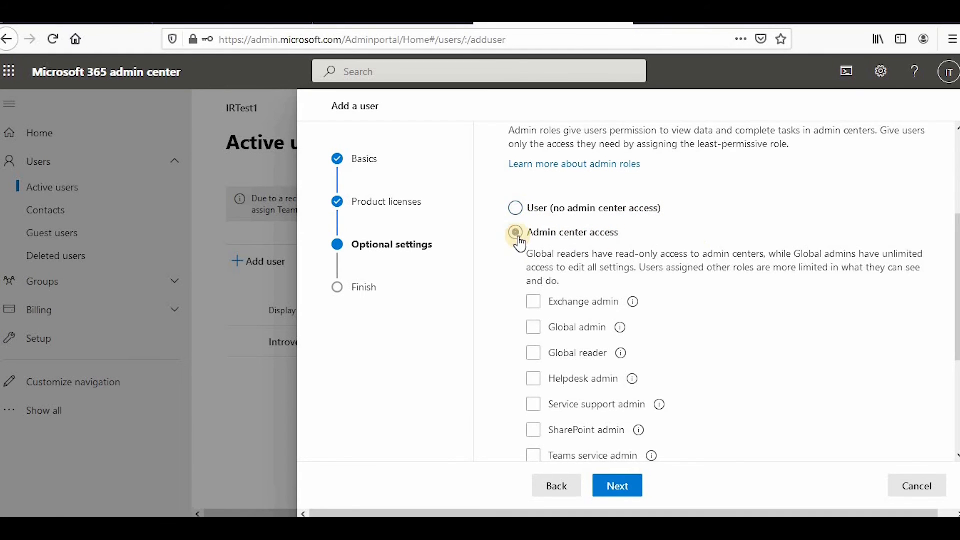
{"action": "scroll", "coordinate": [675, 246], "scroll_direction": "down", "scroll_amount": 3}
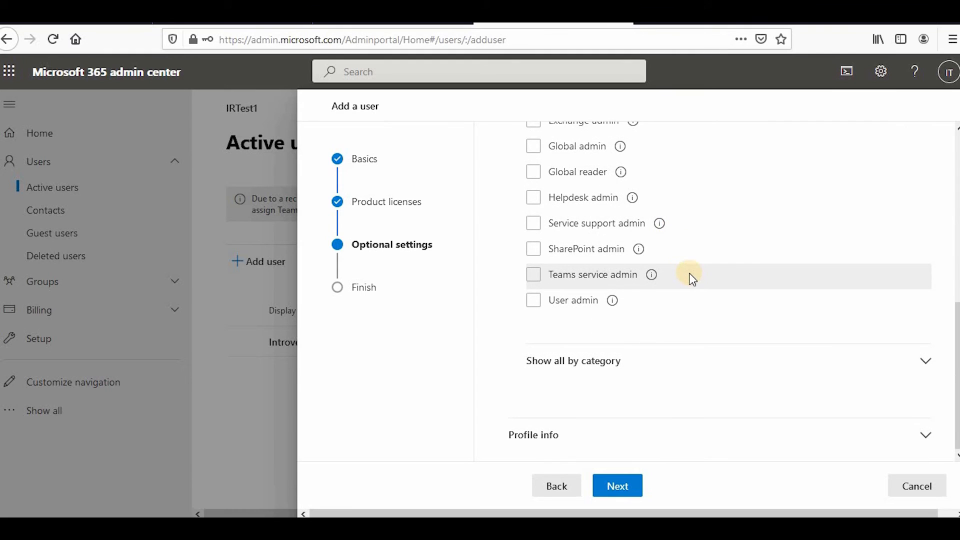
{"action": "left_click", "coordinate": [538, 255]}
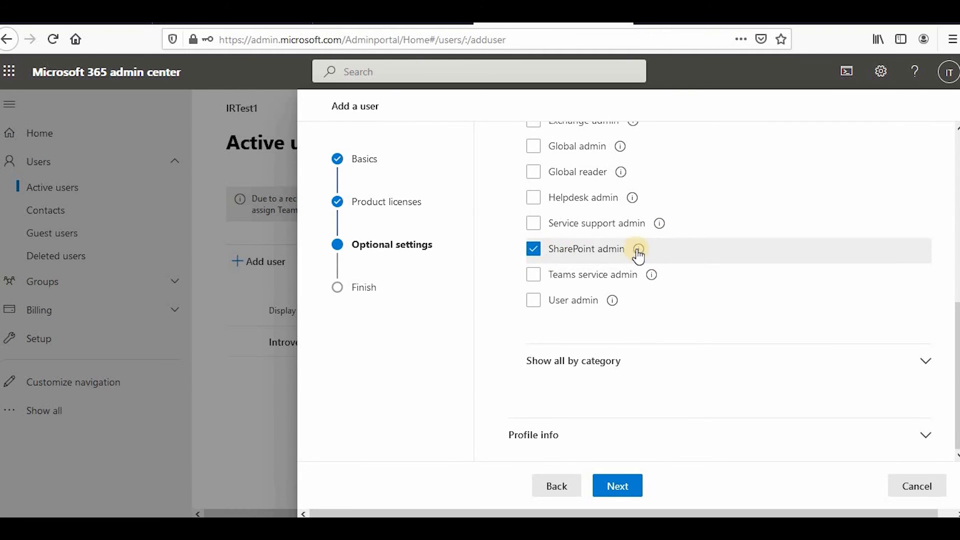
{"action": "scroll", "coordinate": [600, 252], "scroll_direction": "up", "scroll_amount": 3}
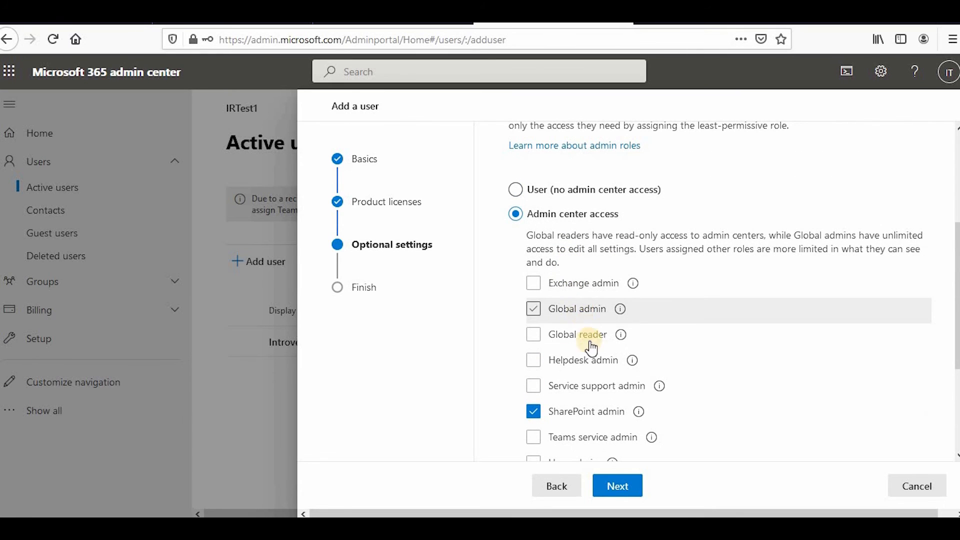
{"action": "scroll", "coordinate": [598, 398], "scroll_direction": "down", "scroll_amount": 2}
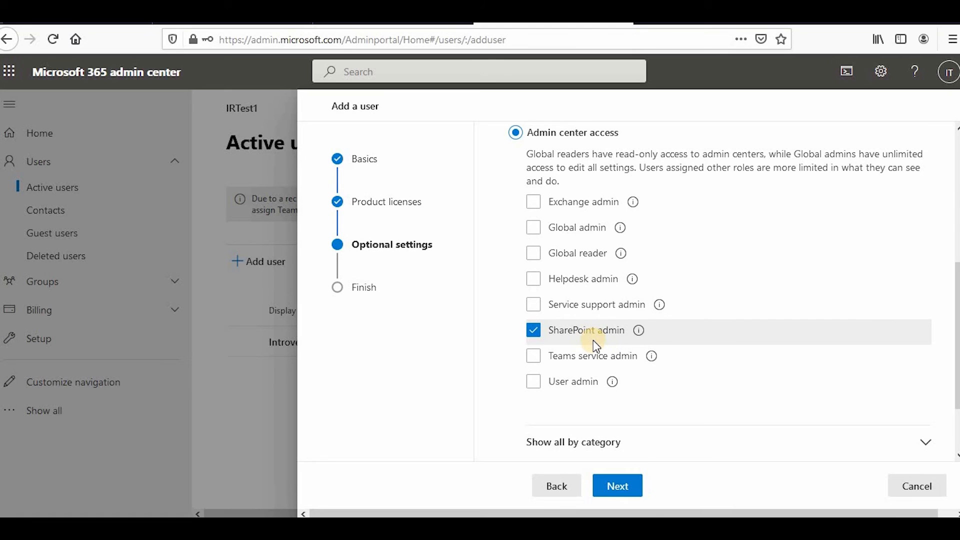
{"action": "scroll", "coordinate": [594, 343], "scroll_direction": "down", "scroll_amount": 2}
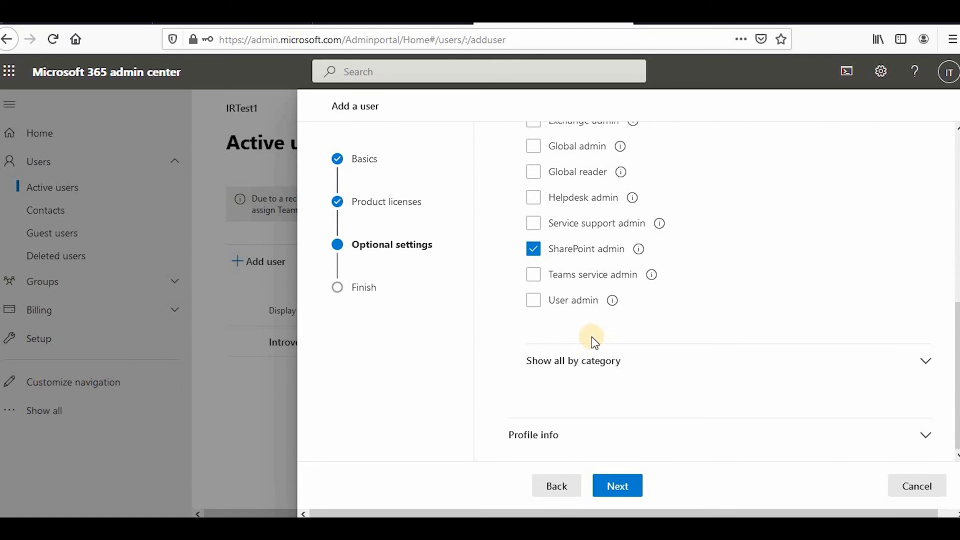
{"action": "mouse_move", "coordinate": [639, 250]}
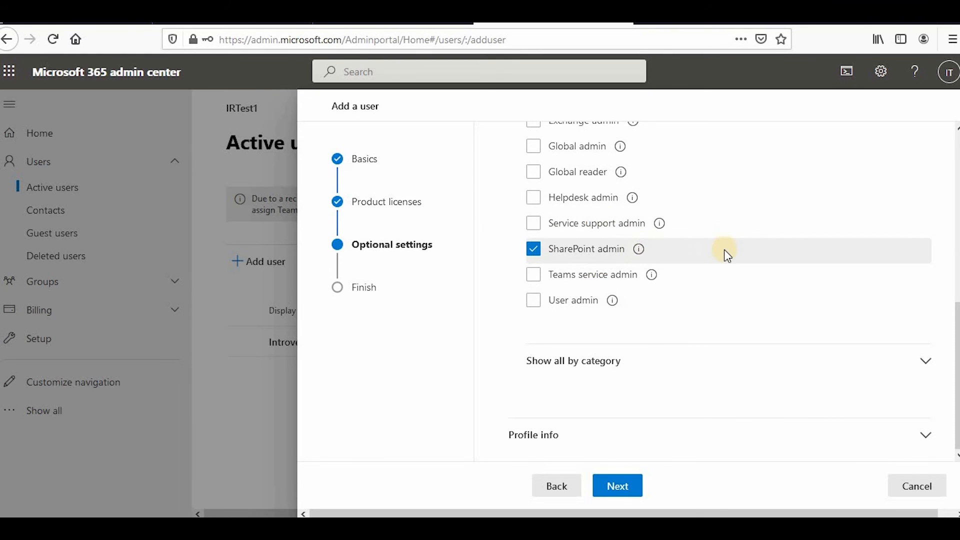
{"action": "scroll", "coordinate": [722, 262], "scroll_direction": "up", "scroll_amount": 6}
{"action": "scroll", "coordinate": [724, 264], "scroll_direction": "down", "scroll_amount": 6}
Review the new user's display name, username and settings, then finish adding and close the confirmation
{"action": "left_click", "coordinate": [619, 485]}
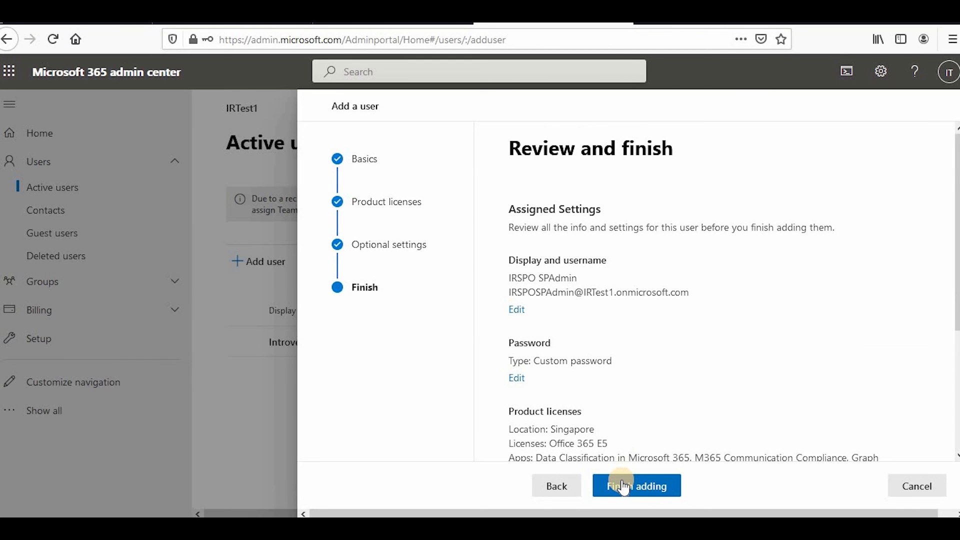
{"action": "scroll", "coordinate": [575, 272], "scroll_direction": "down", "scroll_amount": 2}
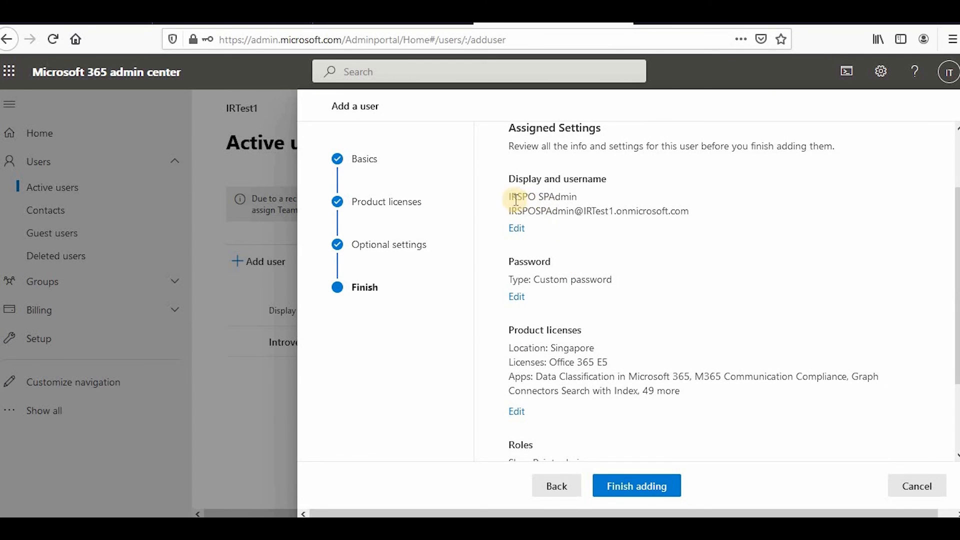
{"action": "left_click_drag", "start_coordinate": [516, 198], "coordinate": [691, 223]}
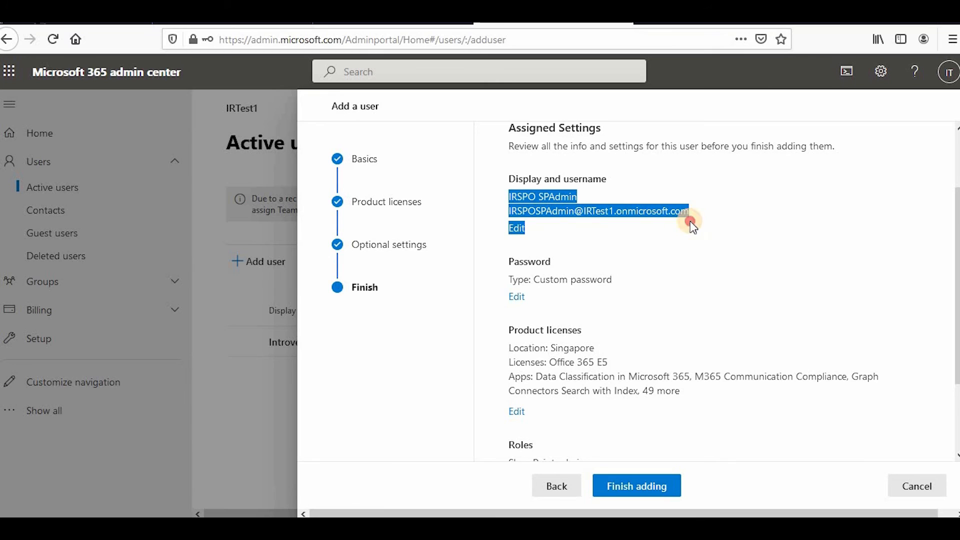
{"action": "left_click", "coordinate": [704, 256]}
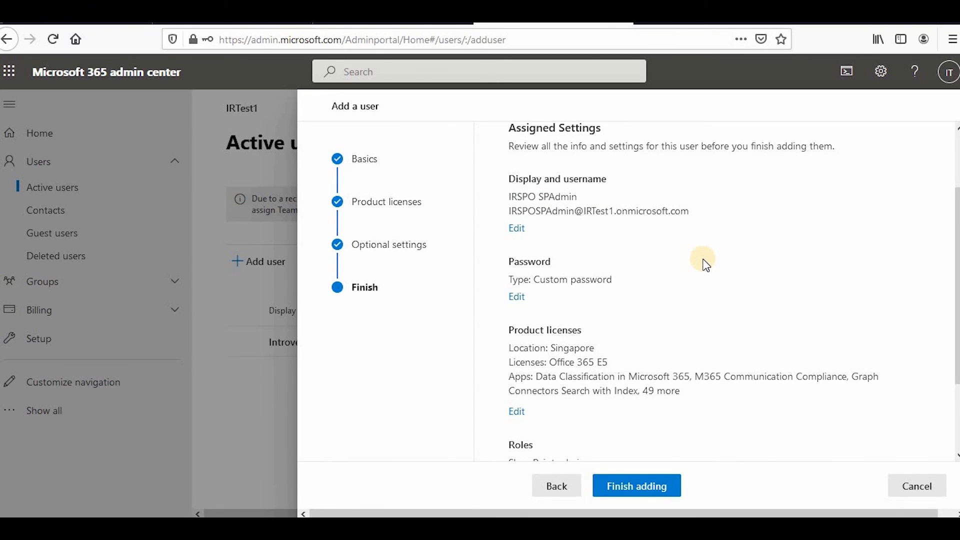
{"action": "scroll", "coordinate": [705, 263], "scroll_direction": "down", "scroll_amount": 2}
{"action": "left_click_drag", "start_coordinate": [591, 308], "coordinate": [644, 308]}
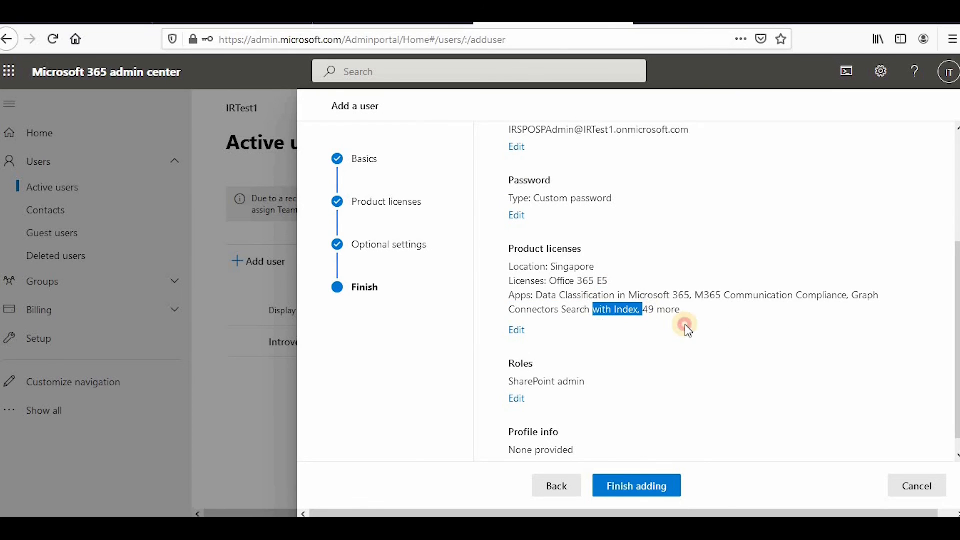
{"action": "left_click", "coordinate": [686, 326]}
{"action": "scroll", "coordinate": [685, 325], "scroll_direction": "down", "scroll_amount": 1}
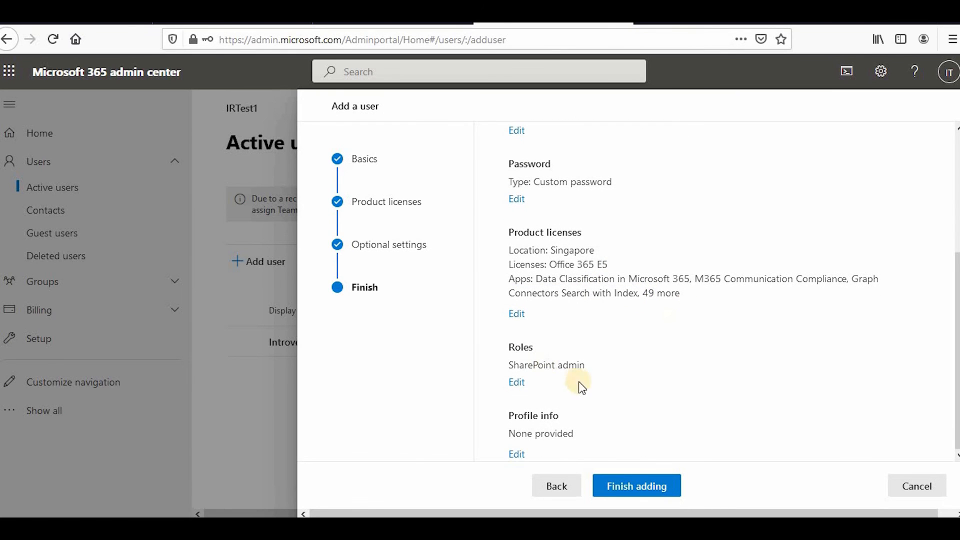
{"action": "left_click", "coordinate": [667, 486]}
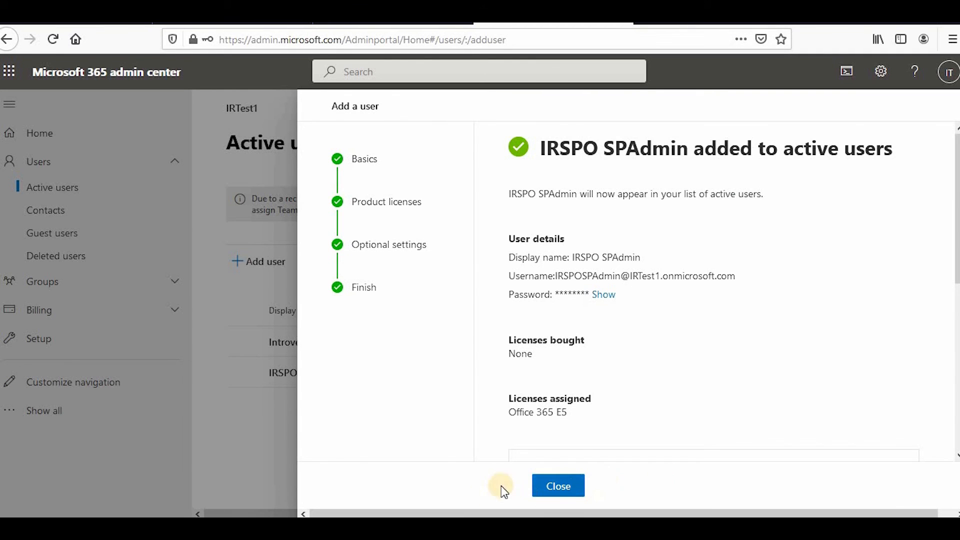
{"action": "left_click", "coordinate": [555, 485]}
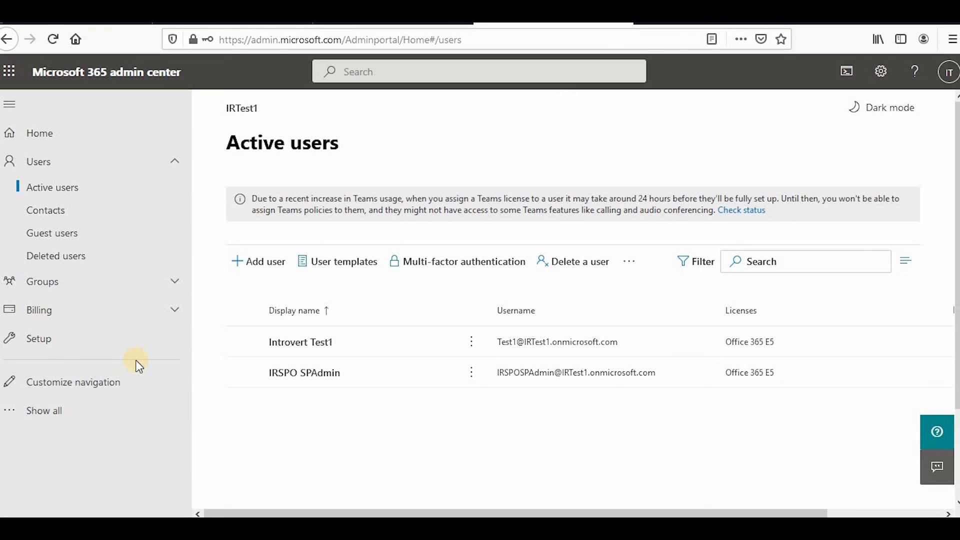
Show all navigation items and scroll down to the Admin centers list
{"action": "left_click", "coordinate": [100, 422]}
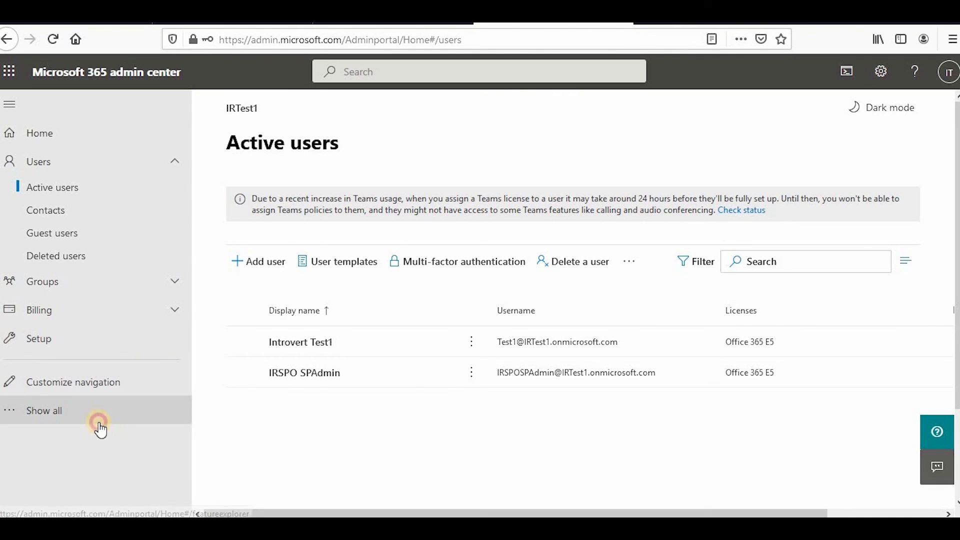
{"action": "scroll", "coordinate": [101, 380], "scroll_direction": "down", "scroll_amount": 8}
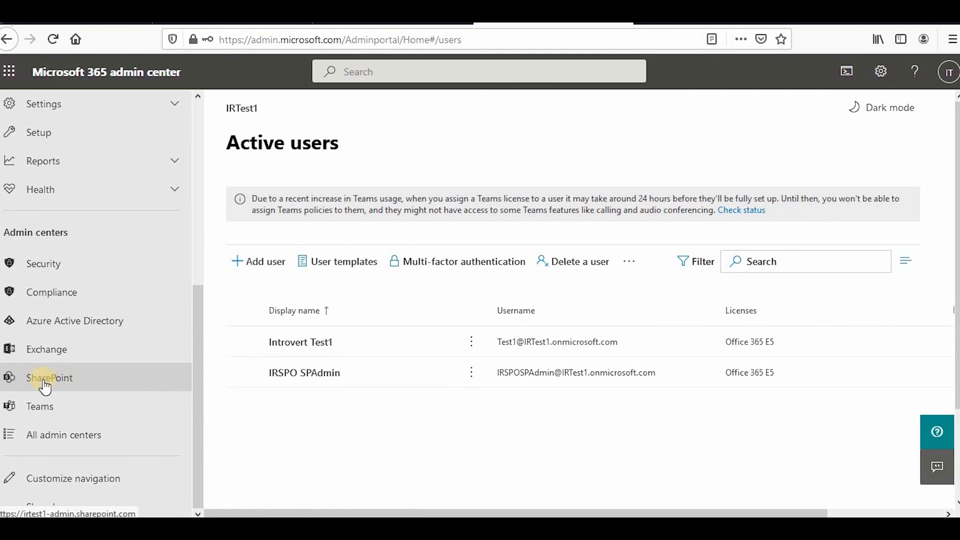
Open the SharePoint admin center from Admin centers and browse its home page
{"action": "left_click", "coordinate": [64, 381]}
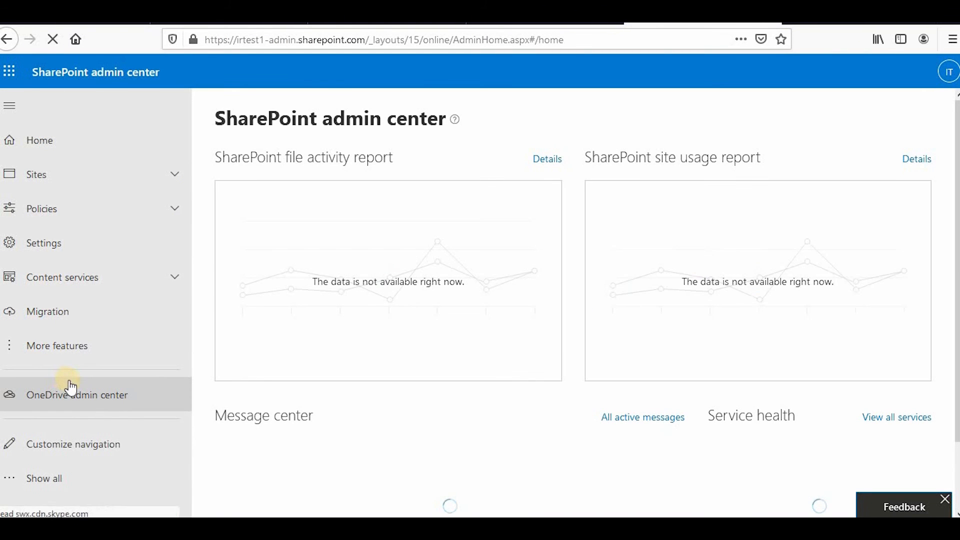
{"action": "scroll", "coordinate": [345, 307], "scroll_direction": "down", "scroll_amount": 3}
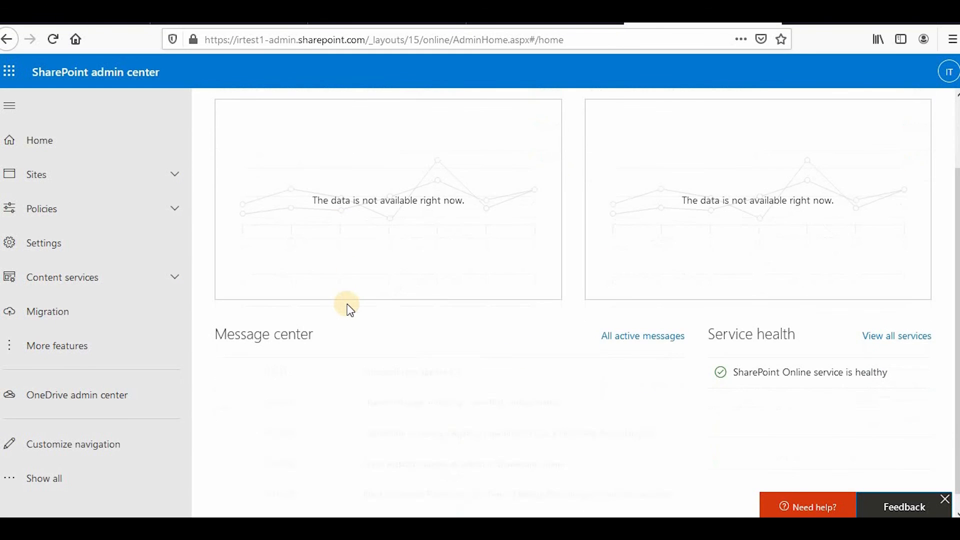
{"action": "scroll", "coordinate": [354, 315], "scroll_direction": "down", "scroll_amount": 1}
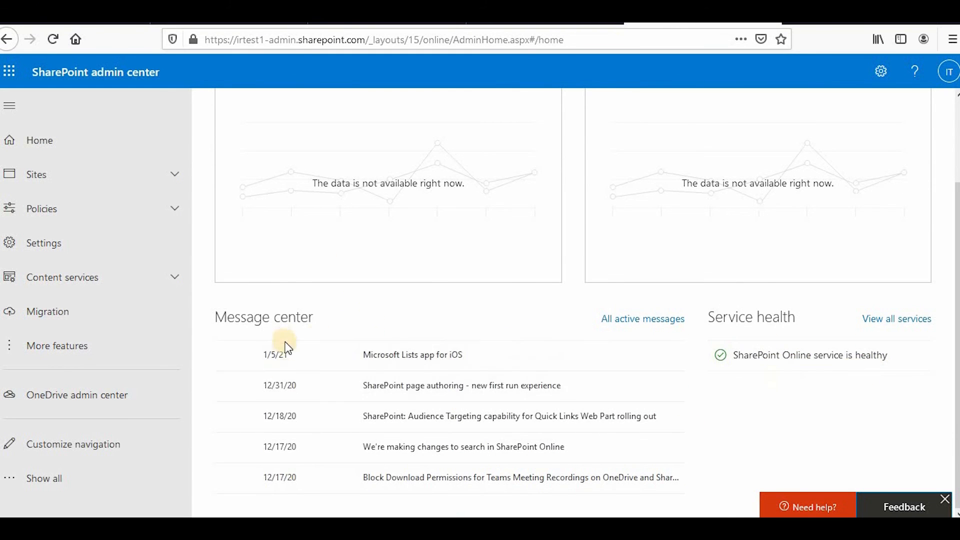
{"action": "scroll", "coordinate": [280, 393], "scroll_direction": "up", "scroll_amount": 3}
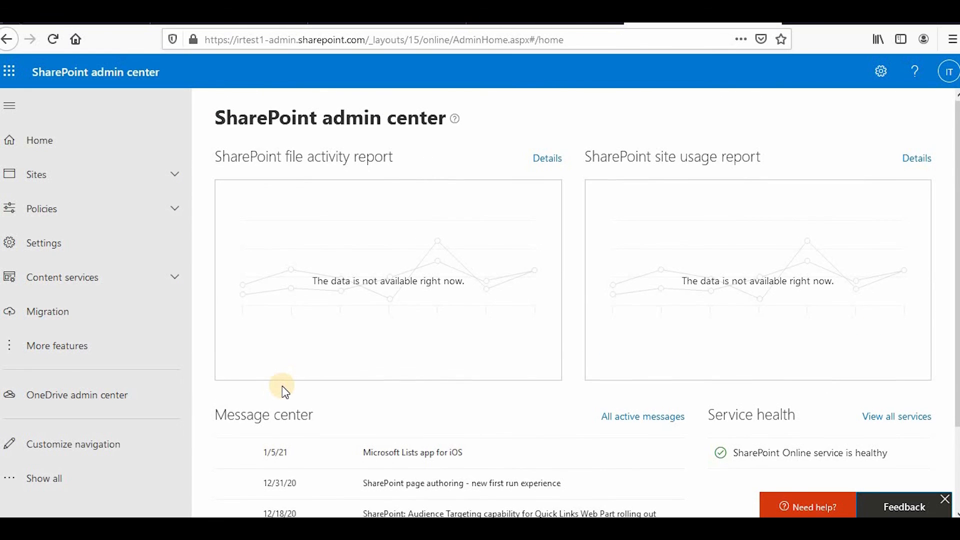
{"action": "scroll", "coordinate": [282, 386], "scroll_direction": "down", "scroll_amount": 2}
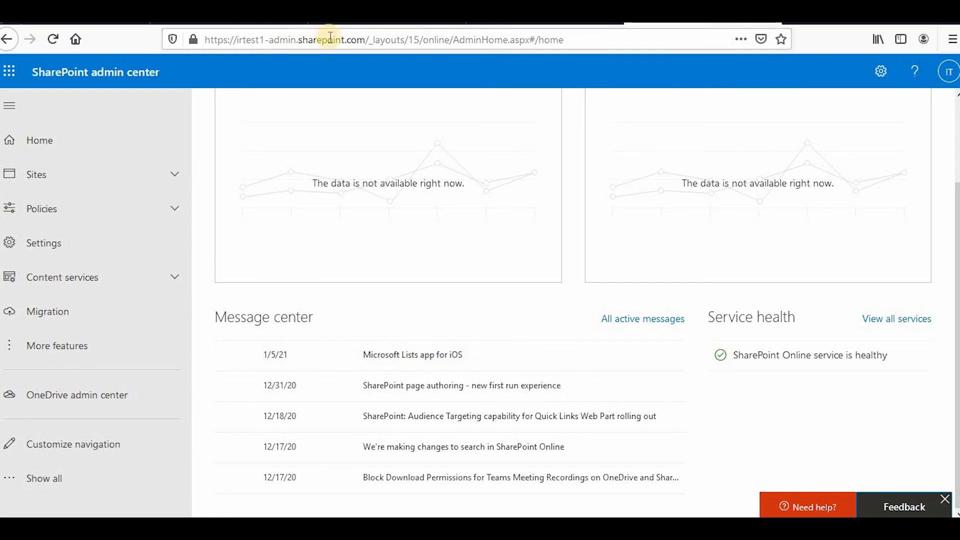
{"action": "left_click_drag", "start_coordinate": [265, 40], "coordinate": [365, 40]}
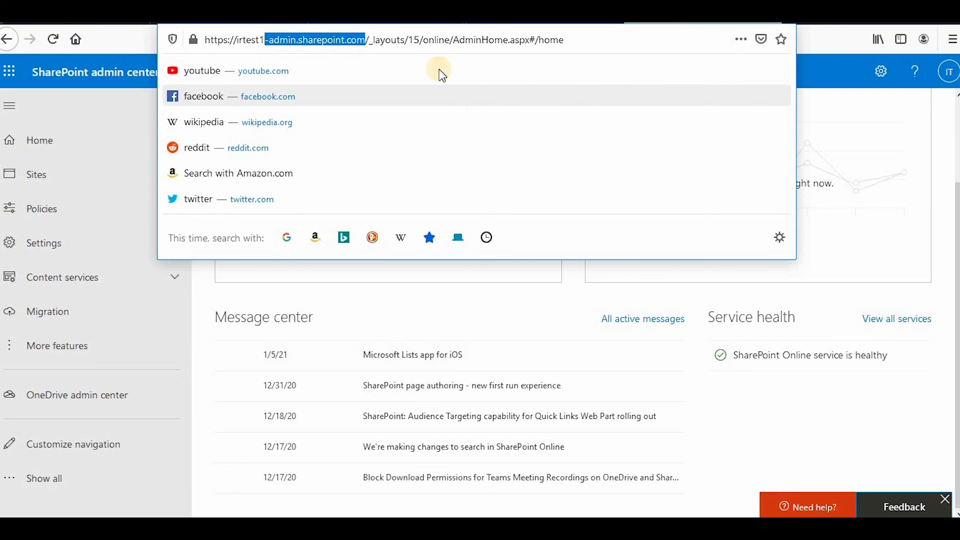
{"action": "left_click", "coordinate": [525, 320]}
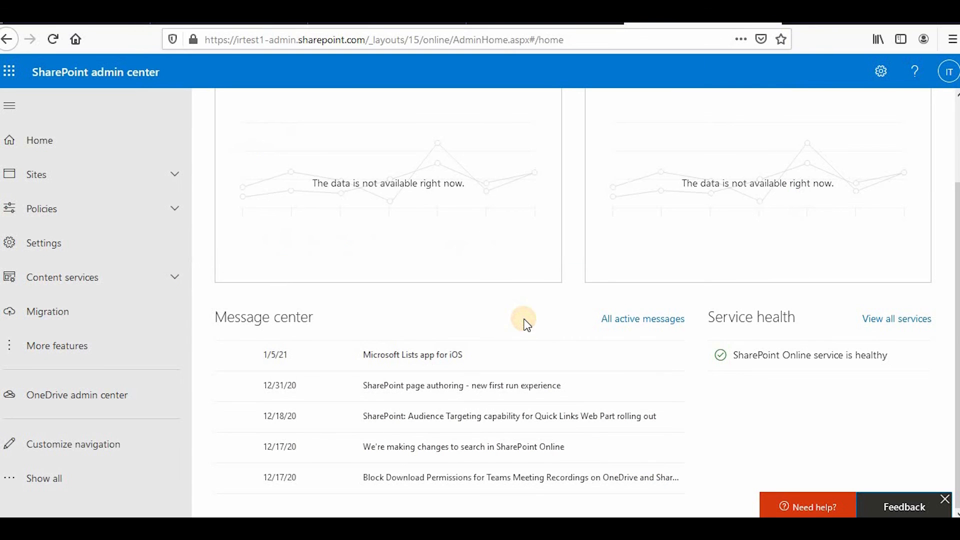
Expand Sites in the left navigation and open the Active sites list
{"action": "scroll", "coordinate": [535, 340], "scroll_direction": "up", "scroll_amount": 1}
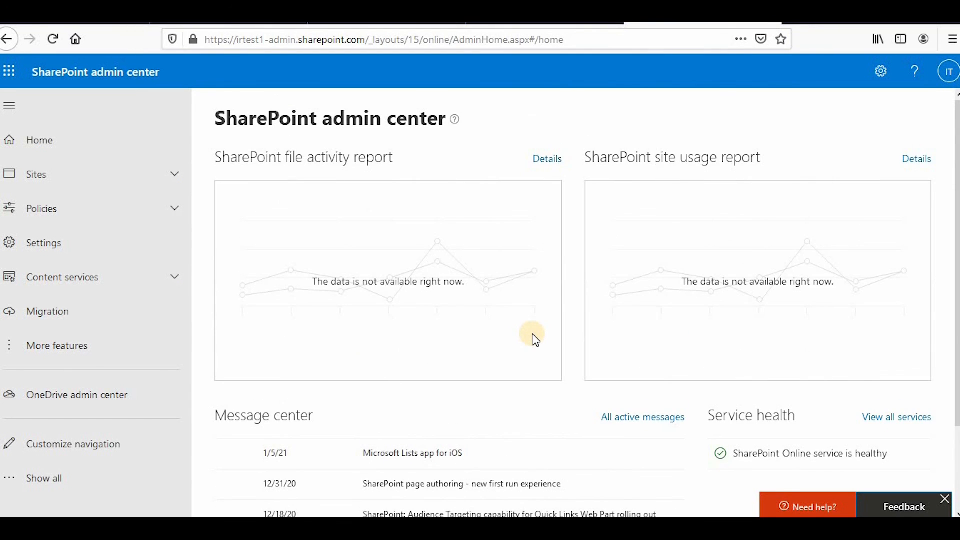
{"action": "scroll", "coordinate": [556, 316], "scroll_direction": "down", "scroll_amount": 2}
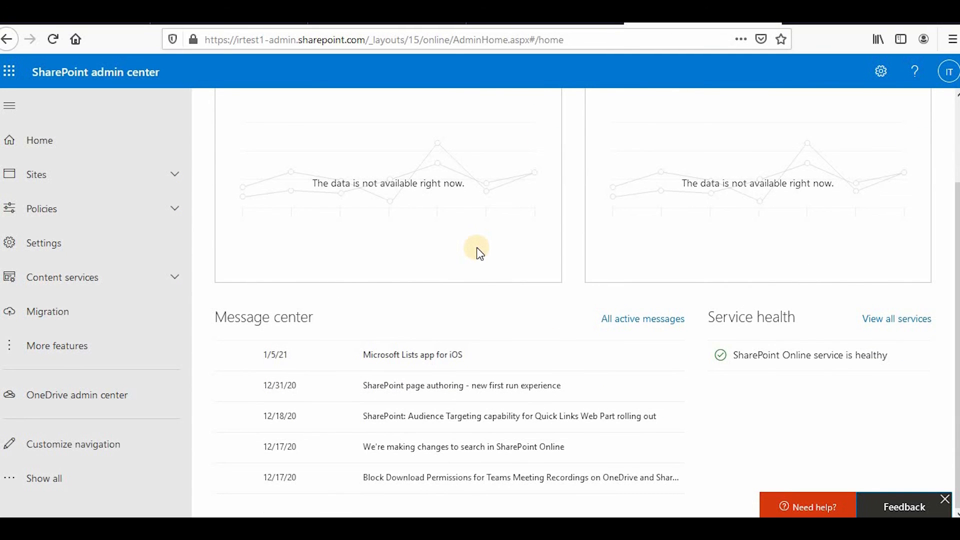
{"action": "left_click", "coordinate": [36, 174]}
{"action": "left_click", "coordinate": [82, 210]}
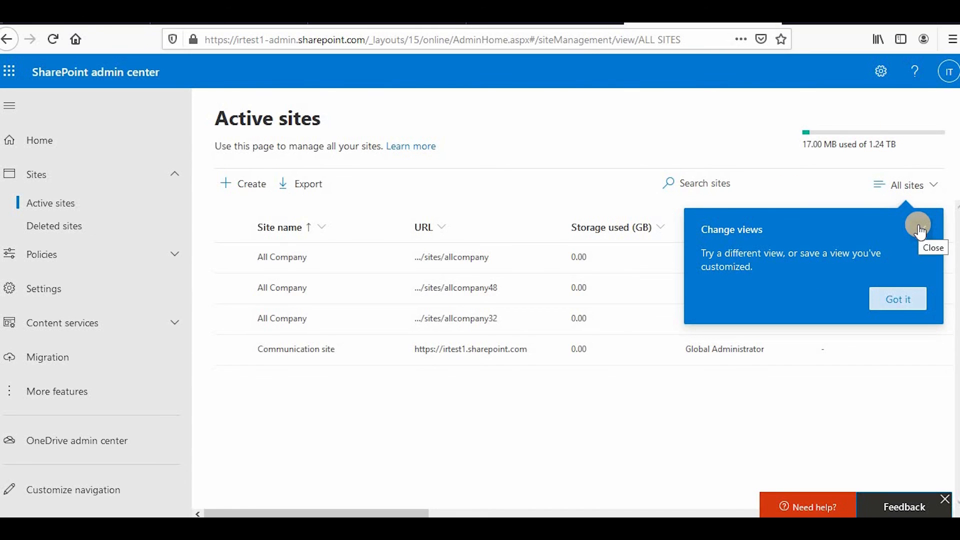
Dismiss the Change views tip and go to Settings, then More features
{"action": "left_click", "coordinate": [904, 300]}
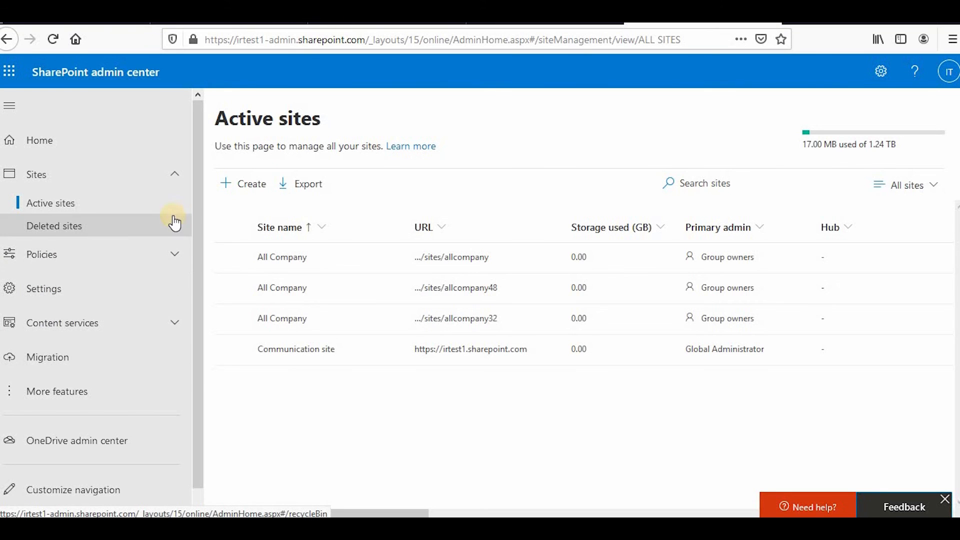
{"action": "left_click", "coordinate": [147, 288]}
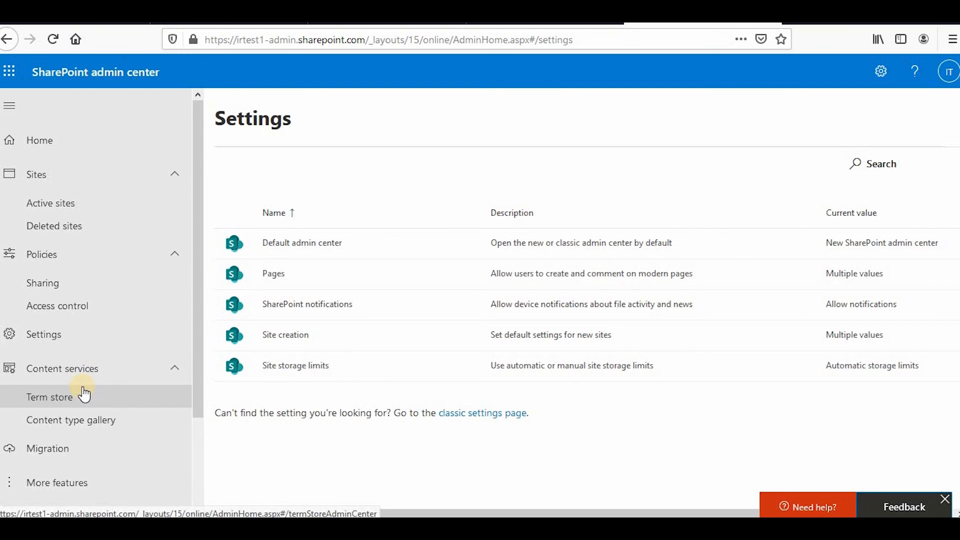
{"action": "scroll", "coordinate": [83, 392], "scroll_direction": "down", "scroll_amount": 3}
{"action": "left_click", "coordinate": [99, 380]}
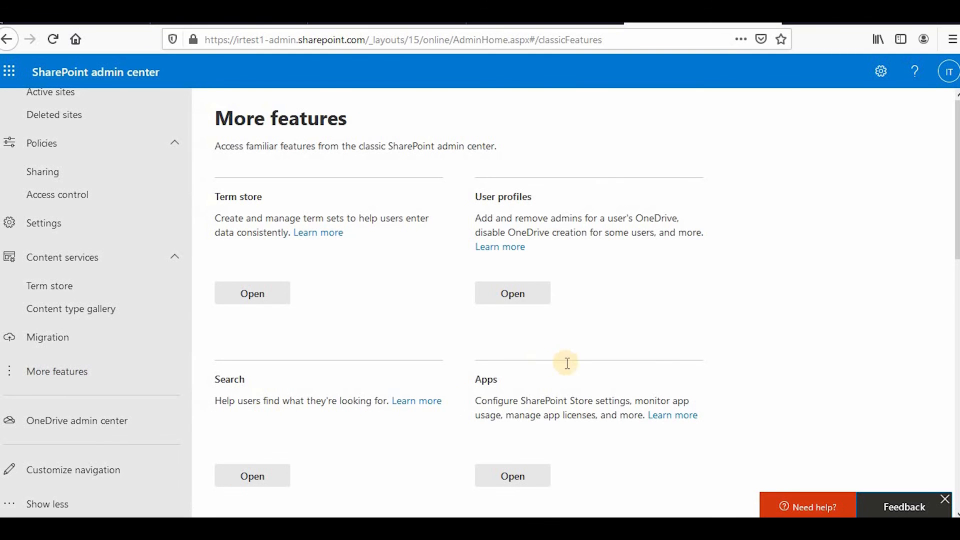
{"action": "scroll", "coordinate": [629, 144], "scroll_direction": "down", "scroll_amount": 5}
{"action": "scroll", "coordinate": [511, 184], "scroll_direction": "down", "scroll_amount": 7}
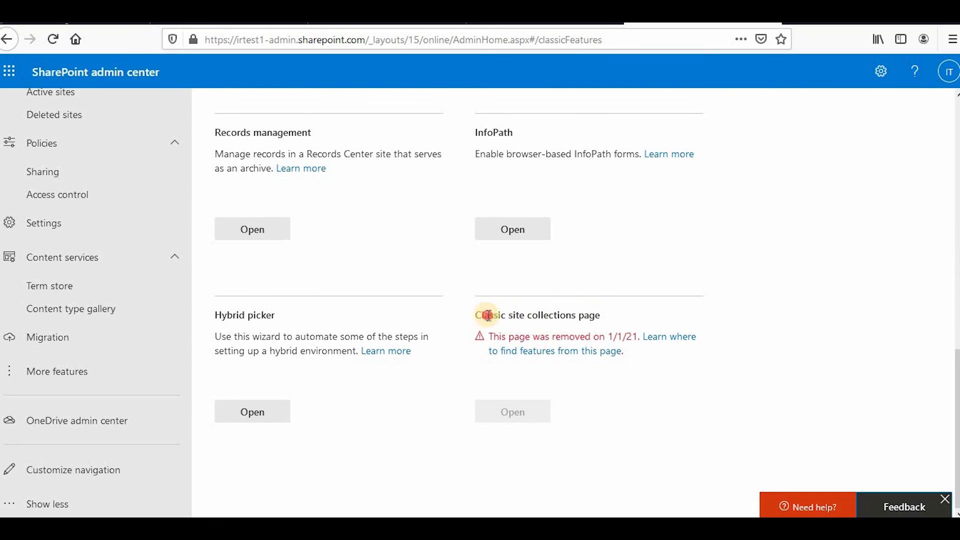
{"action": "left_click_drag", "start_coordinate": [483, 315], "coordinate": [646, 309]}
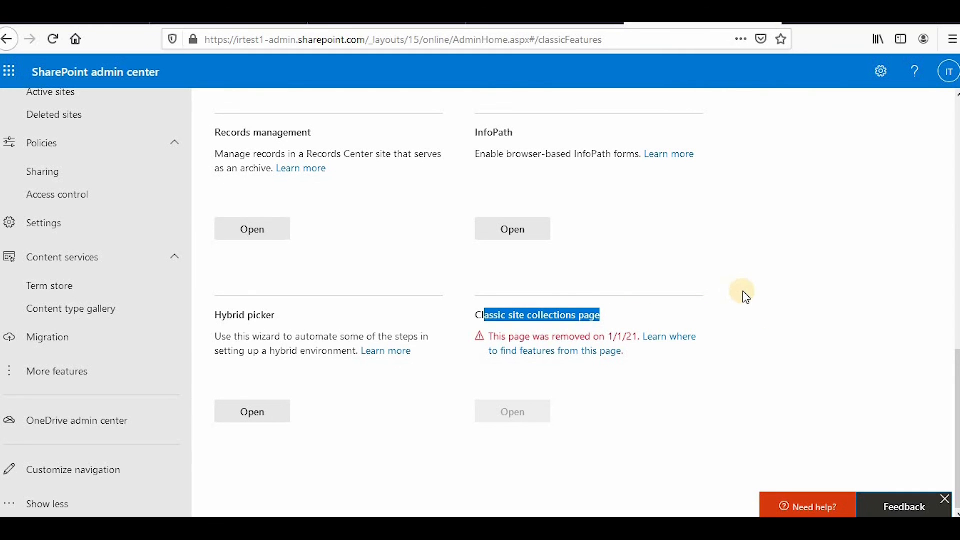
{"action": "left_click", "coordinate": [774, 329]}
{"action": "left_click_drag", "start_coordinate": [505, 319], "coordinate": [621, 320]}
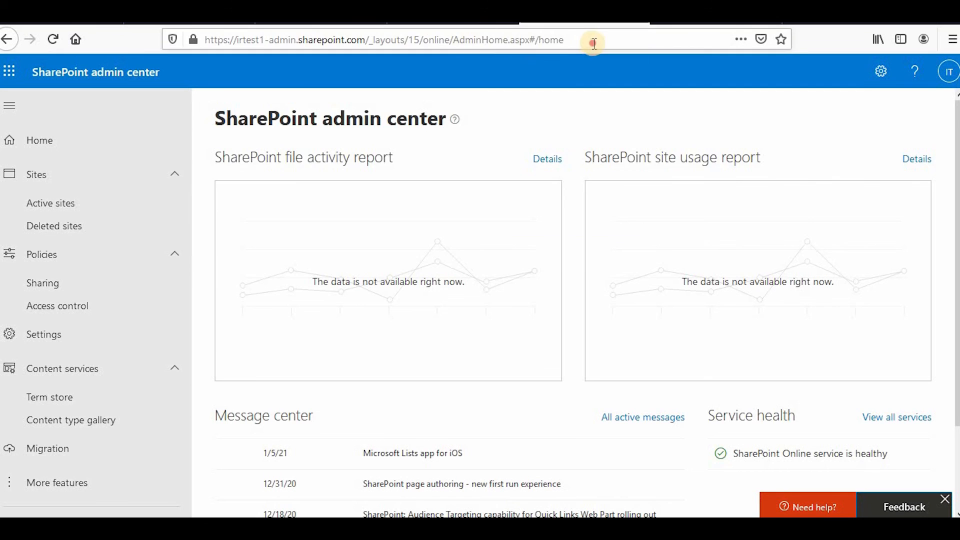
In a private window, load the admin site's SiteCollections.aspx page in place of AdminHome.aspx#/home
{"action": "left_click", "coordinate": [594, 42]}
{"action": "key", "text": "ctrl+c"}
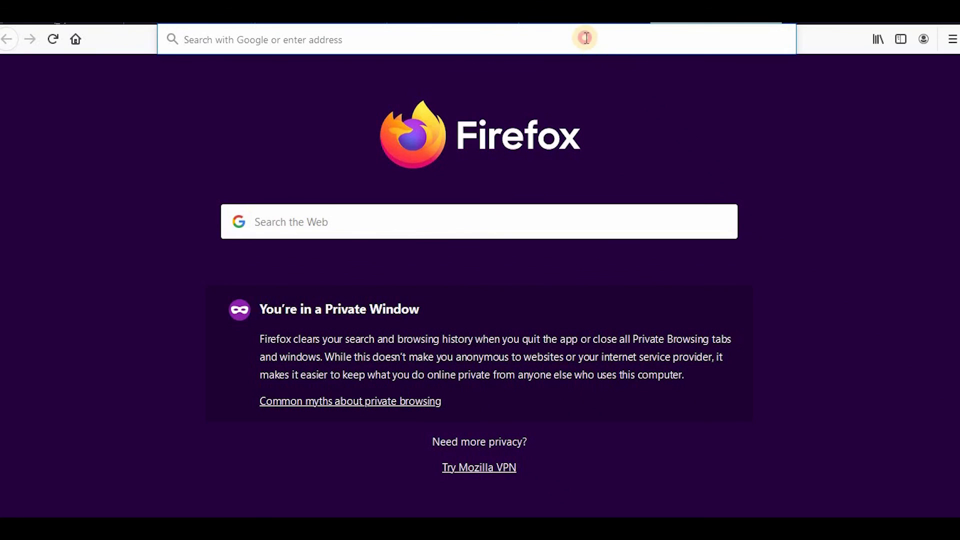
{"action": "left_click", "coordinate": [584, 39]}
{"action": "key", "text": "ctrl+v"}
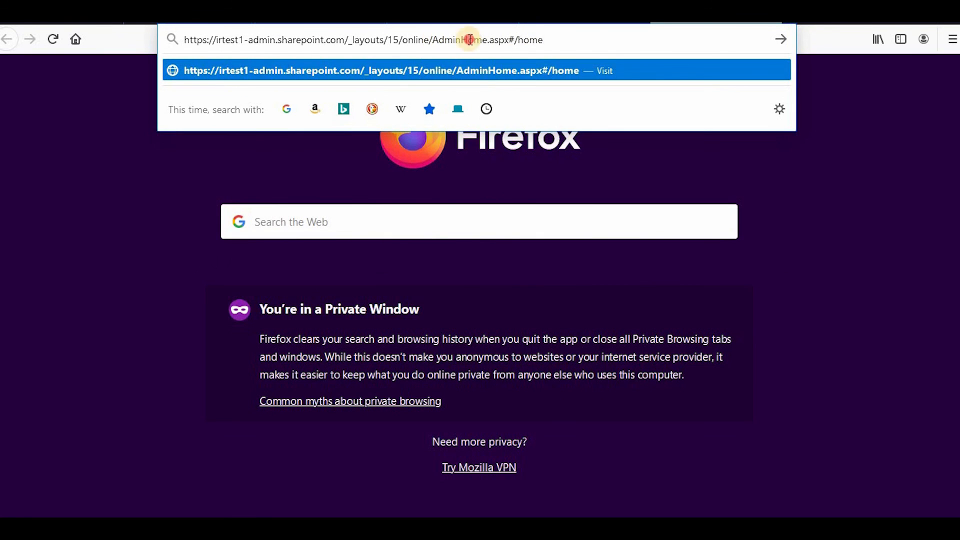
{"action": "left_click_drag", "start_coordinate": [433, 40], "coordinate": [562, 38]}
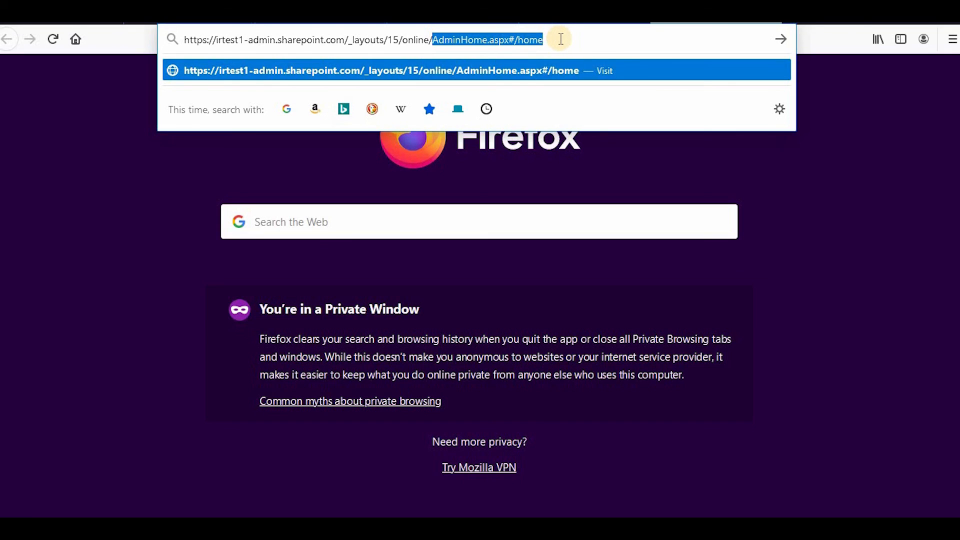
{"action": "key", "text": "BackSpace"}
{"action": "type", "text": "Site"}
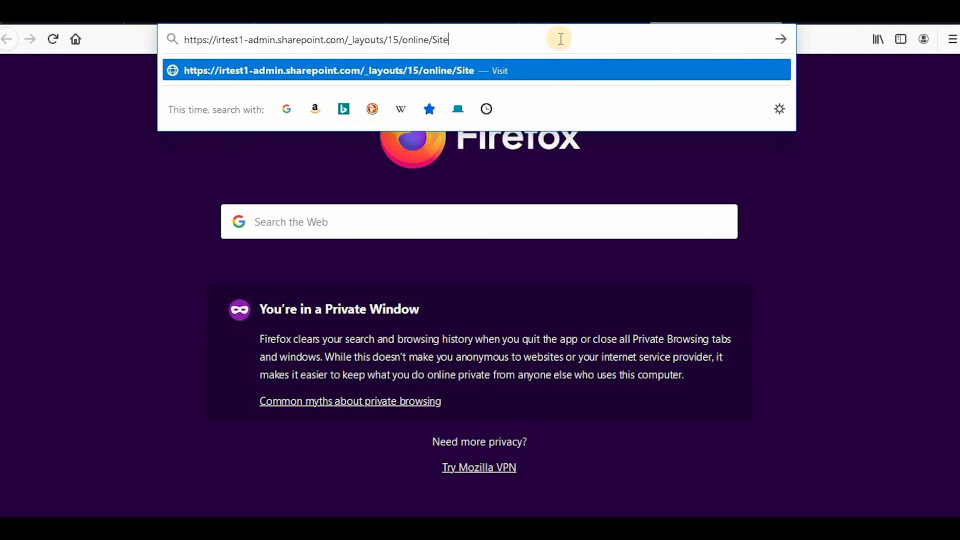
{"action": "type", "text": "Collections"}
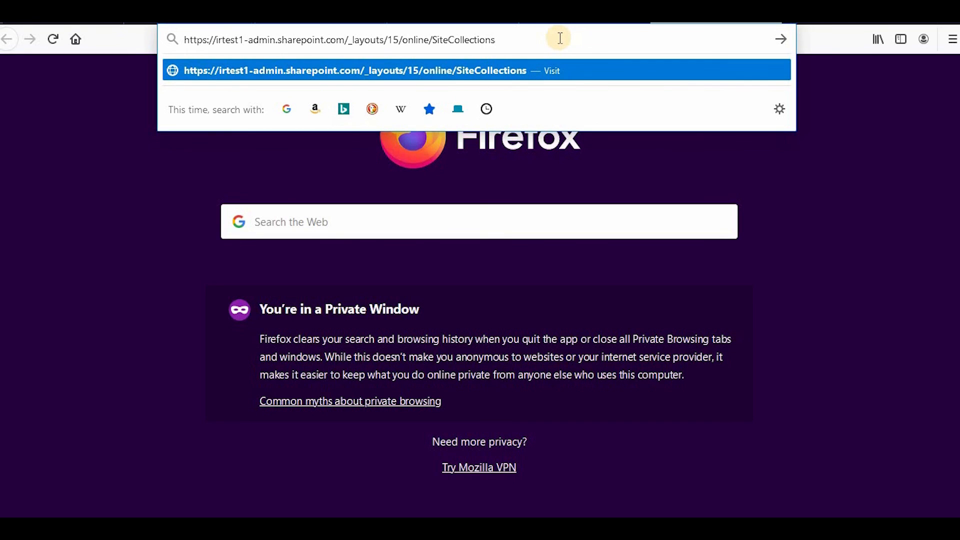
{"action": "type", "text": ".aspx"}
{"action": "key", "text": "Return"}
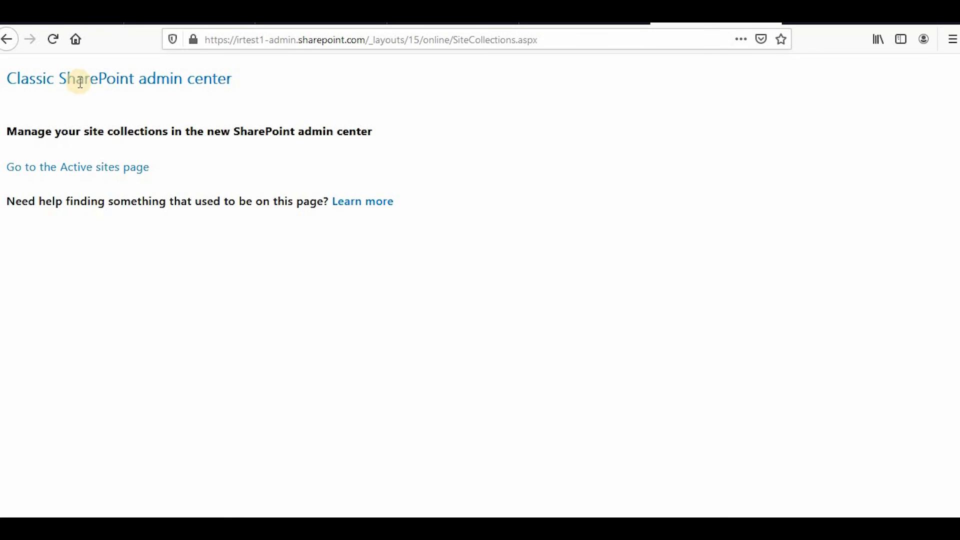
Follow the classic page's 'Go to the Active sites page' link
{"action": "left_click_drag", "start_coordinate": [37, 78], "coordinate": [232, 77]}
{"action": "left_click", "coordinate": [248, 85]}
{"action": "left_click", "coordinate": [130, 169]}
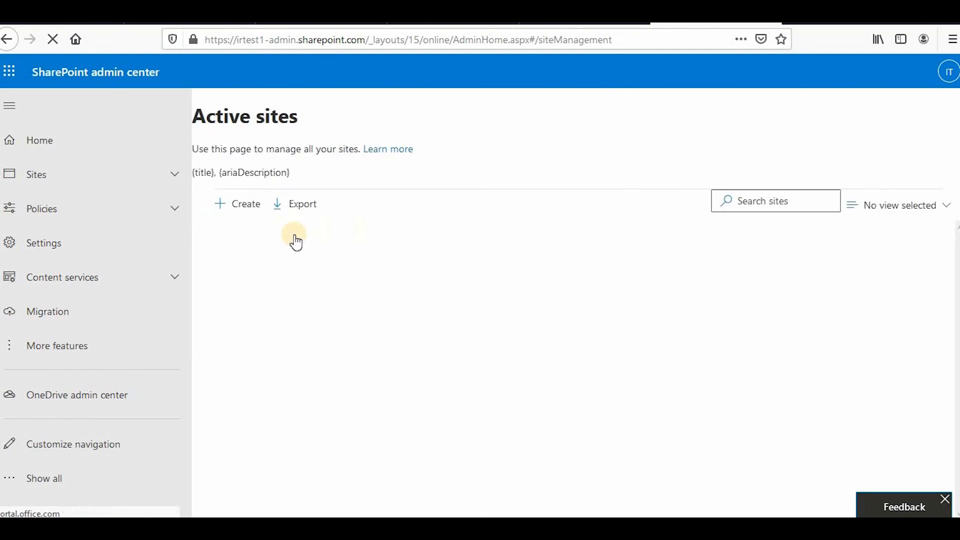